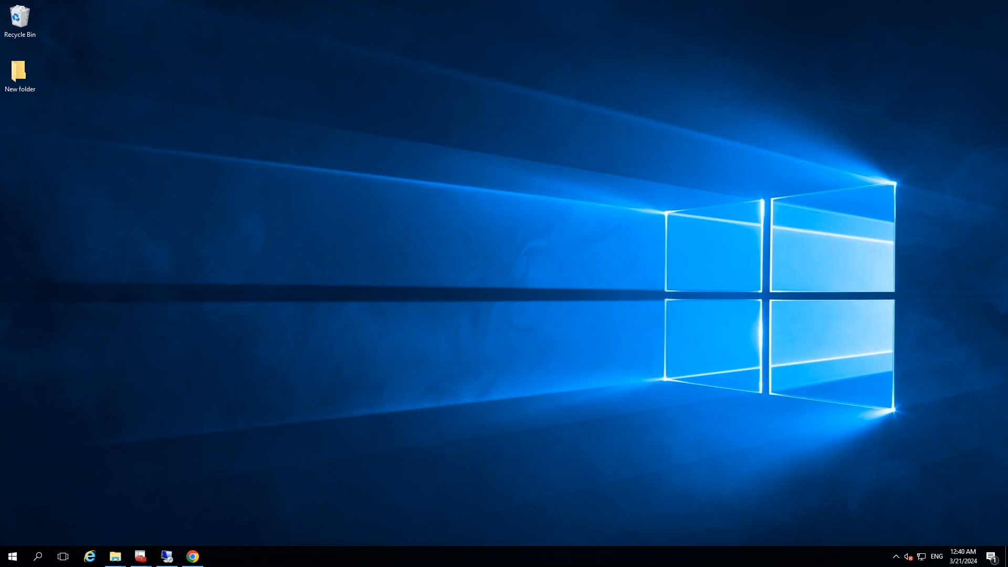
Switch to Chrome and open Microsoft's Security Compliance Toolkit and Baselines page from the "lgpo download" search results
click(193, 556)
scroll(79, 131, up, 3)
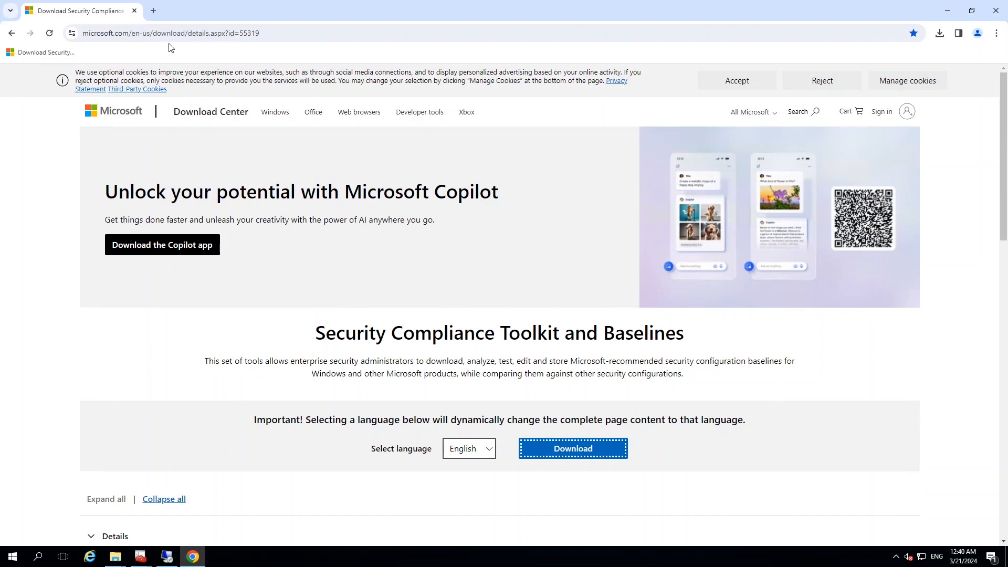
click(12, 33)
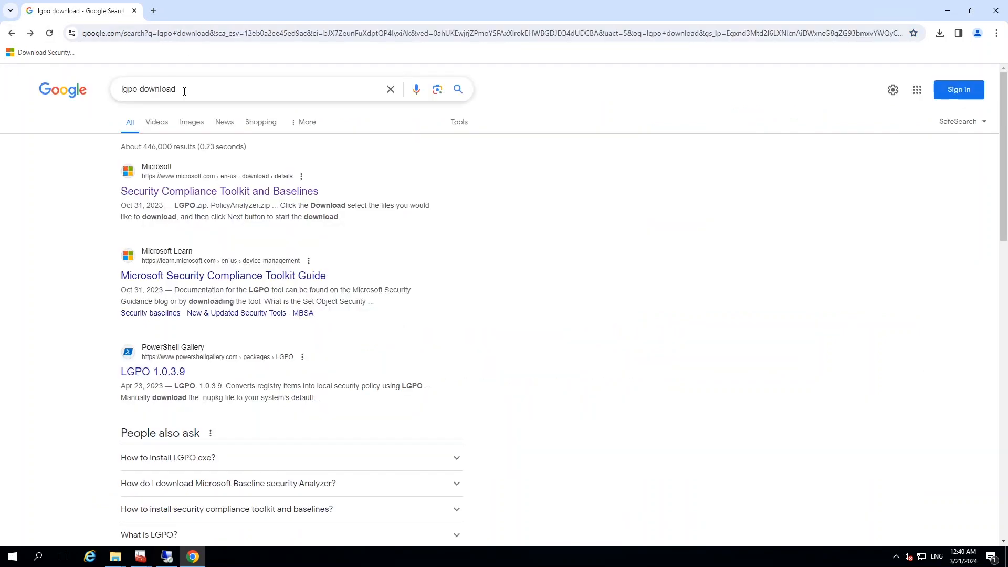
click(171, 192)
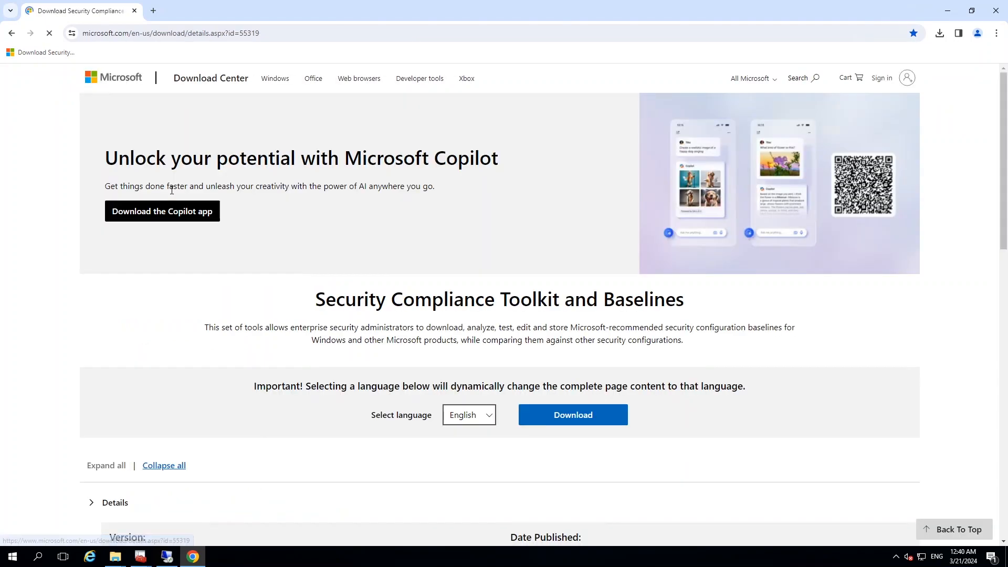
Choose only LGPO.zip from the toolkit's available files, download it, and minimize the browser
scroll(446, 371, down, 2)
scroll(535, 376, down, 6)
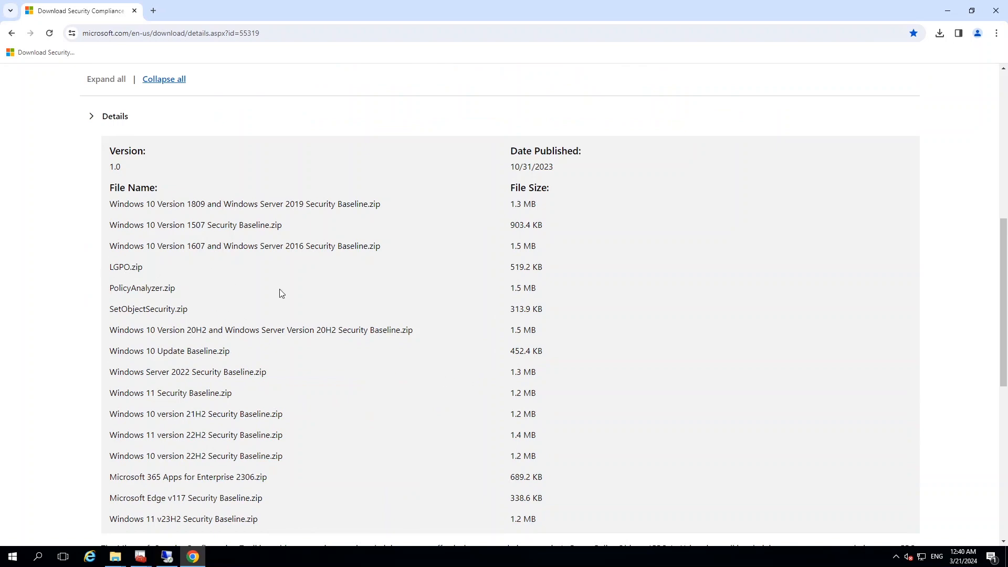
scroll(310, 301, up, 5)
scroll(310, 301, up, 1)
click(567, 338)
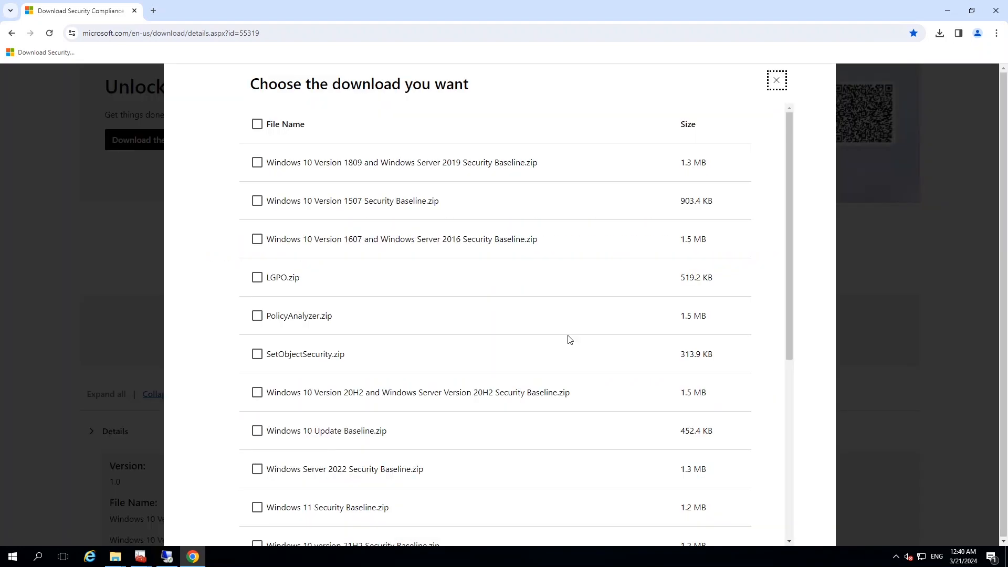
click(257, 278)
scroll(222, 299, down, 6)
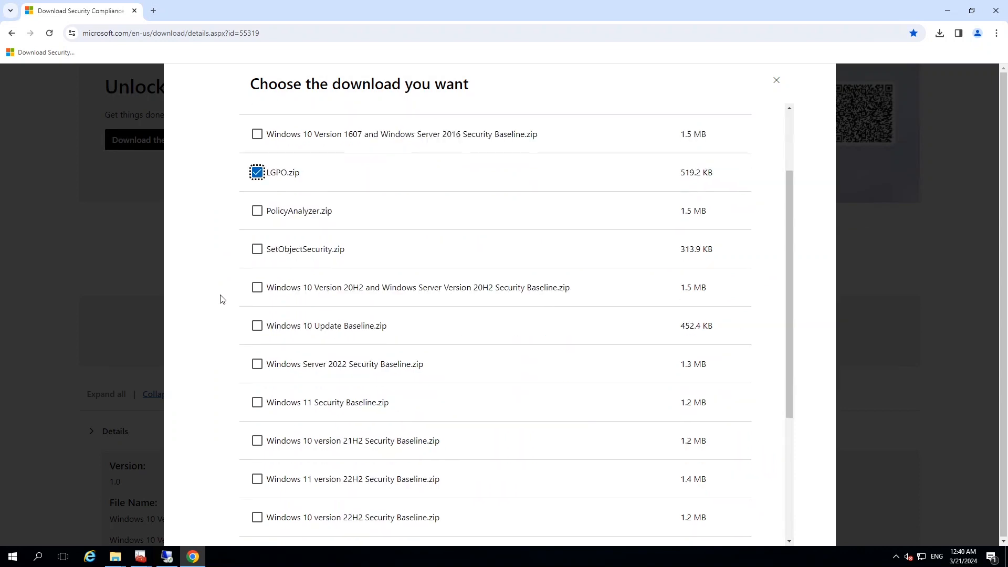
click(296, 498)
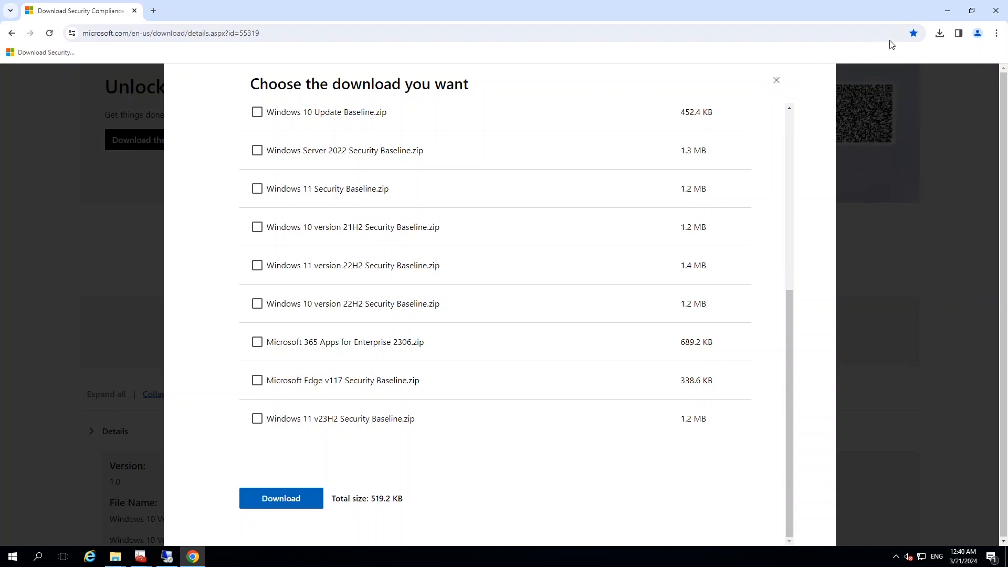
click(945, 12)
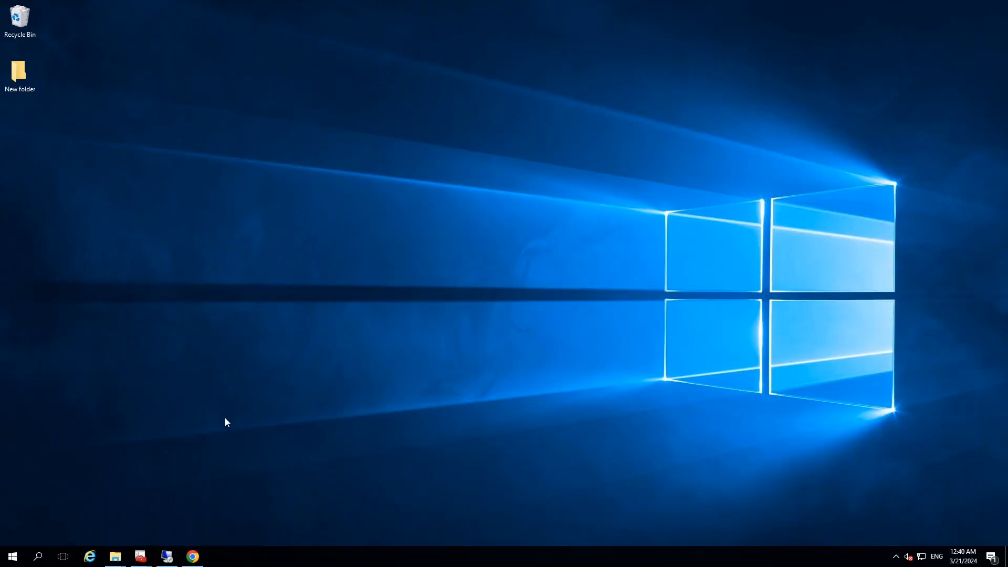
Switch to the testpc Remote Desktop session and open the Local Group Policy Editor by running gpedit.msc
click(164, 562)
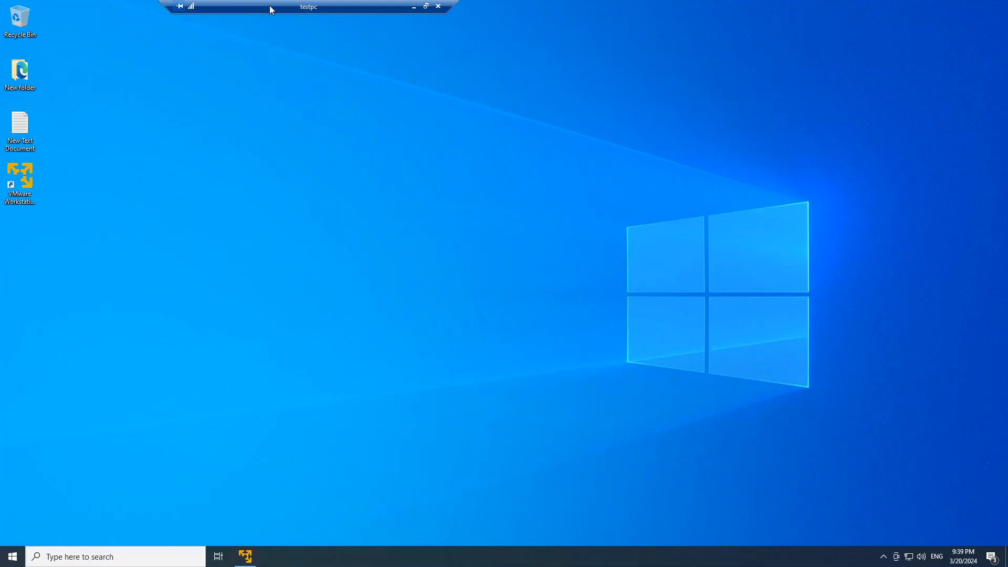
drag(272, 4, 441, 4)
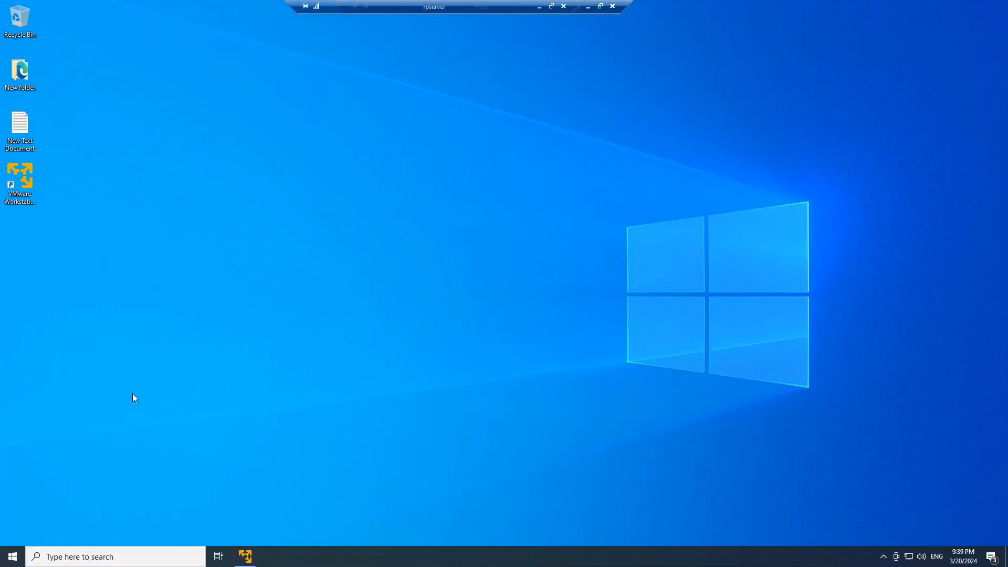
click(7, 560)
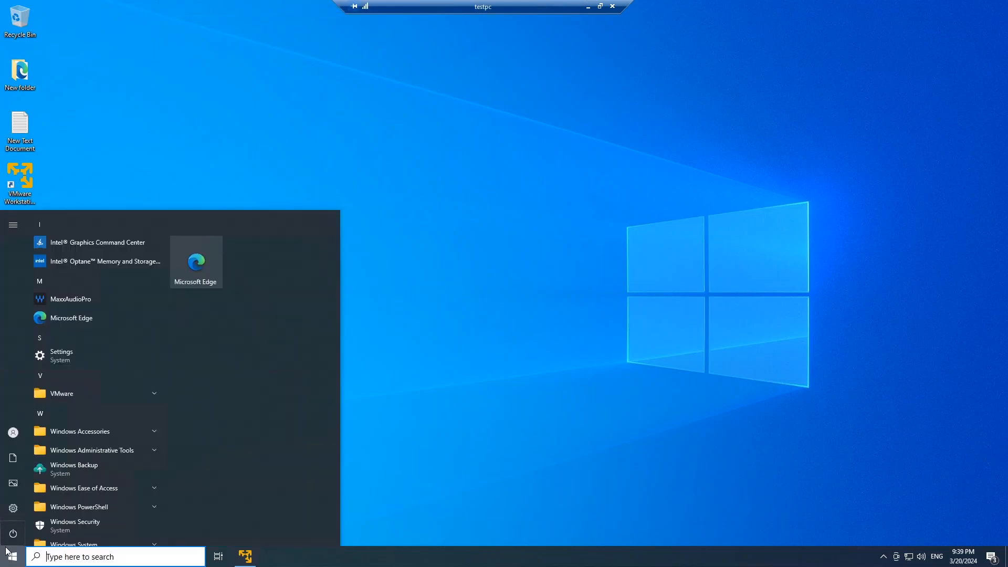
text(gpedit)
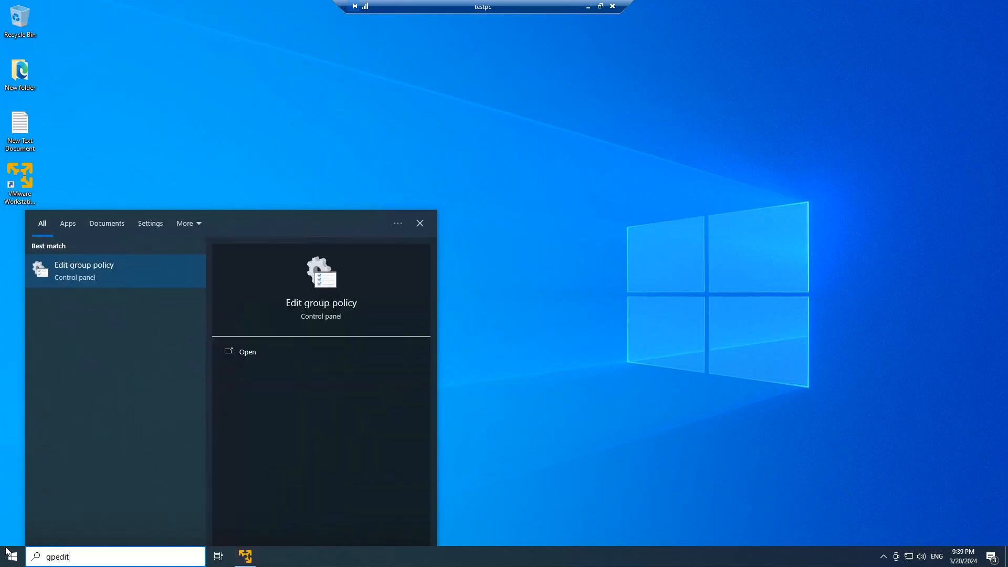
text(.msc)
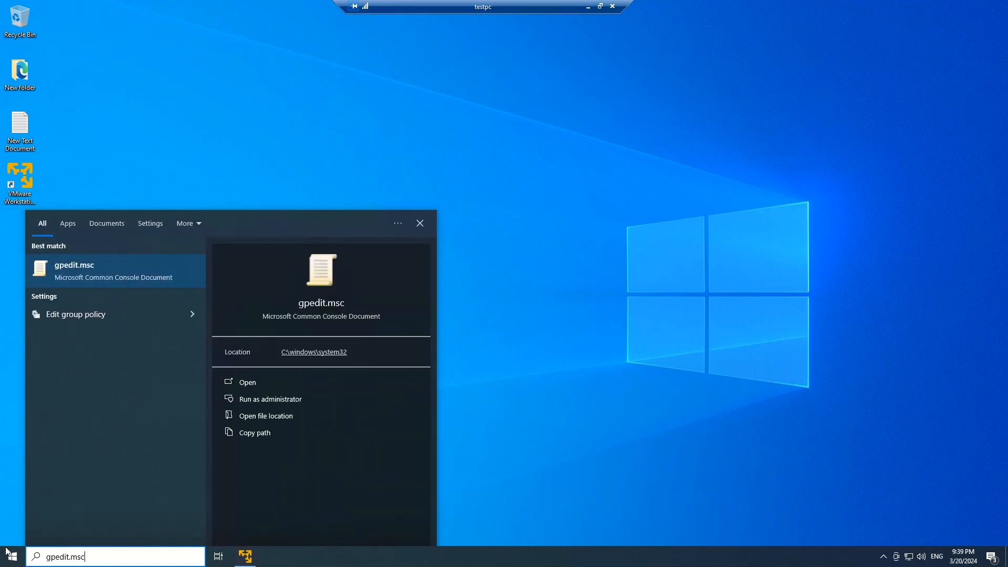
key(Return)
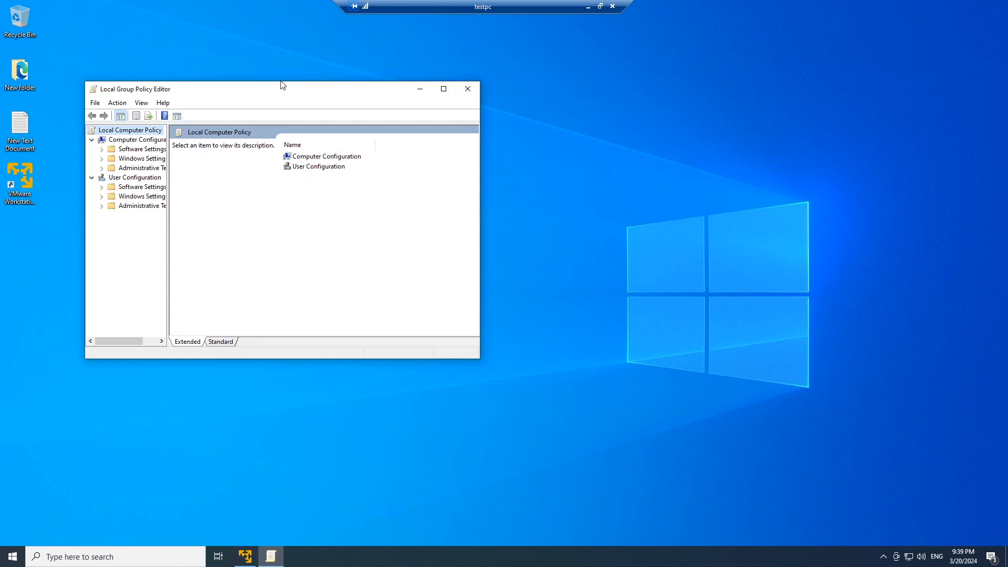
Open the App Privacy policies under Computer Configuration, Administrative Templates, Windows Components, and enlarge the editor to show the policy states
drag(303, 88, 361, 91)
drag(225, 157, 268, 158)
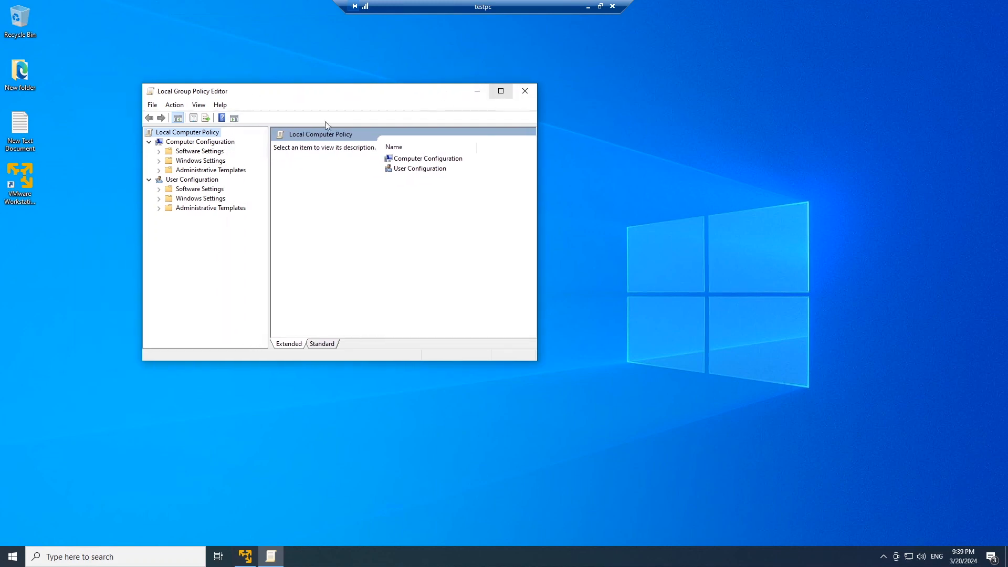
click(159, 170)
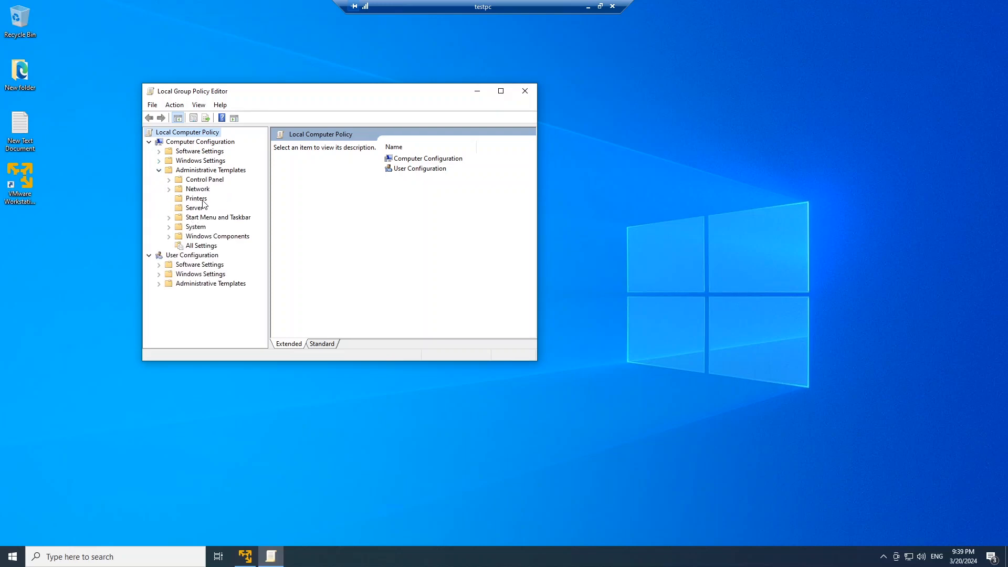
click(169, 236)
scroll(204, 246, up, 3)
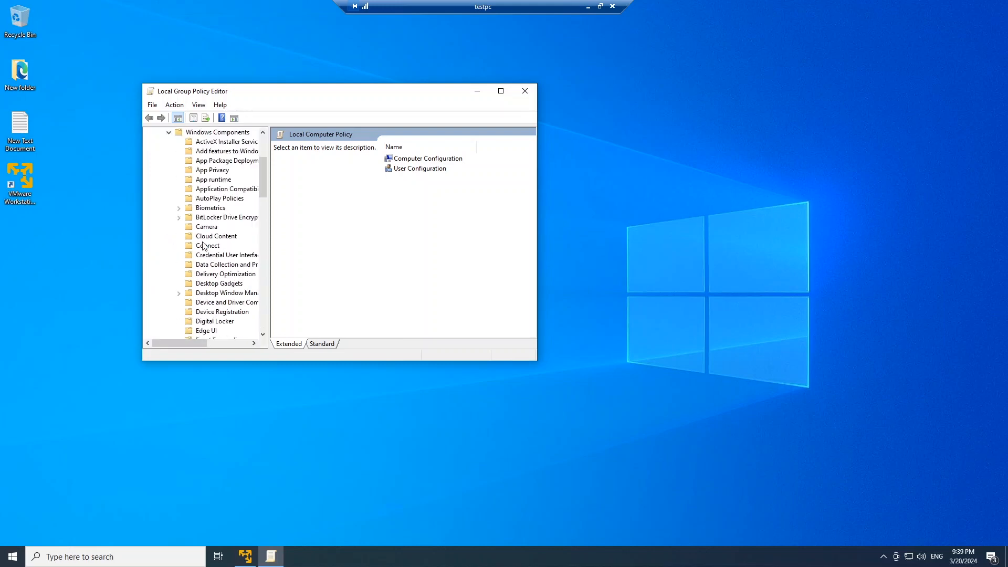
click(209, 171)
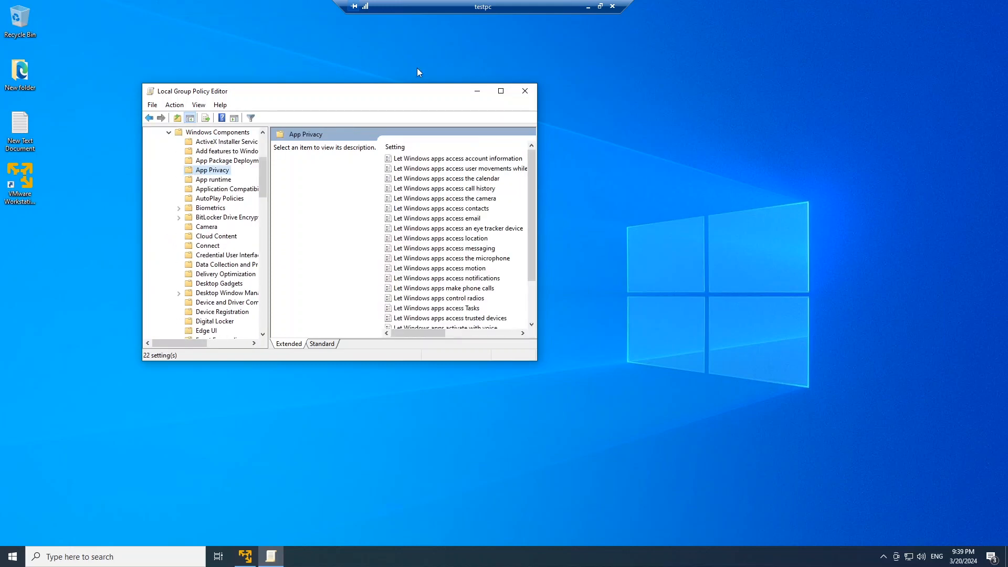
drag(536, 161, 732, 166)
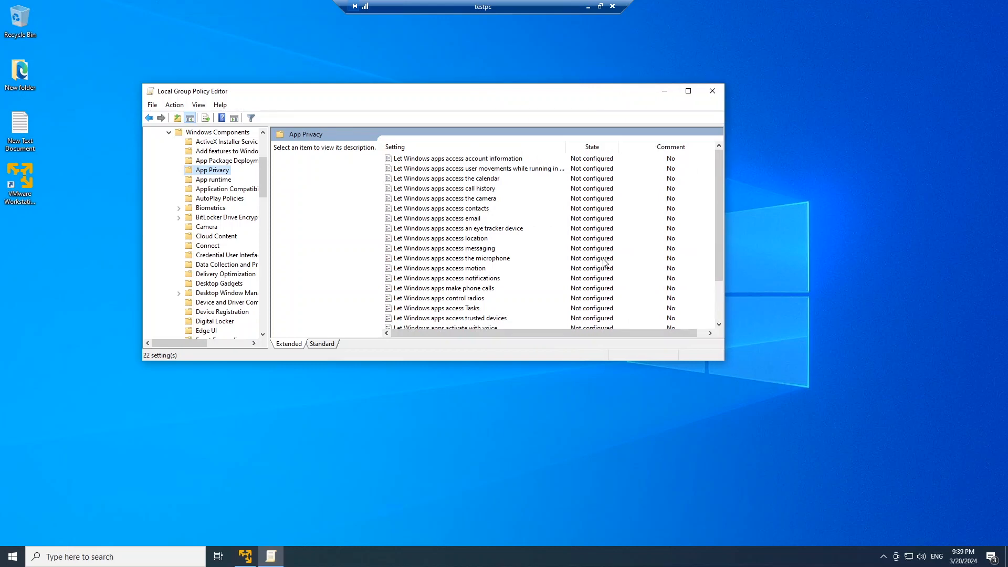
drag(548, 360, 549, 449)
scroll(262, 175, up, 2)
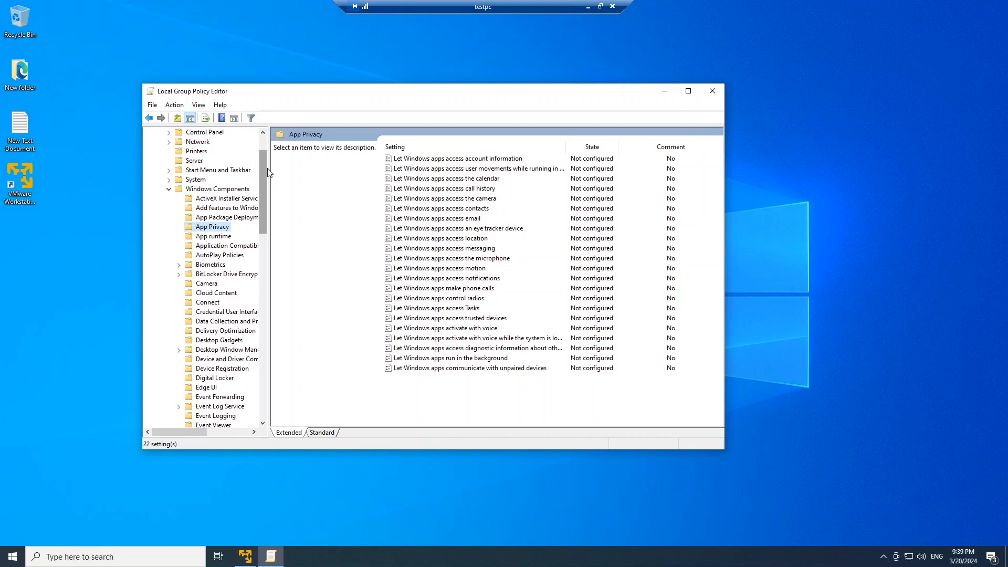
scroll(264, 156, up, 2)
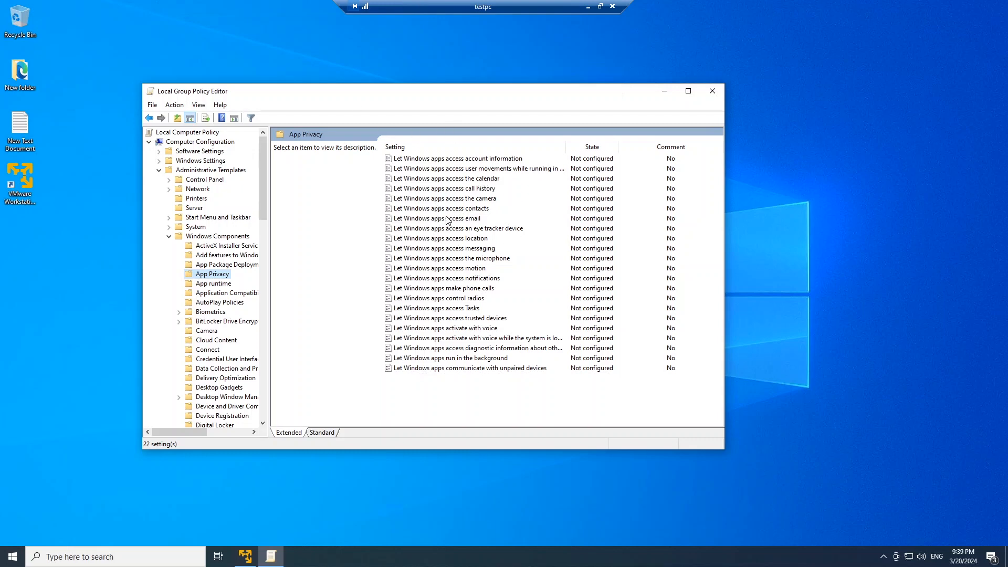
Set the "Let Windows apps access the camera" policy to Disabled and apply it
click(453, 200)
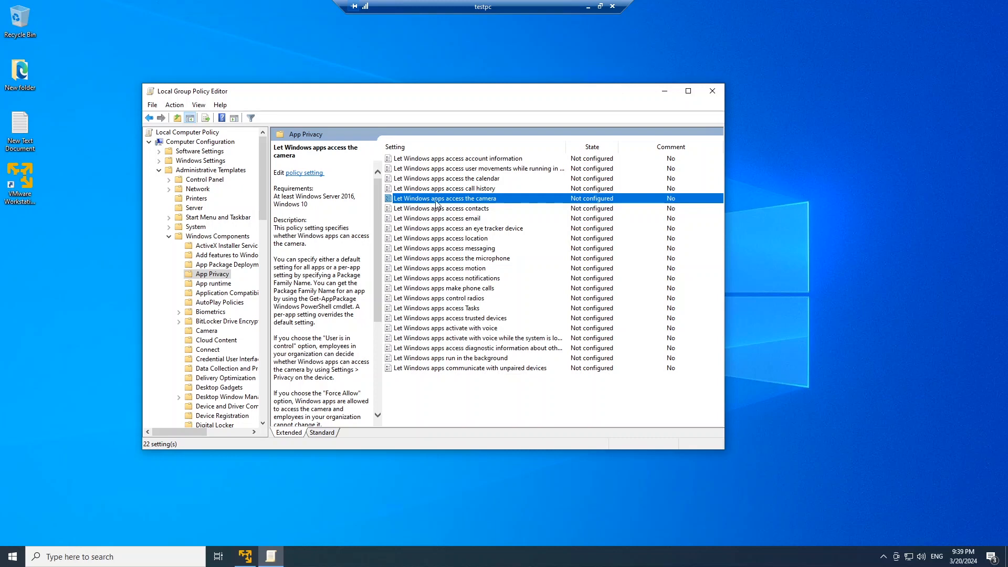
double_click(470, 203)
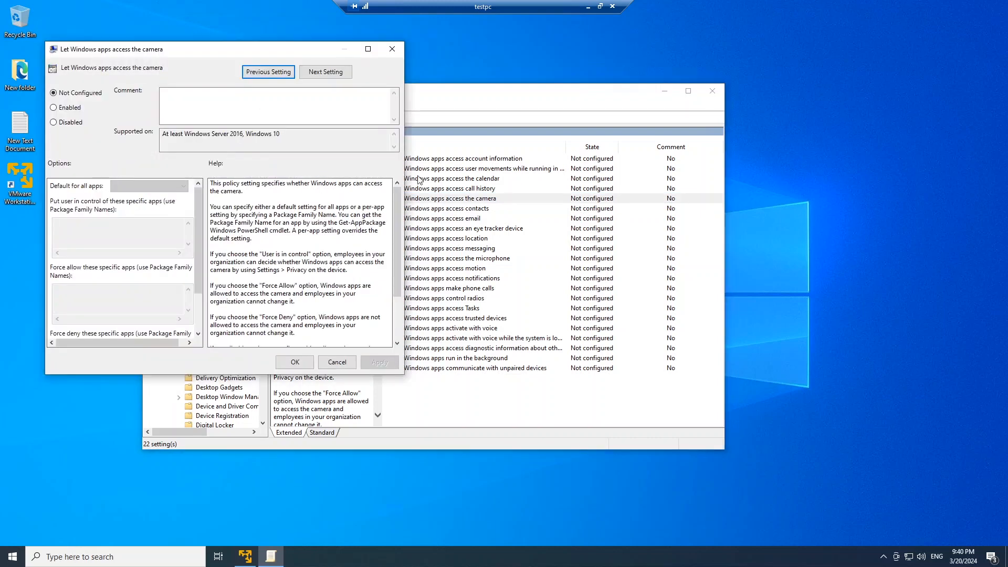
click(64, 124)
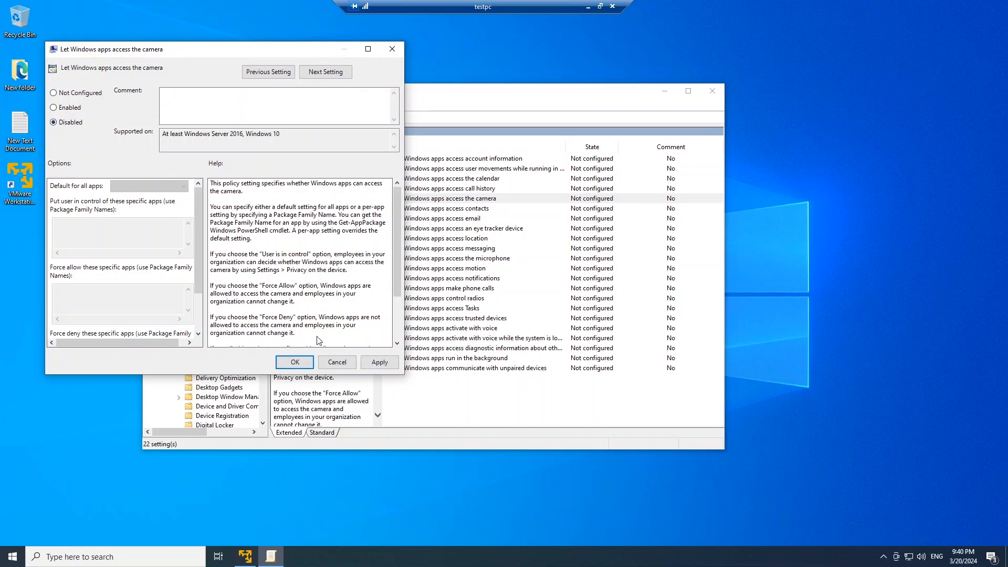
click(362, 364)
click(352, 362)
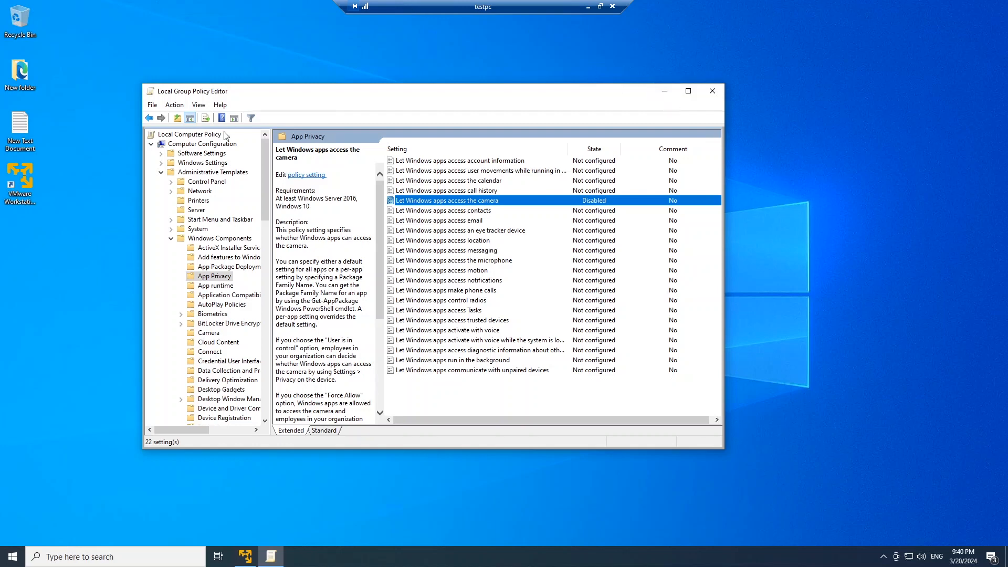
Navigate again from Administrative Templates through Windows Components to App Privacy, check the camera policy's state, and minimize the editor
click(162, 175)
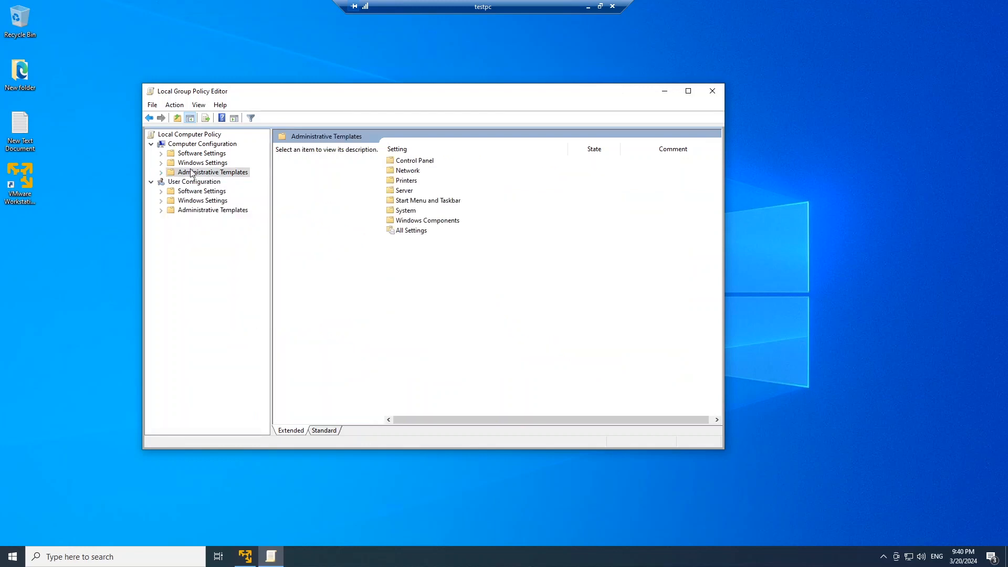
click(161, 172)
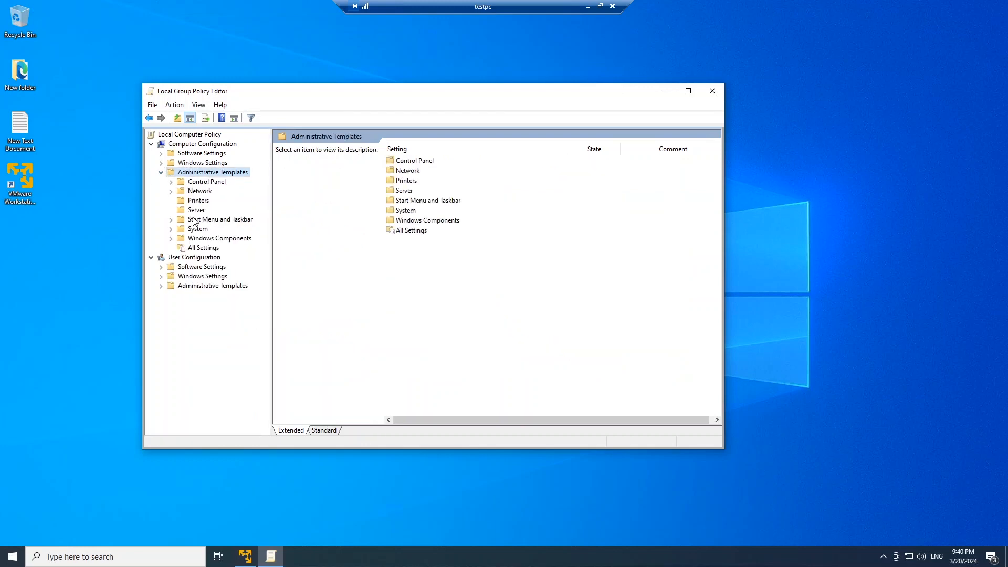
click(202, 240)
click(171, 238)
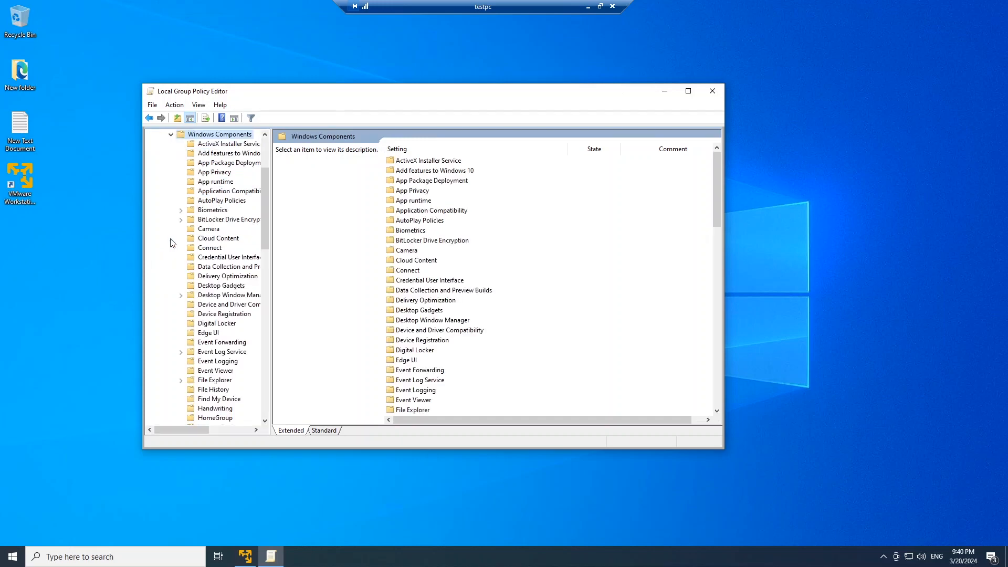
click(213, 173)
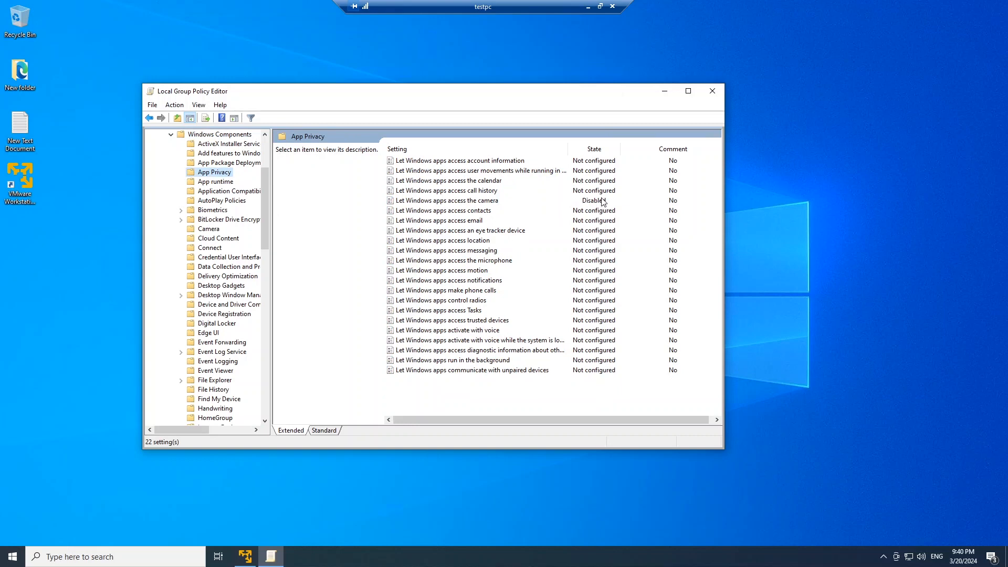
click(663, 95)
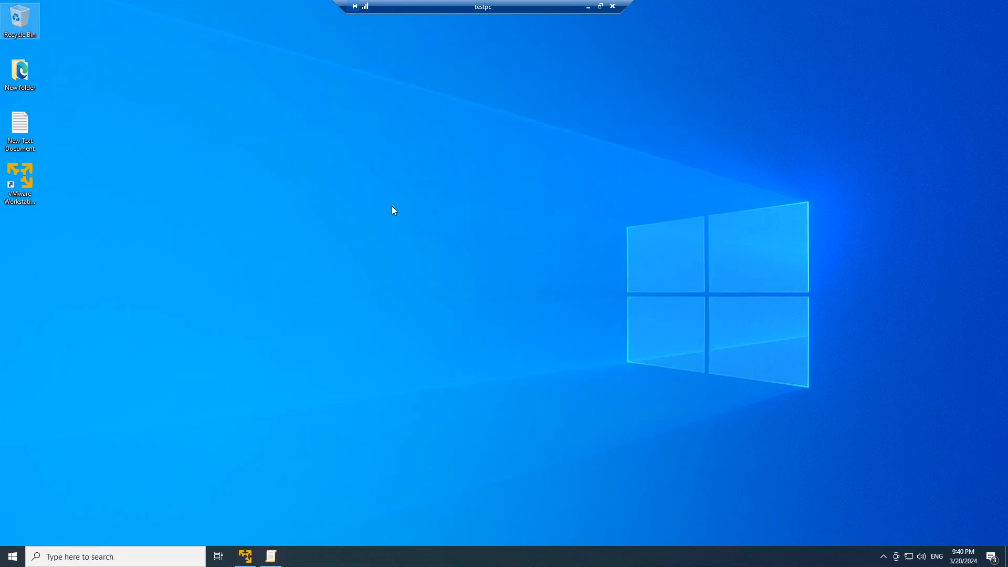
Open a maximized File Explorer window and go to the GPOPack folder on drive D
right_click(13, 555)
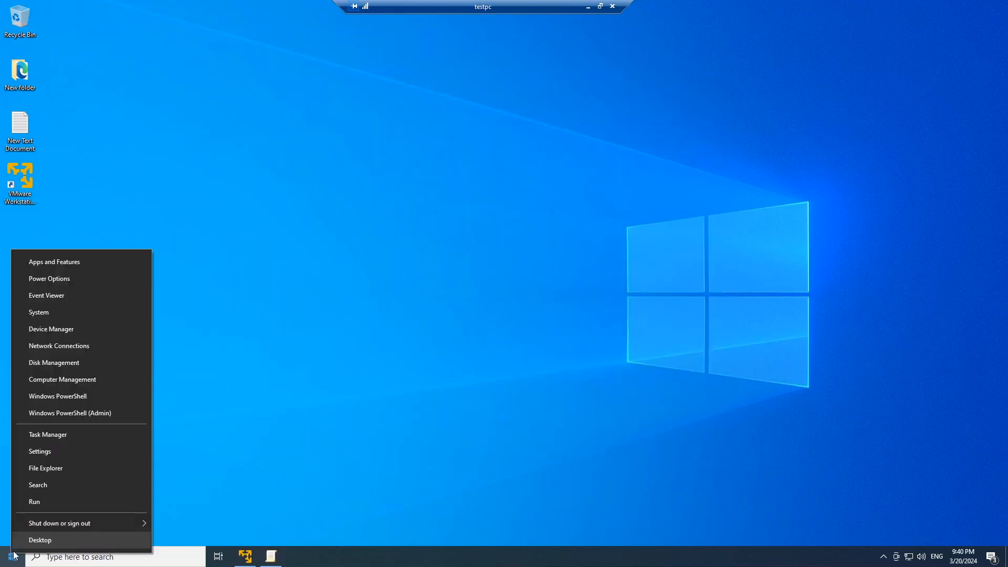
click(44, 469)
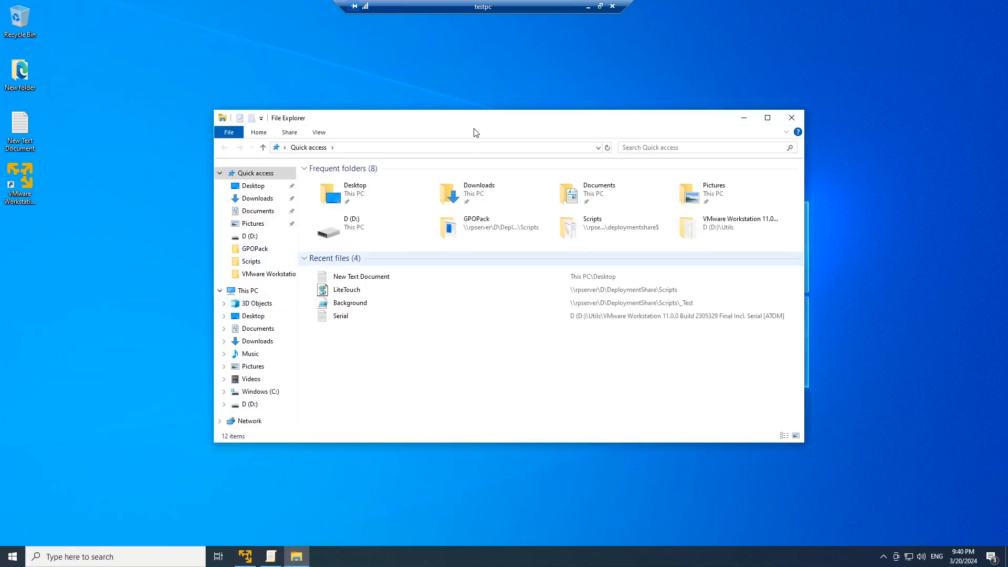
double_click(572, 117)
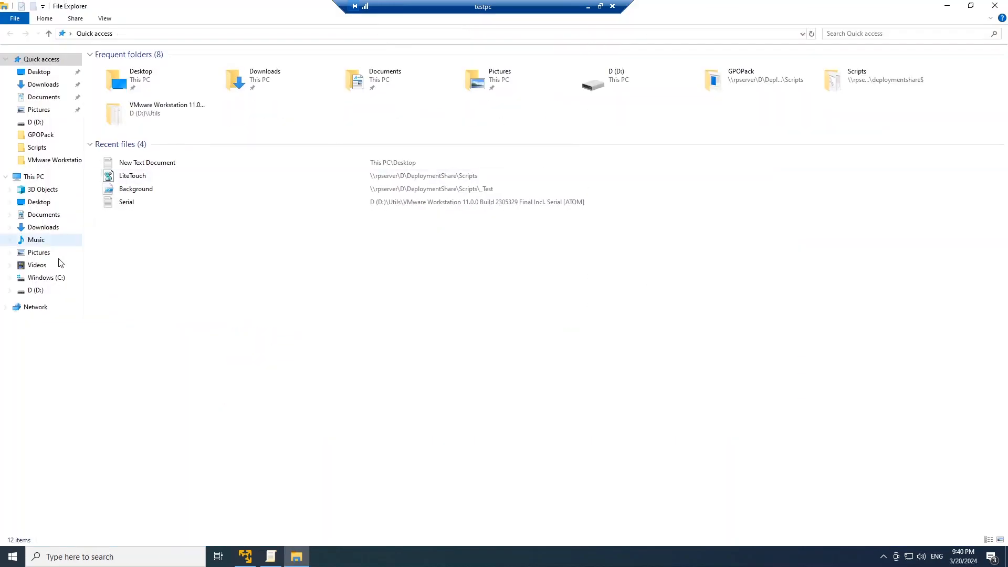
click(36, 292)
click(128, 73)
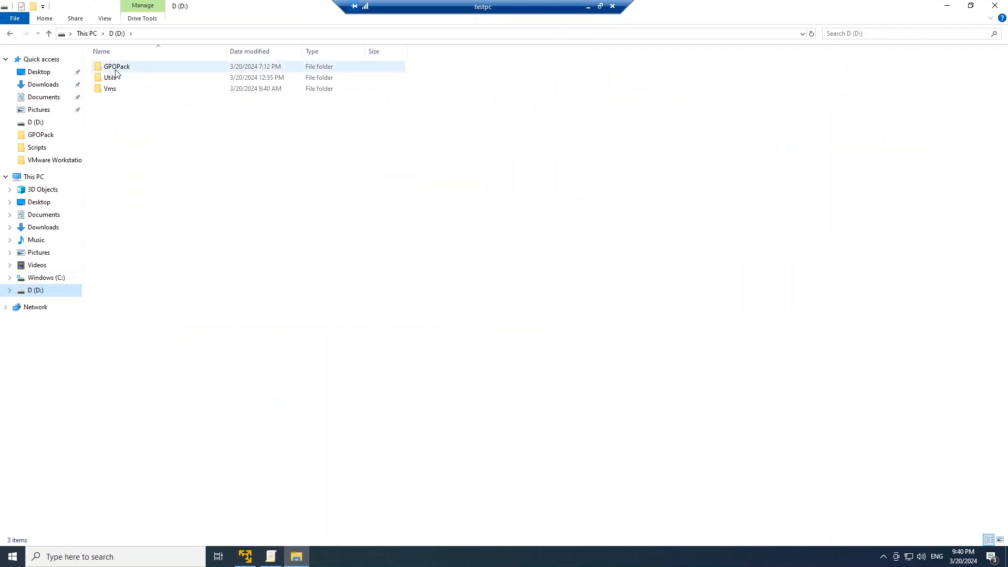
double_click(111, 67)
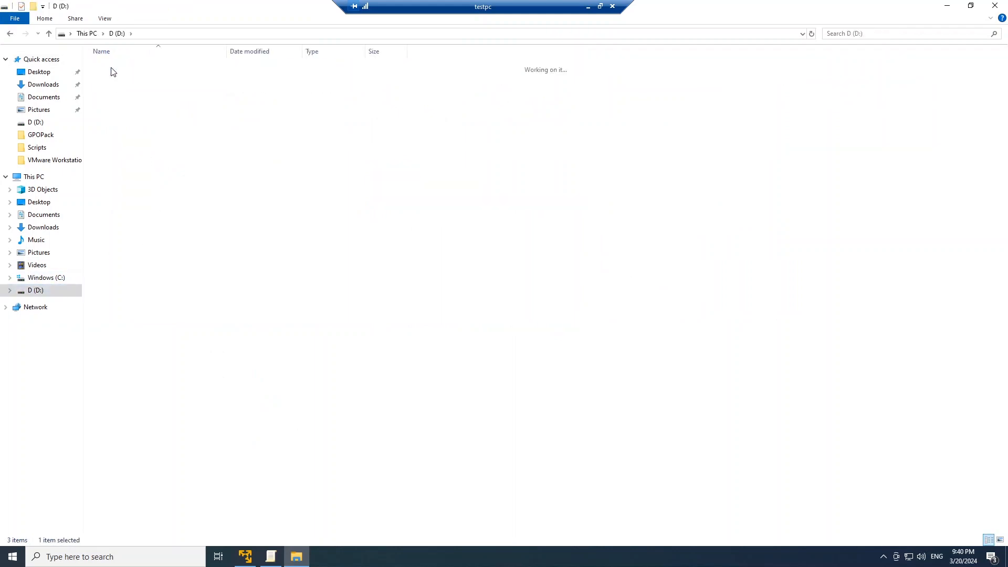
Select the LGPO application in the GPOPack folder and open a Command Prompt
click(111, 79)
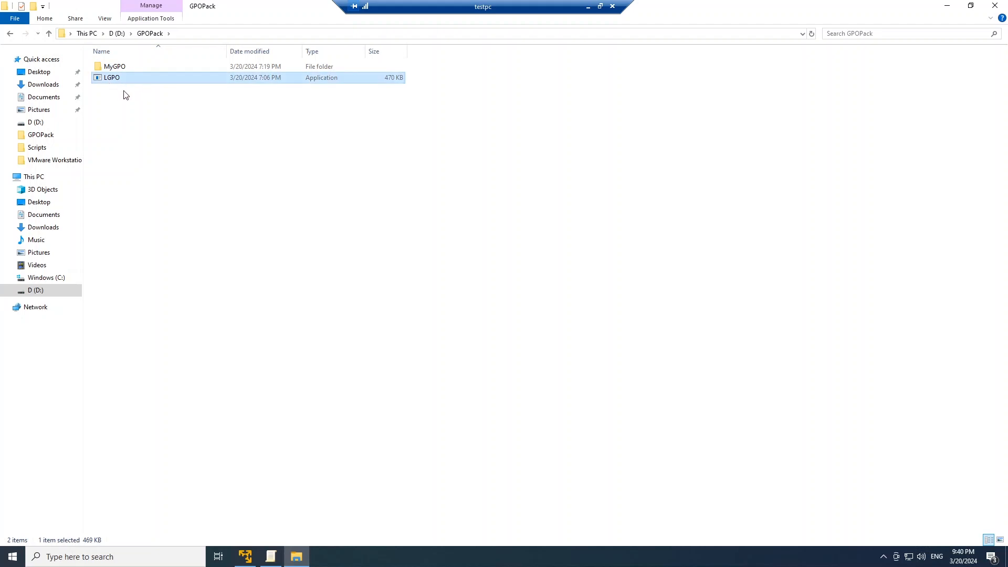
click(15, 559)
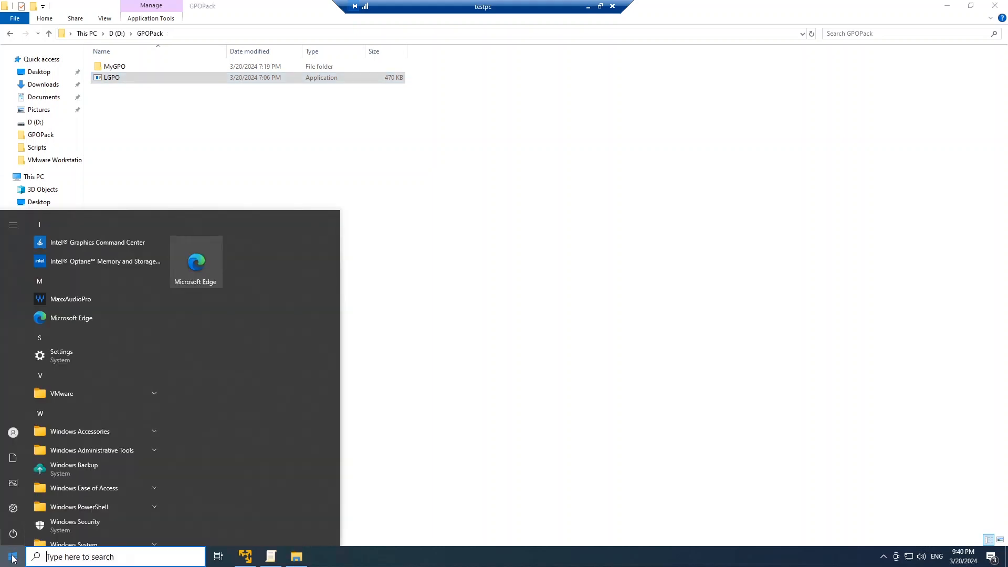
text(cmd)
key(Return)
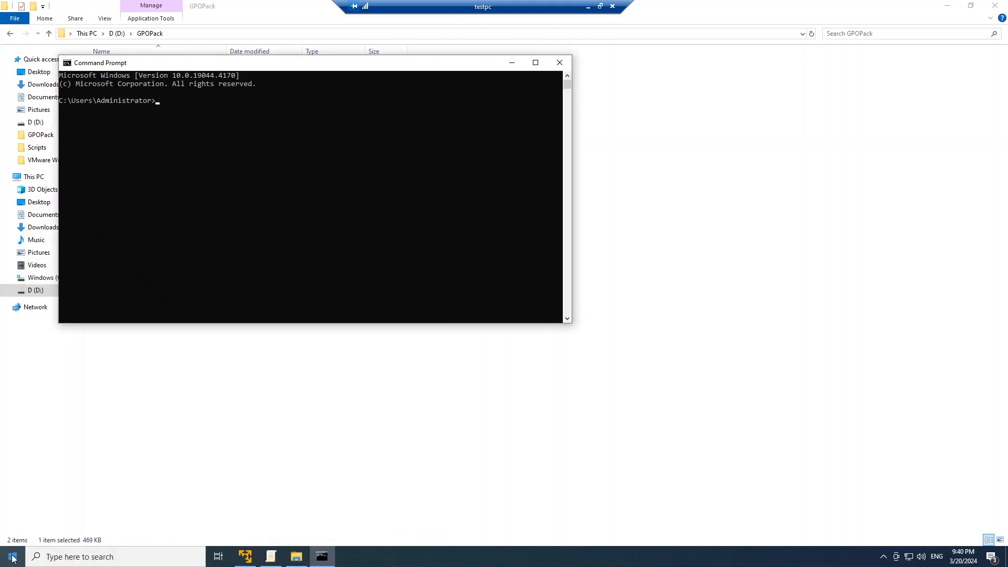
Change the Command Prompt's working directory to D:\GPOPack and list its contents
text(d:\)
key(BackSpace)
key(Return)
drag(234, 69, 292, 104)
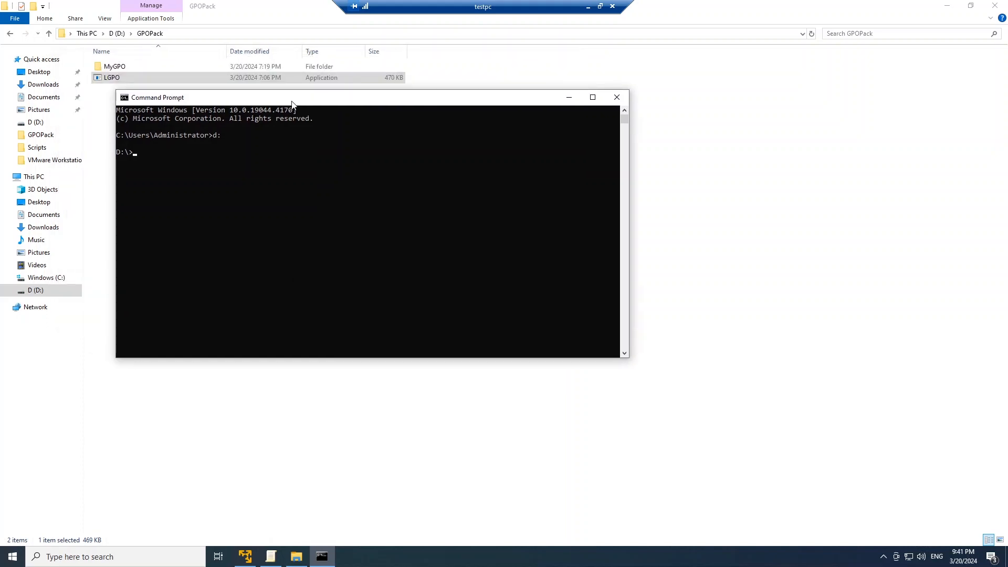
text(cd gp)
key(Tab)
key(Return)
text(dir)
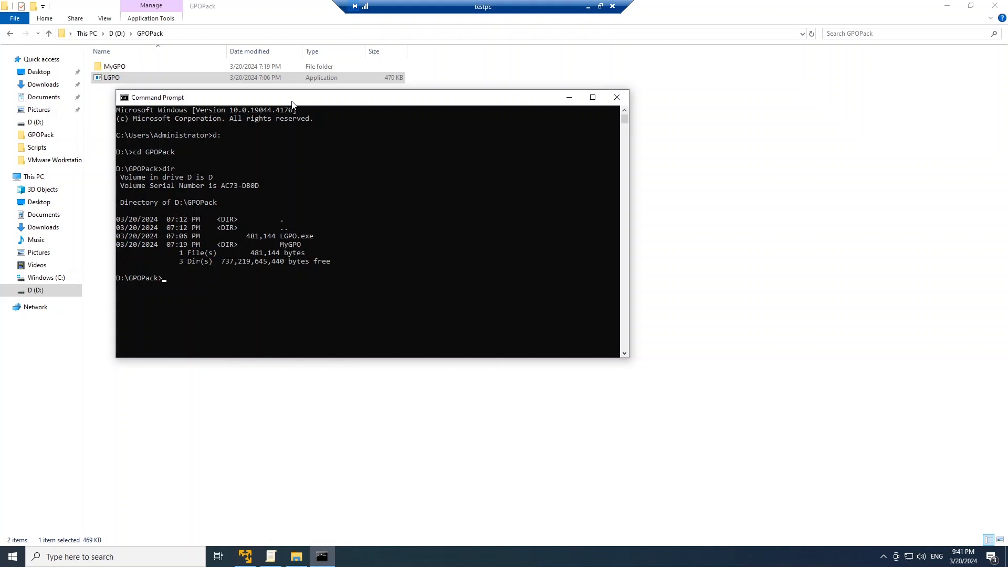
Write the backup command lgpo.exe /b d:\gpopack\mygpo at the prompt without running it
text(lgpo.exe /b d:\gpopack\mygpo)
Delete the old backup folder inside MyGPO and return to the GPOPack folder
double_click(112, 67)
click(111, 66)
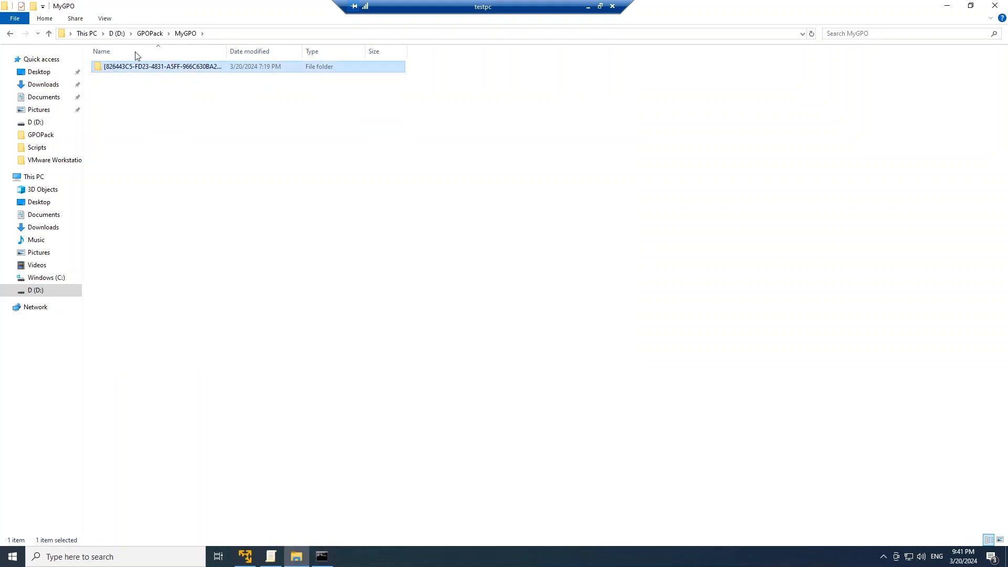
key(Delete)
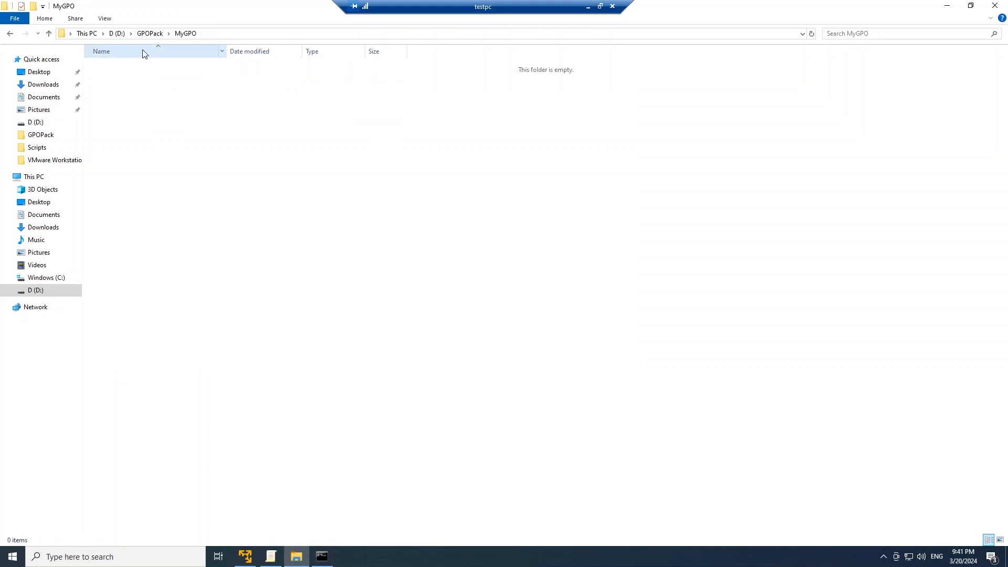
click(149, 33)
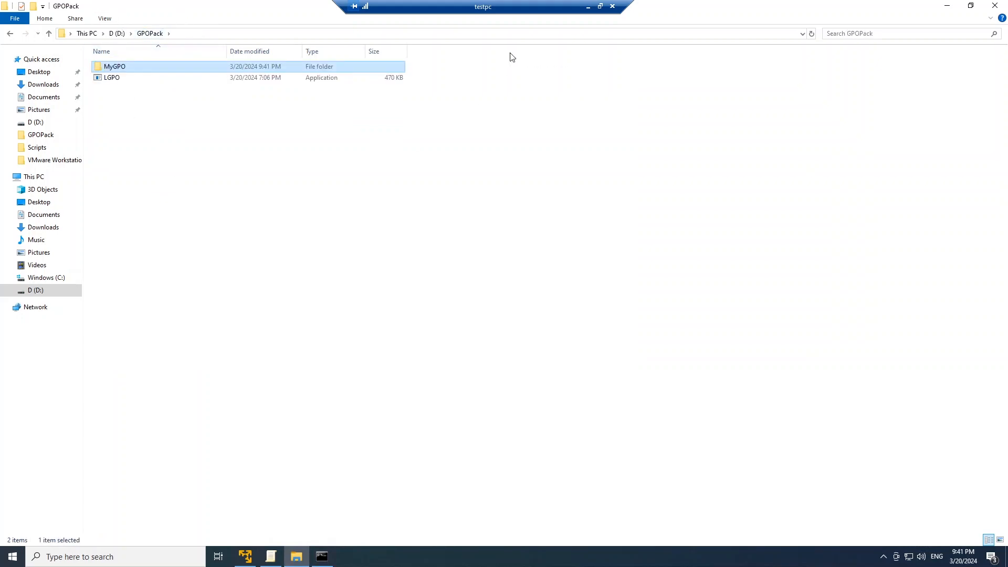
Try to run the prepared LGPO backup command in the non-elevated Command Prompt and review its output
click(321, 558)
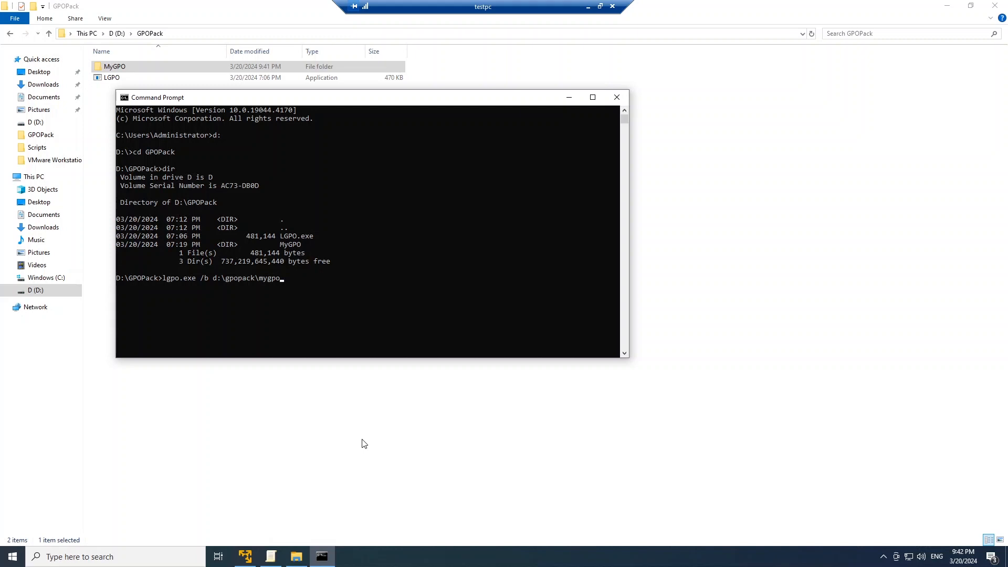
key(Return)
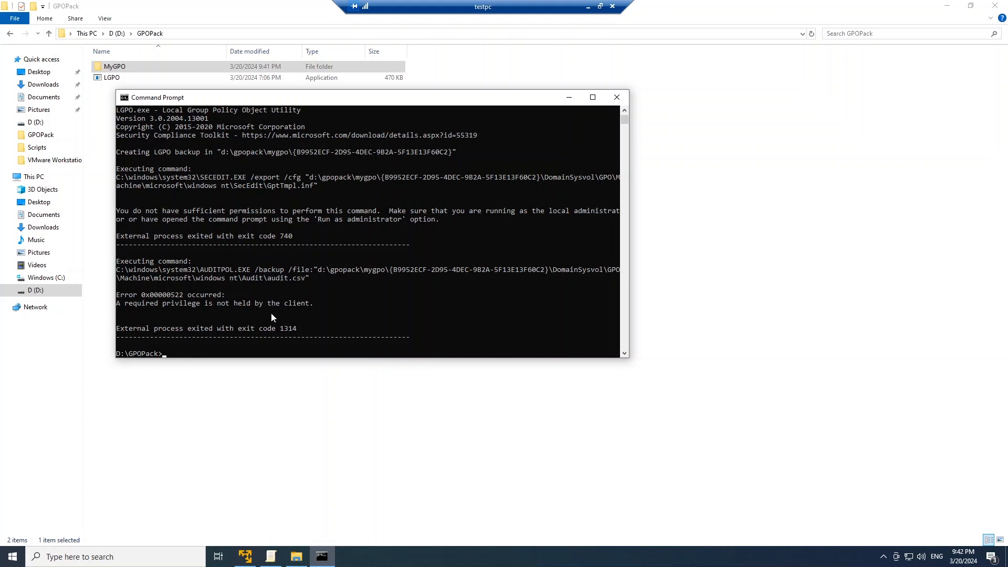
scroll(265, 308, up, 3)
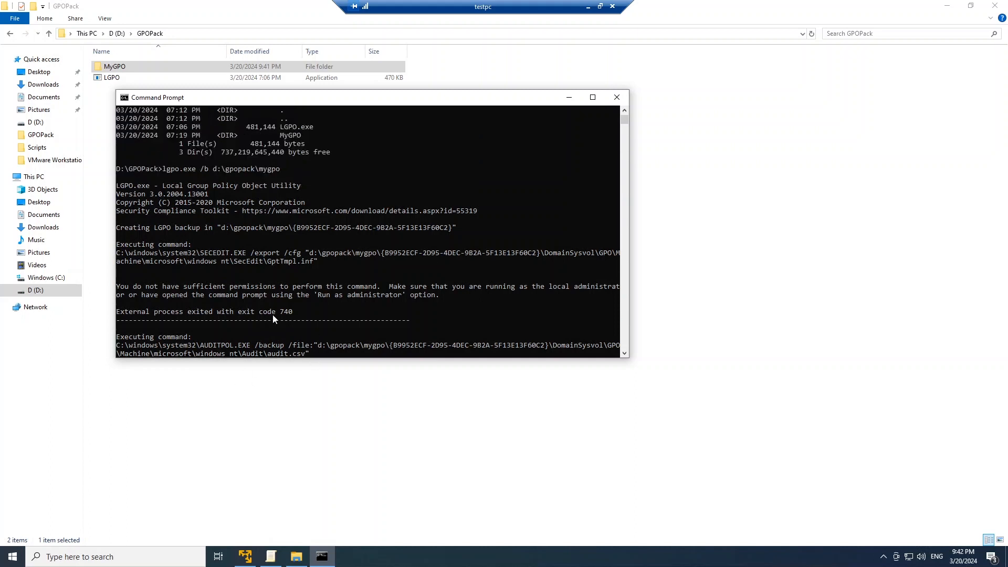
click(13, 557)
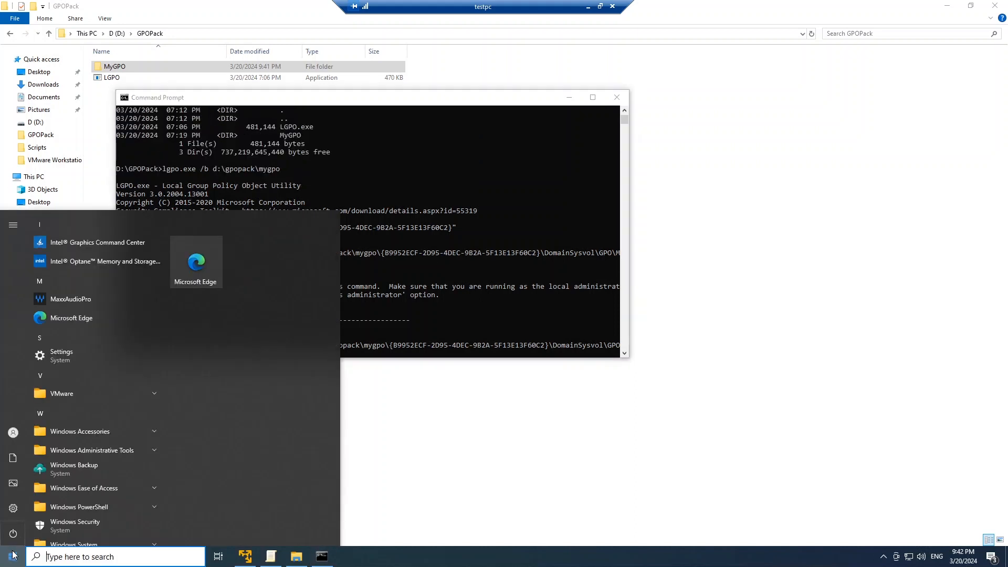
text(cmd)
key(Return)
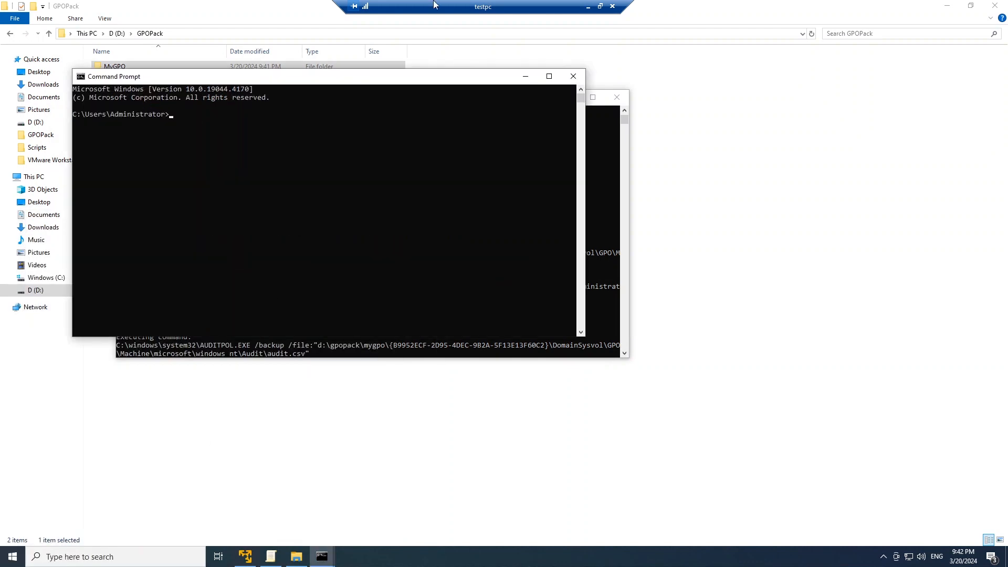
click(573, 77)
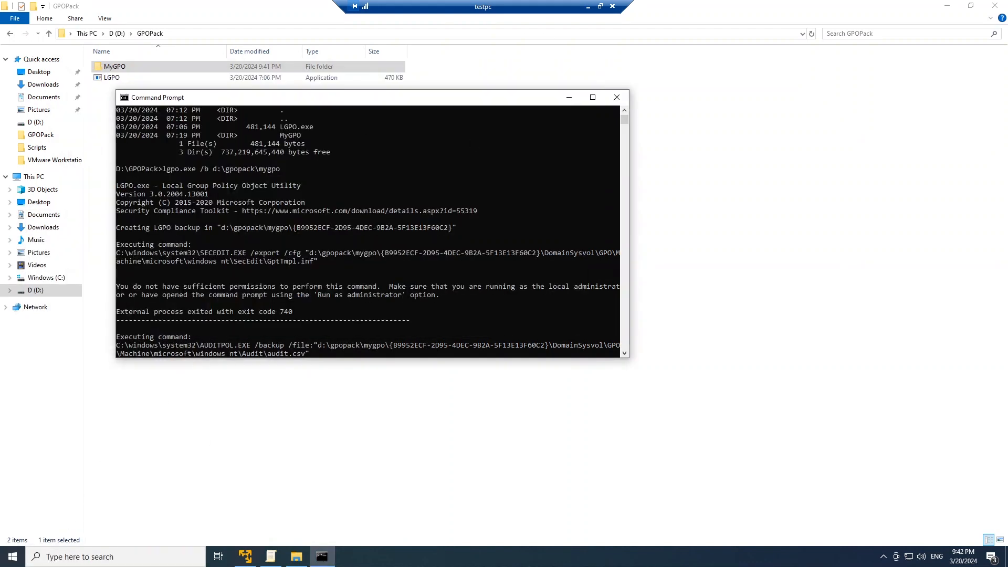
Open a Command Prompt as administrator and move its window clear of the non-elevated one
click(11, 554)
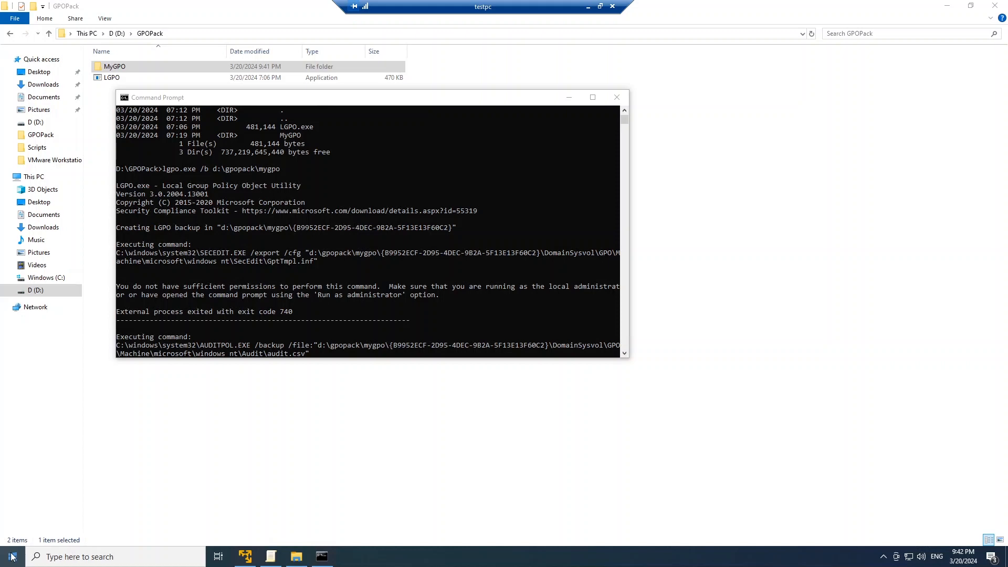
text(cmd)
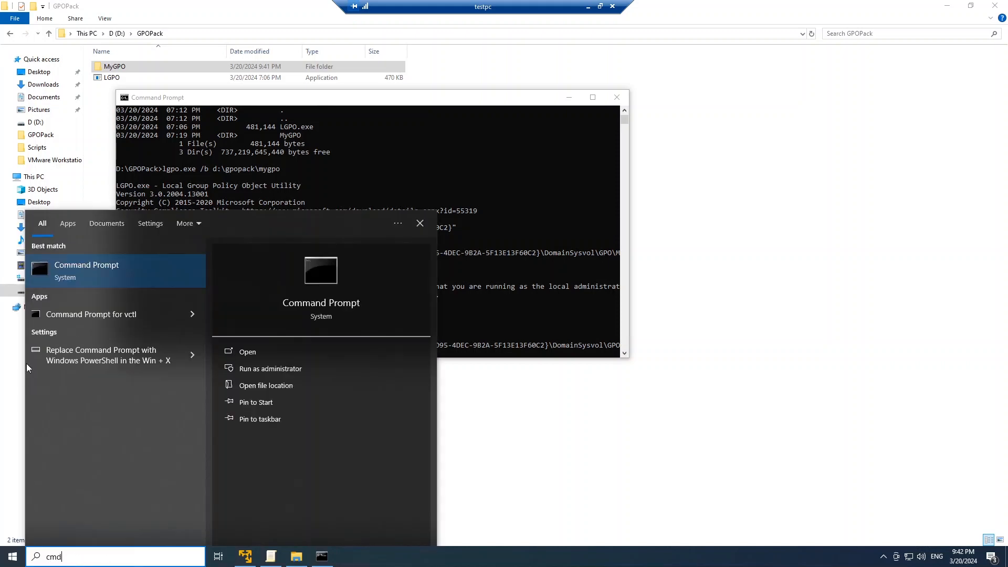
right_click(102, 264)
click(134, 271)
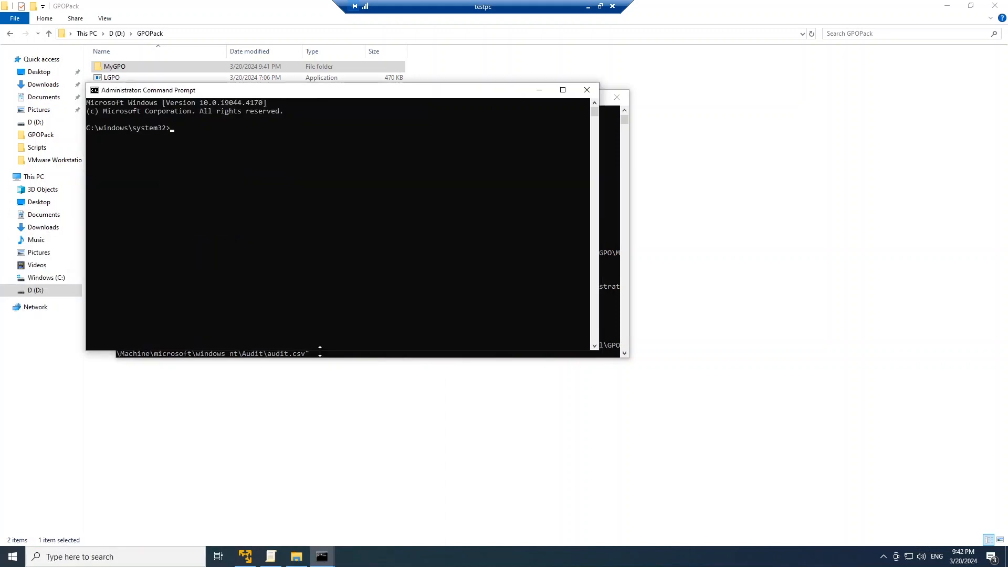
drag(296, 93, 566, 128)
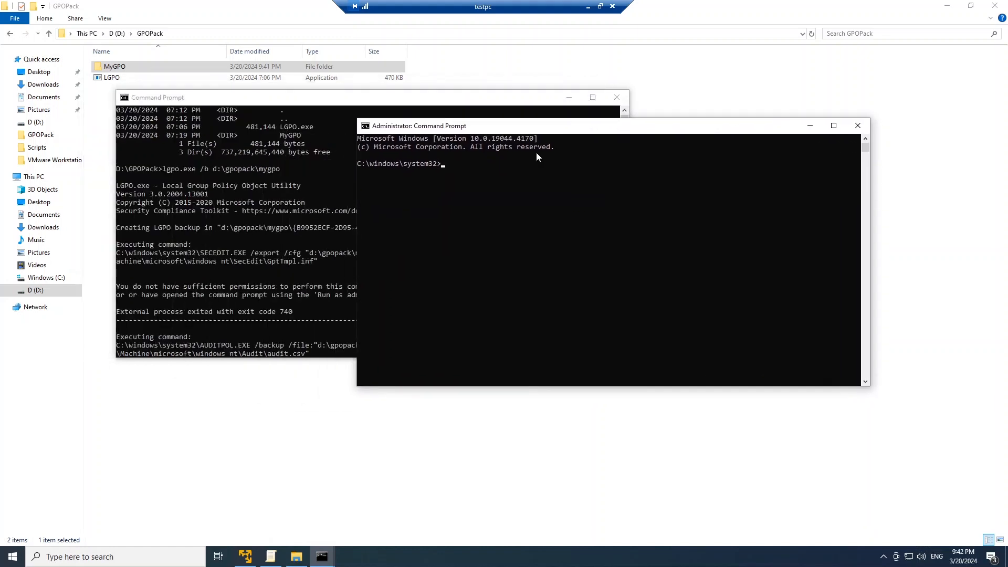
Change the elevated Command Prompt's working directory to D:\GPOPack and list the files there
text(d:\)
key(BackSpace)
key(Return)
text(cd gp)
key(Tab)
key(Return)
text(dir)
key(Return)
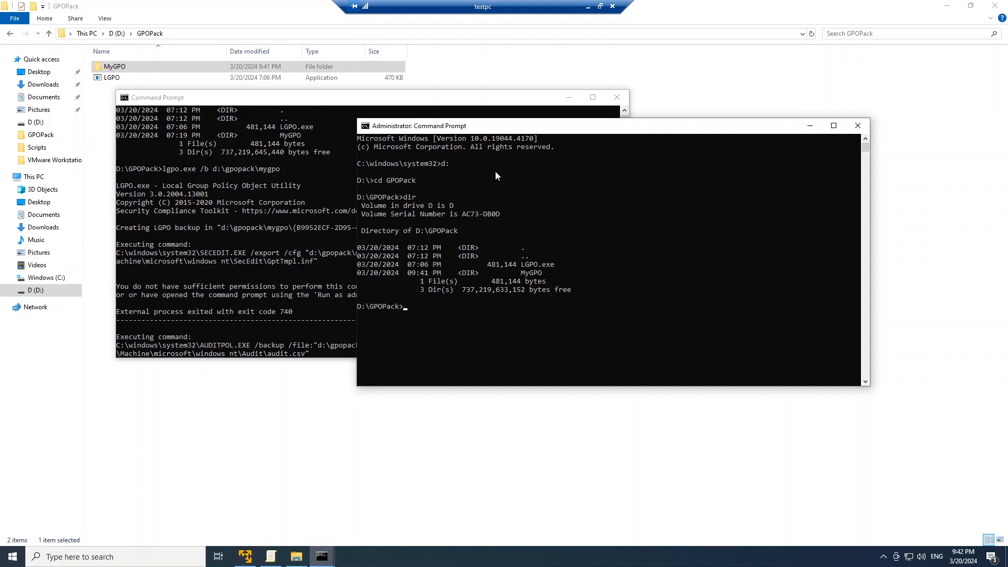
Close the non-elevated Command Prompt and delete the backup folder that its command left inside MyGPO
click(615, 98)
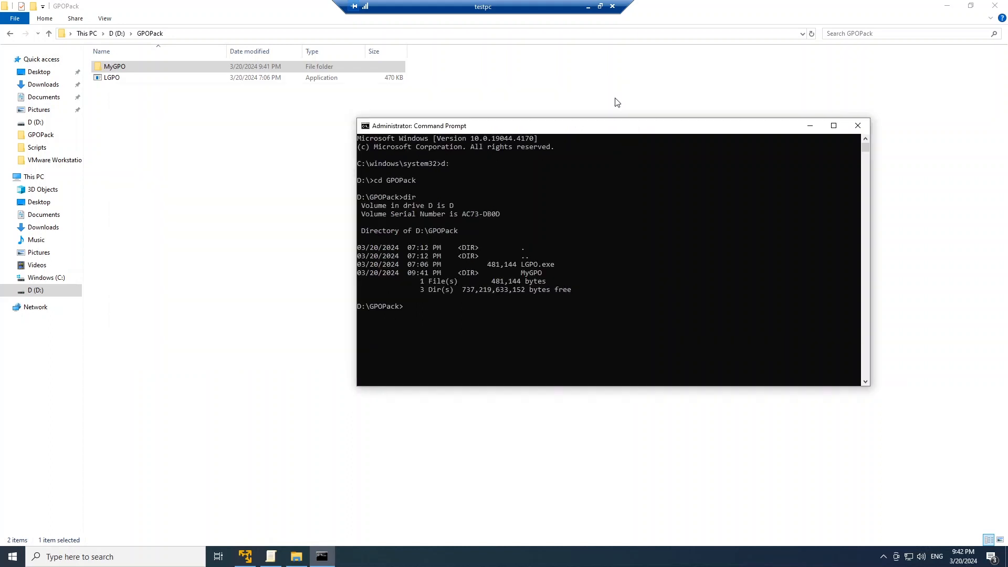
drag(615, 132, 554, 136)
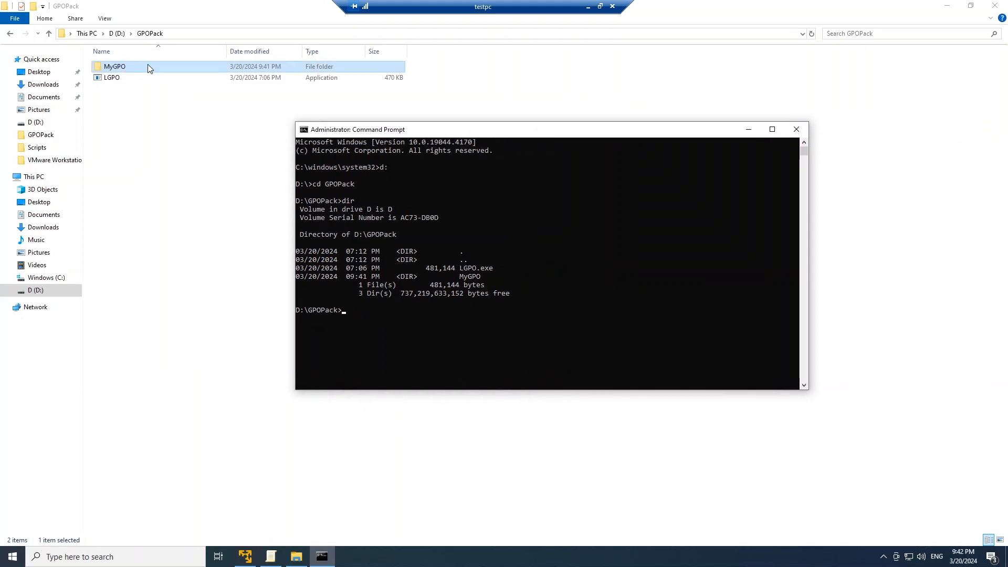
click(126, 71)
double_click(126, 70)
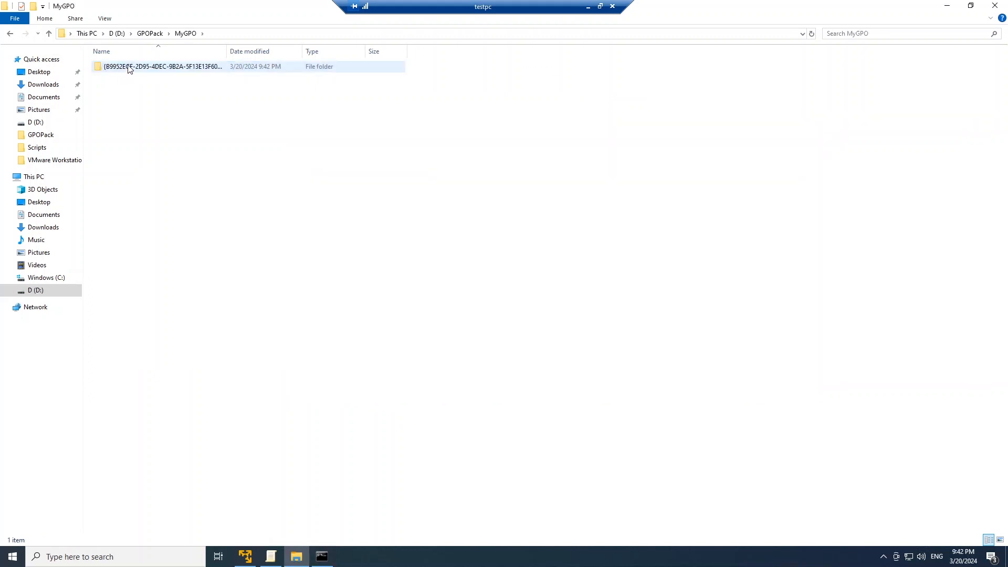
key(Delete)
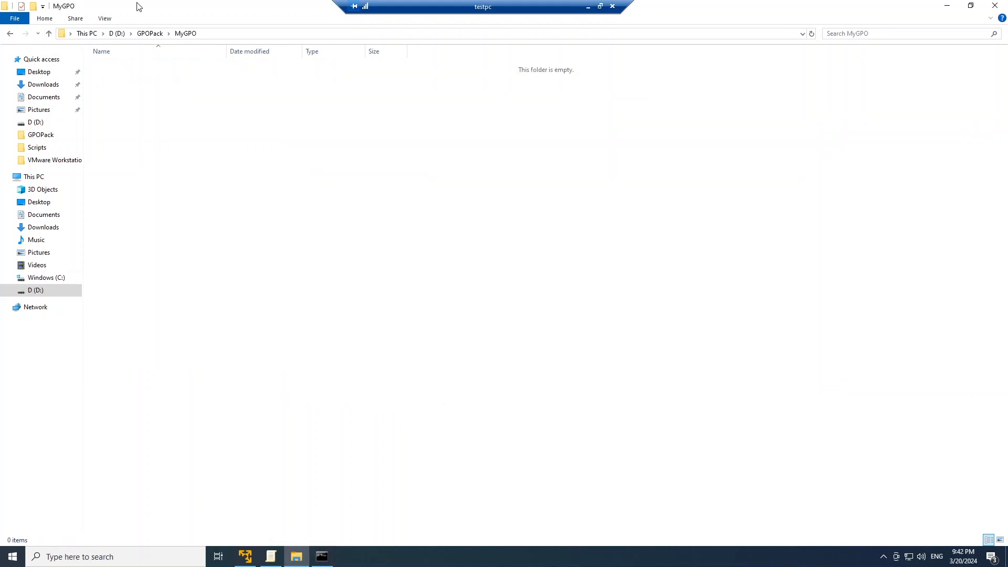
Back up the local group policy from the elevated prompt with lgpo.exe /b d:\gpopack\mygpo
click(330, 559)
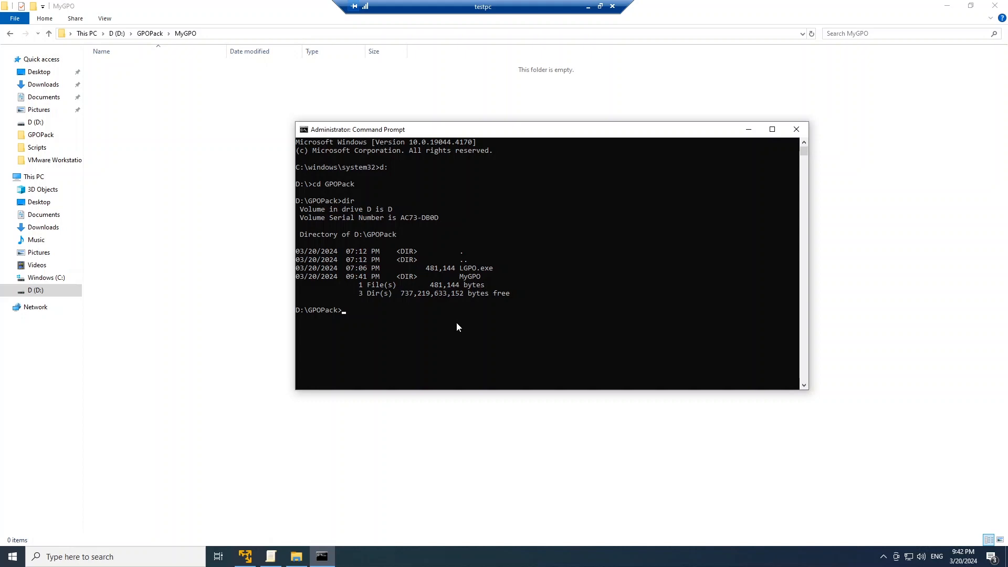
text(lgpo.exe /b d:\gpopack\mygpo)
key(Return)
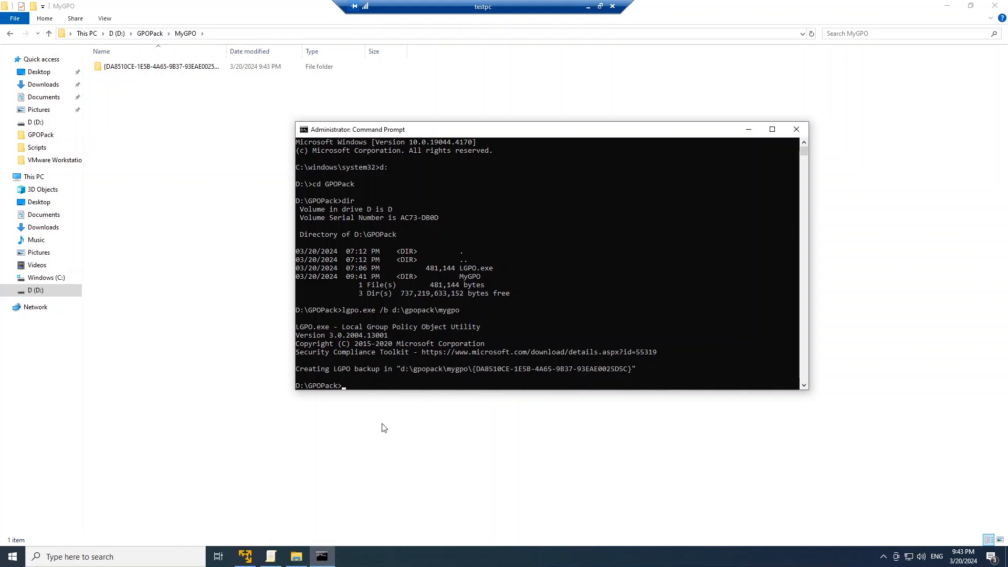
Check the App Privacy camera policy in the Local Group Policy Editor, and minimize the editor and the Command Prompt
click(273, 556)
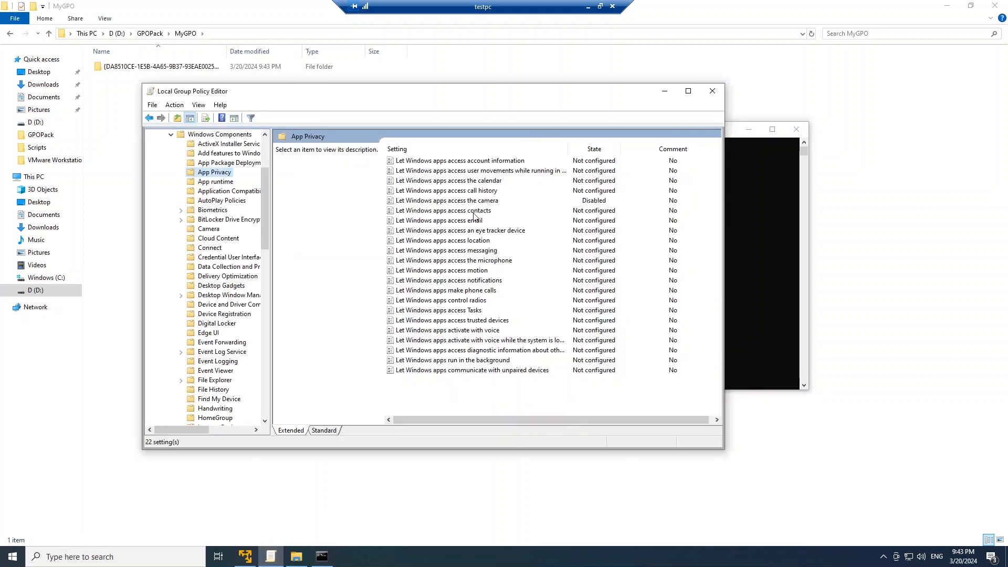
click(661, 93)
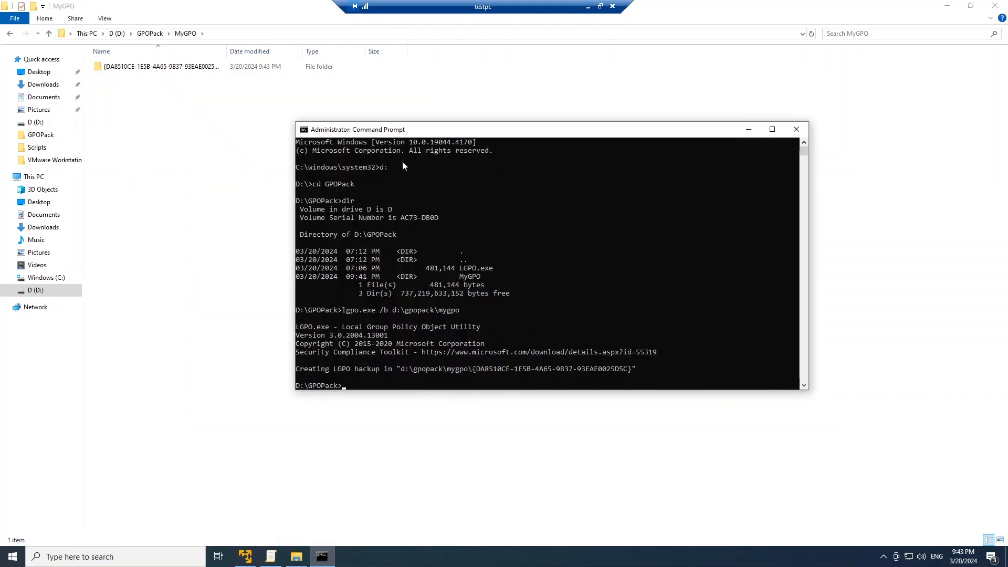
click(749, 129)
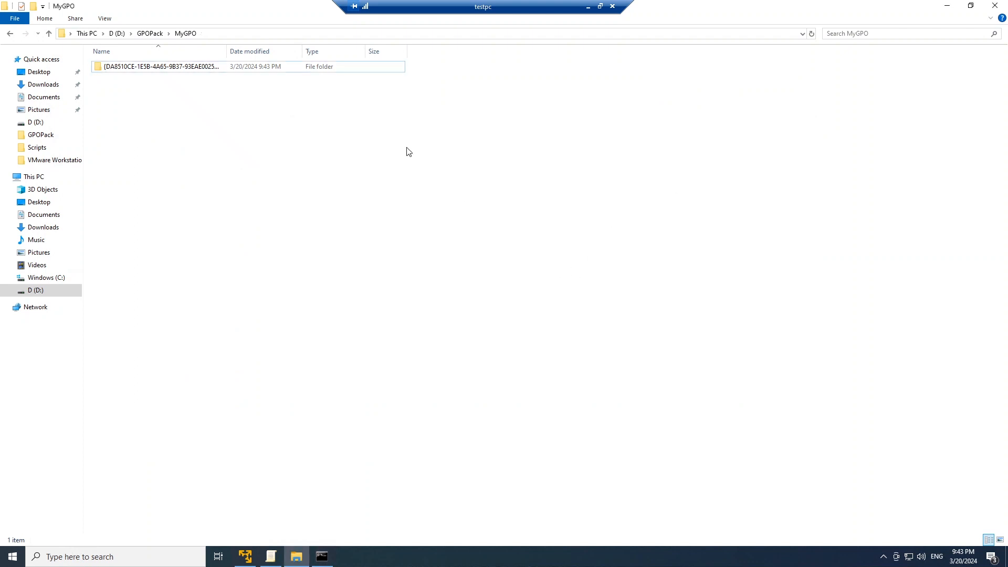
Copy the new policy backup folder in MyGPO to the clipboard
click(160, 68)
right_click(160, 68)
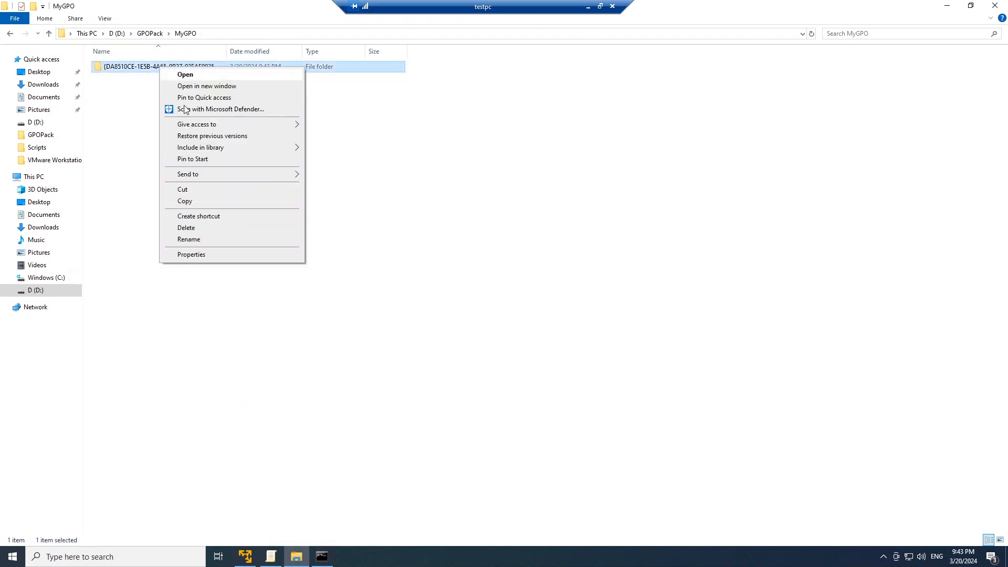
click(192, 203)
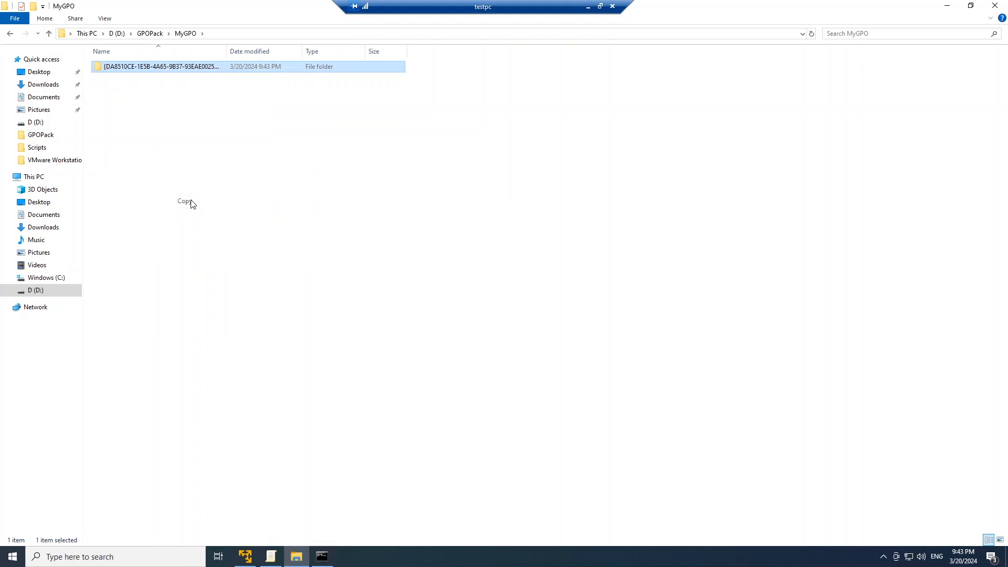
Browse to the network server \\rpserver in File Explorer to show its shared folders
click(251, 34)
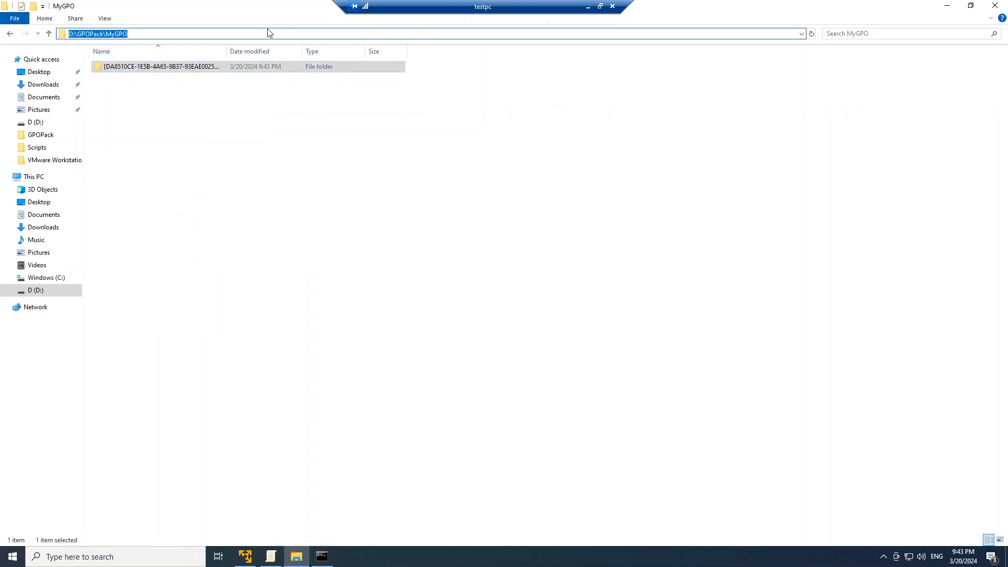
text(\\rpa)
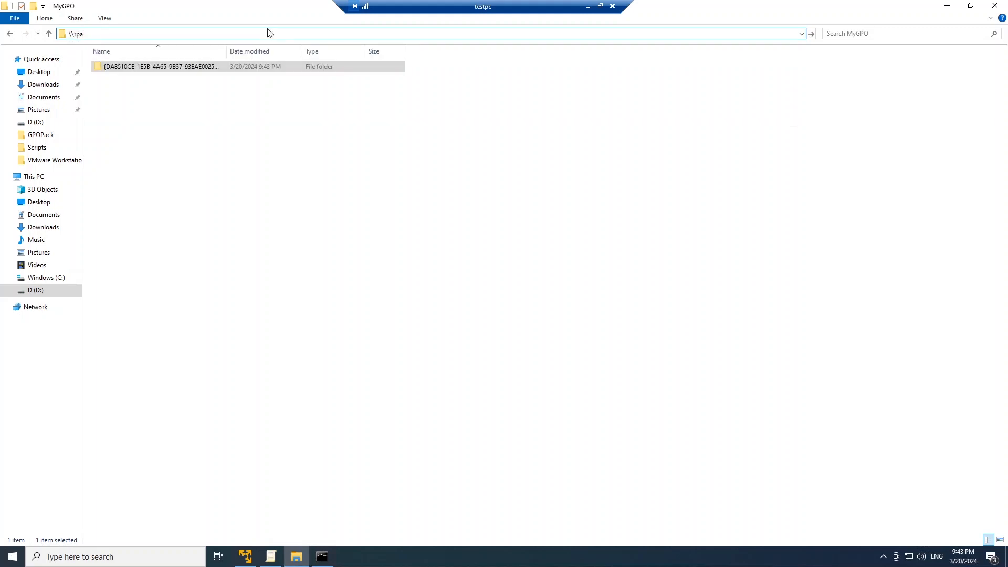
key(BackSpace)
text(serv)
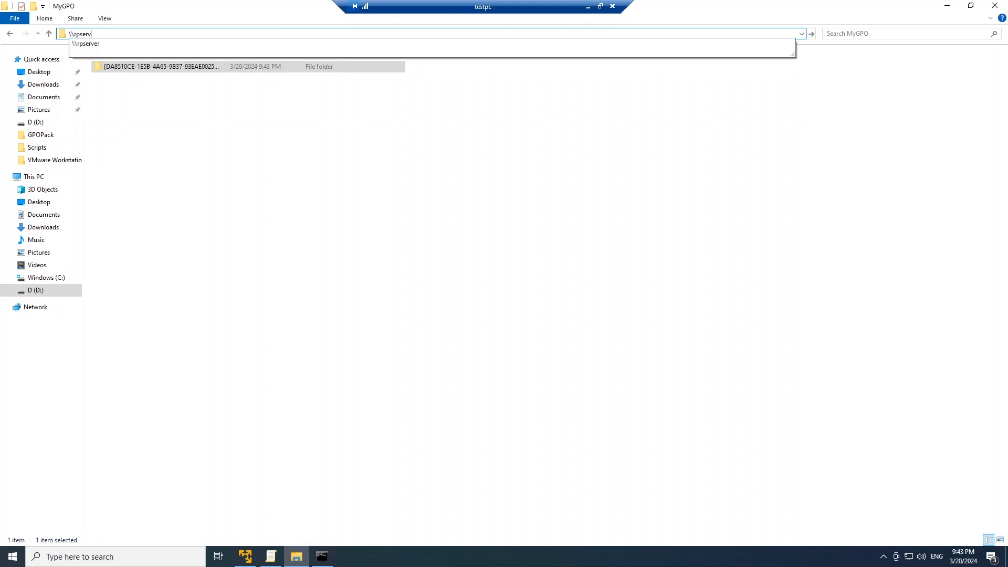
text(er)
key(Return)
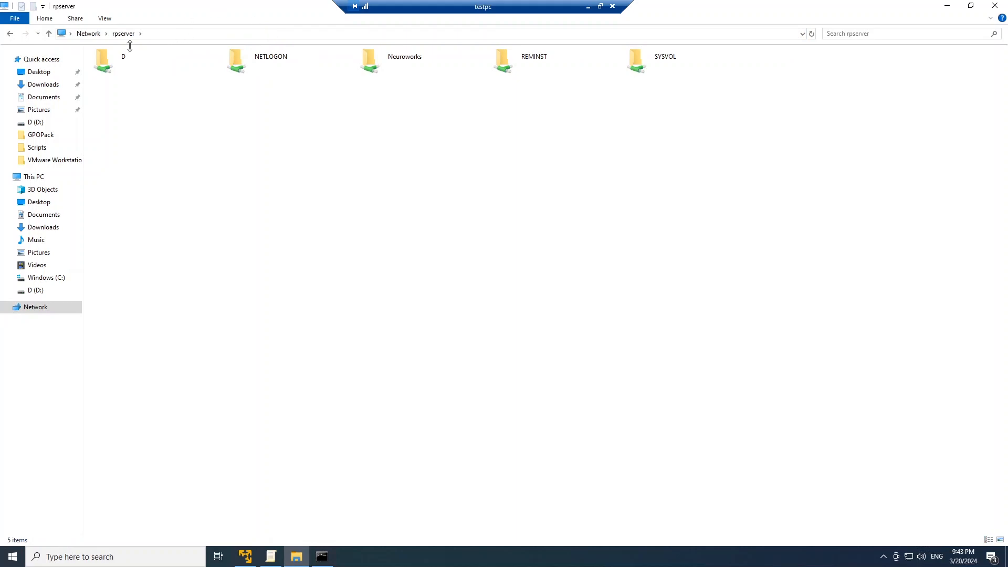
Paste the copied policy backup folder into D\DeploymentShare\Scripts\GPOPack on rpserver
double_click(123, 61)
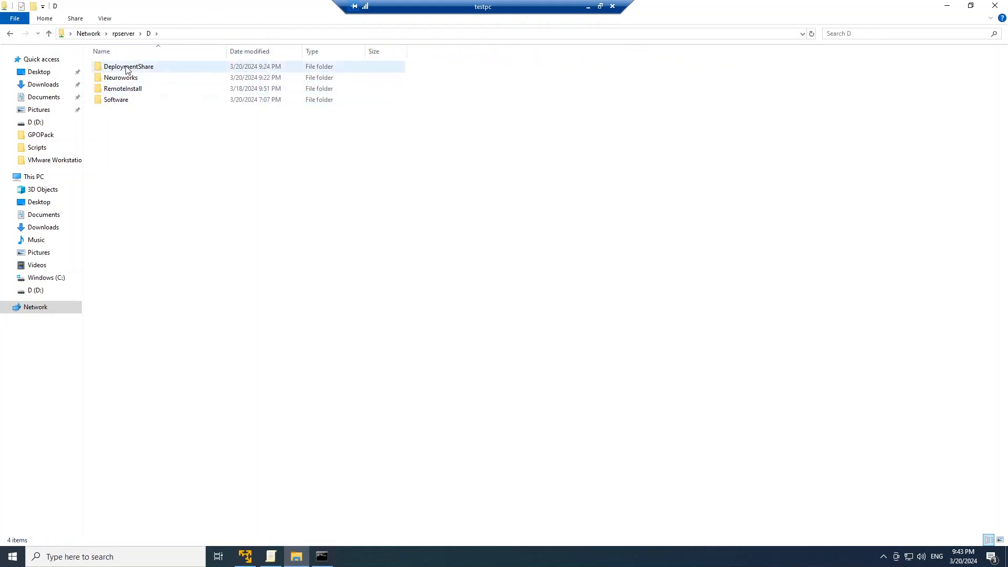
double_click(128, 67)
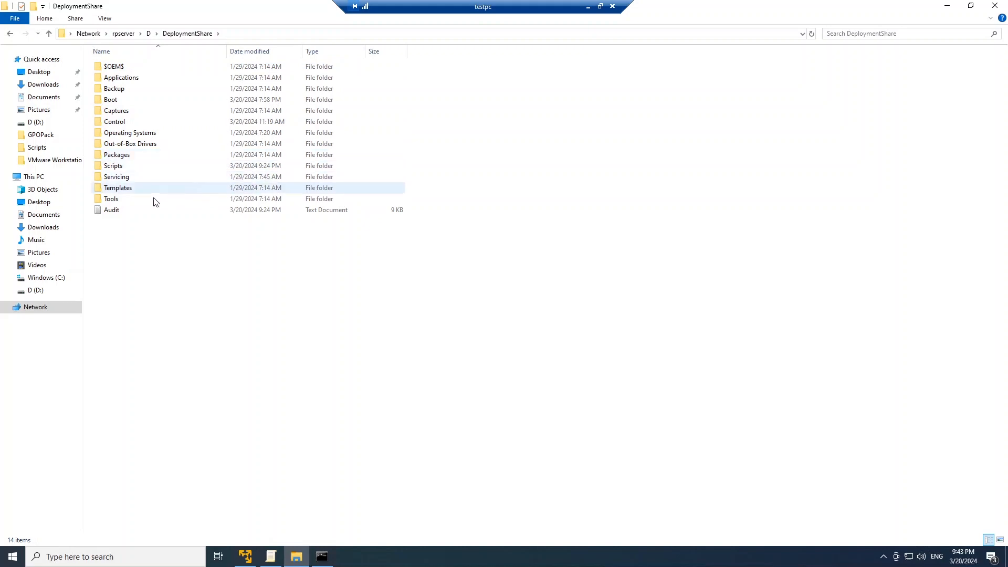
double_click(110, 166)
double_click(117, 67)
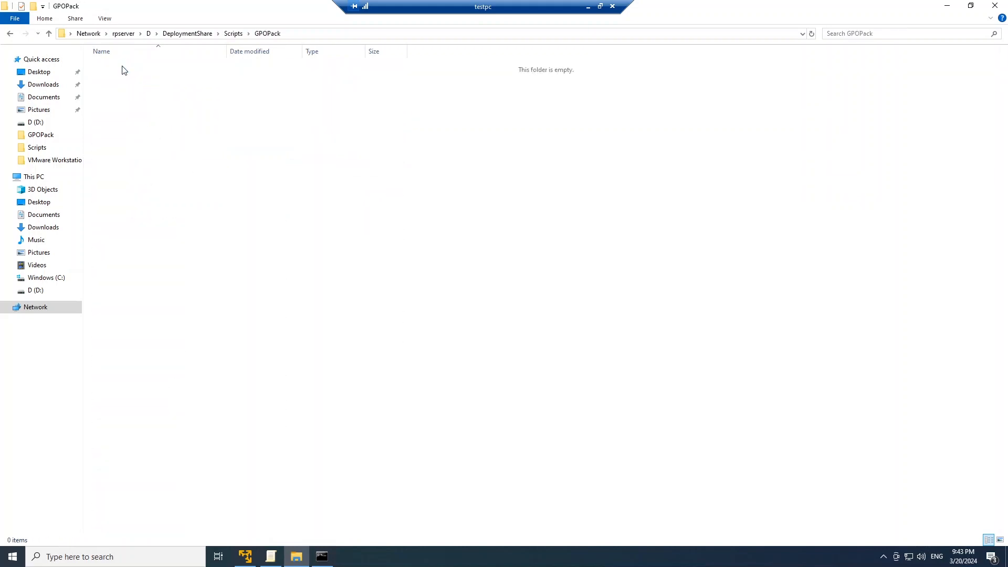
right_click(193, 156)
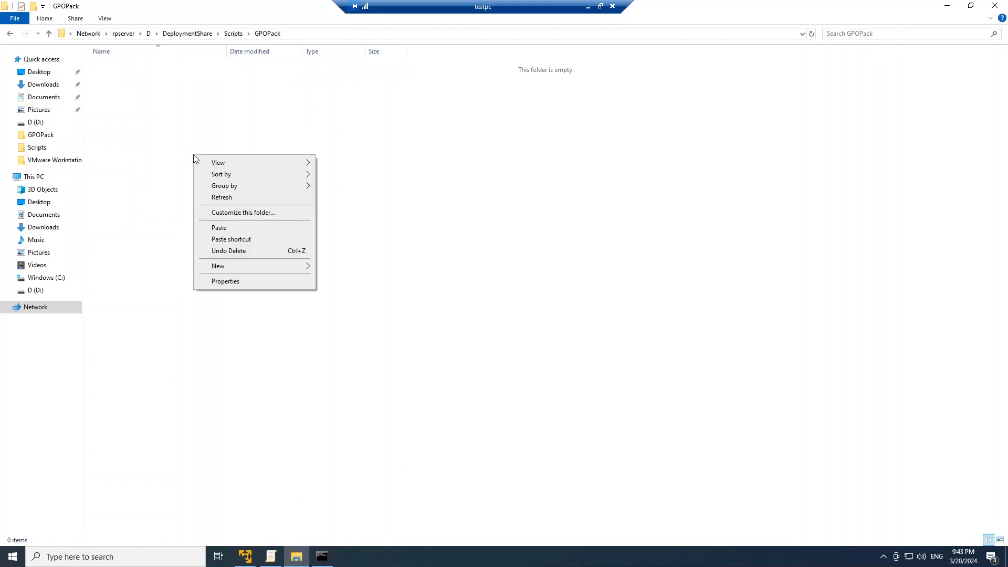
click(229, 227)
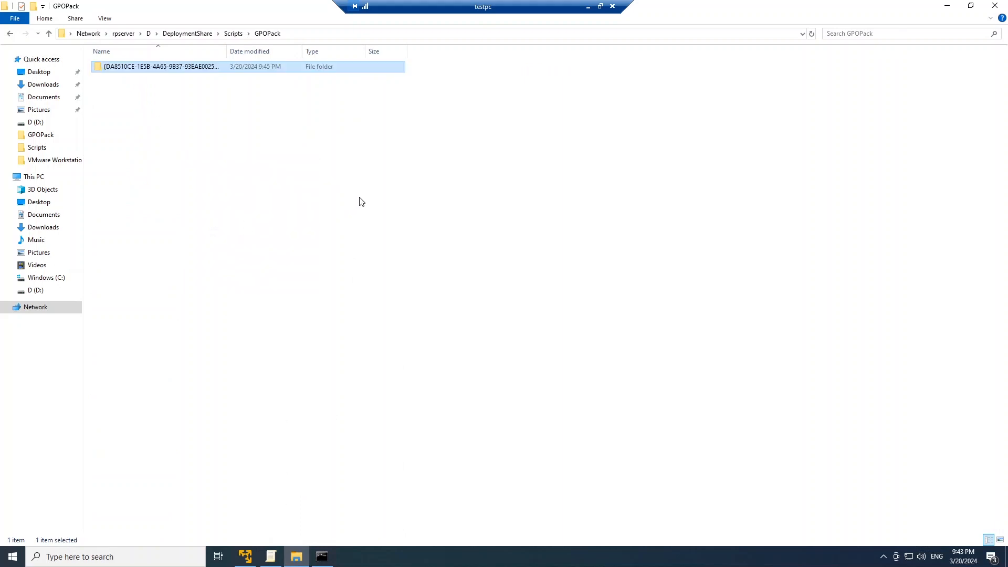
Check the contents of the pasted backup folder and rename the folder as TestGPO
double_click(161, 67)
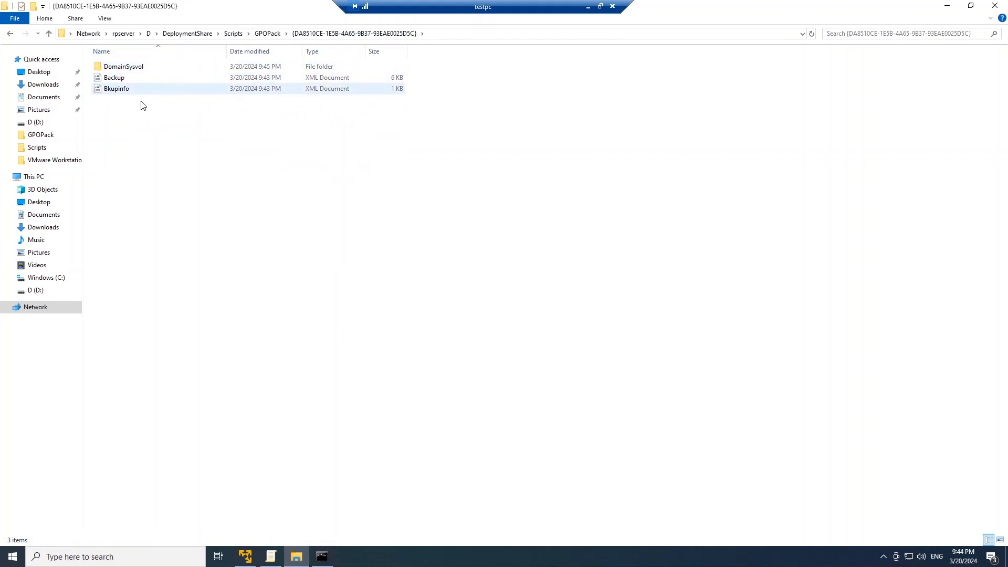
click(268, 33)
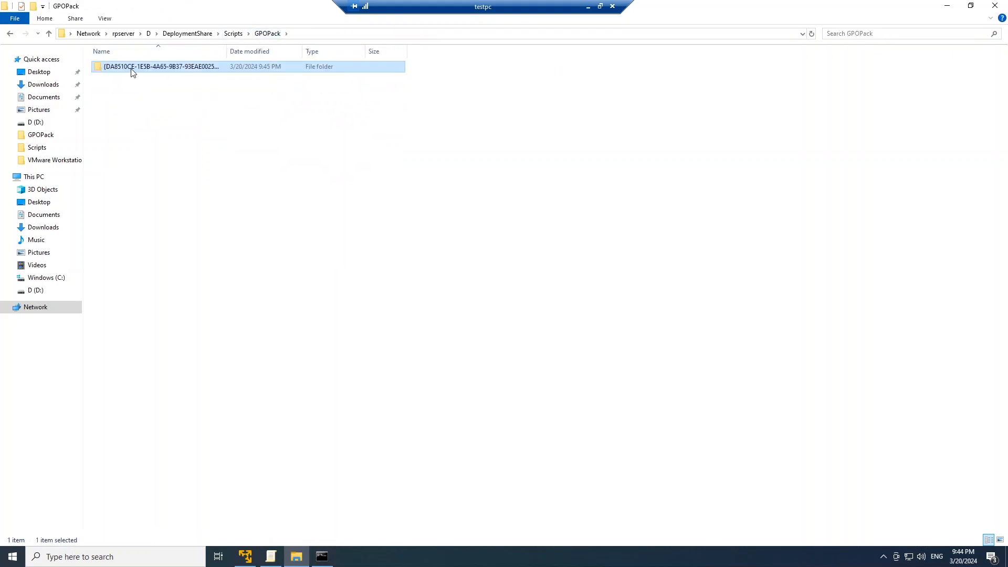
click(132, 68)
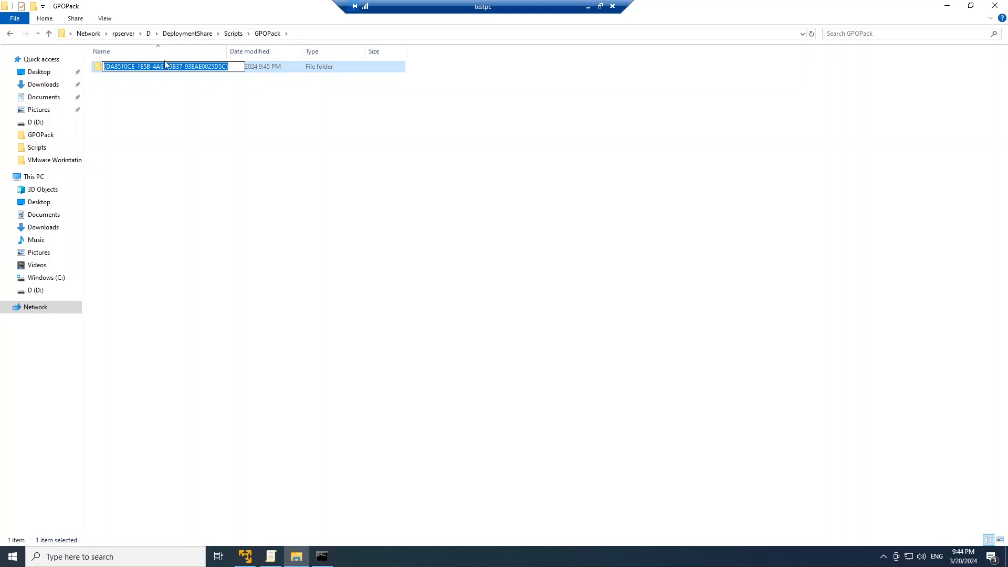
text(Te)
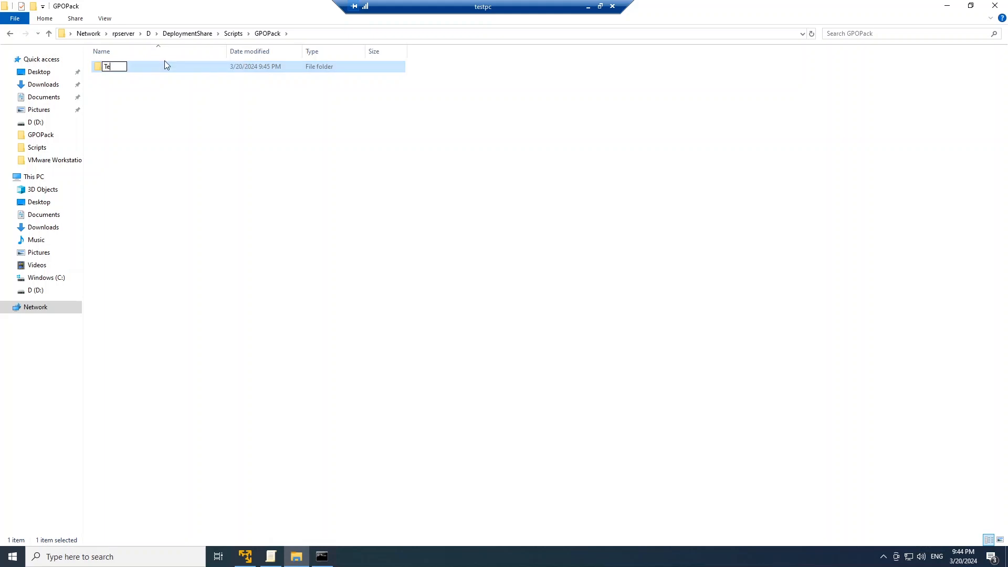
text(stGPO)
key(Return)
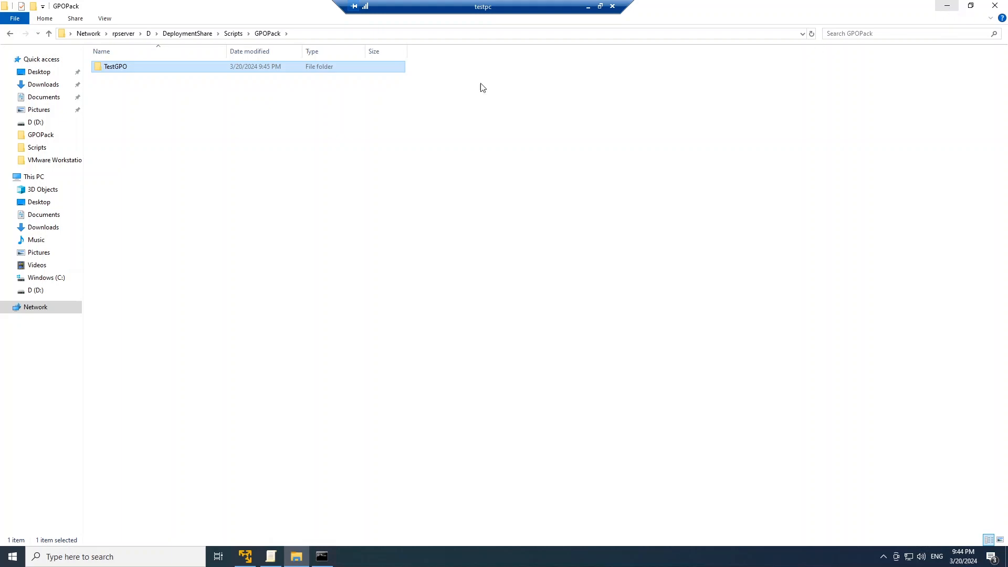
Locate the LGPO application in the deployment share's Scripts folder, and minimize File Explorer
click(233, 33)
click(128, 190)
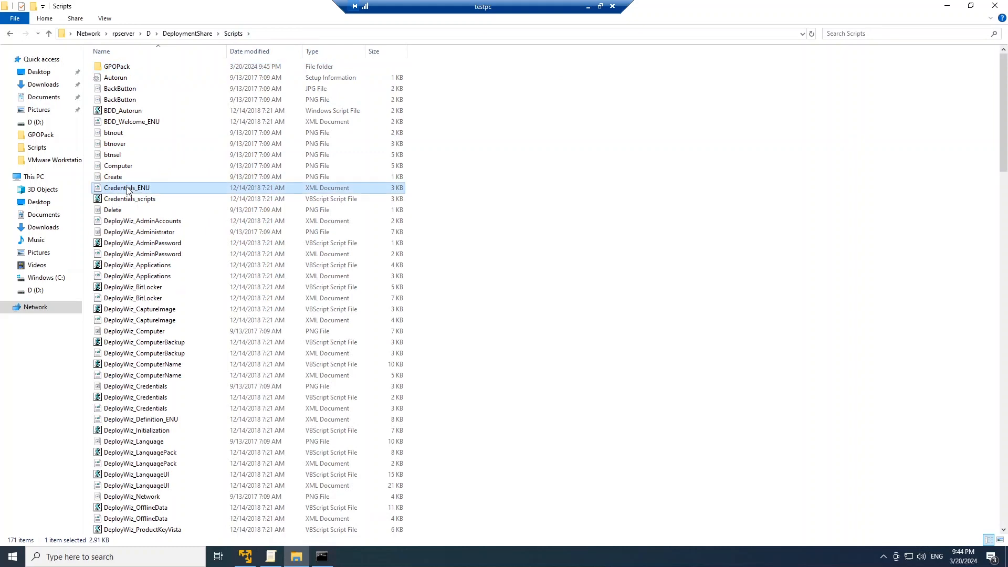
key(End)
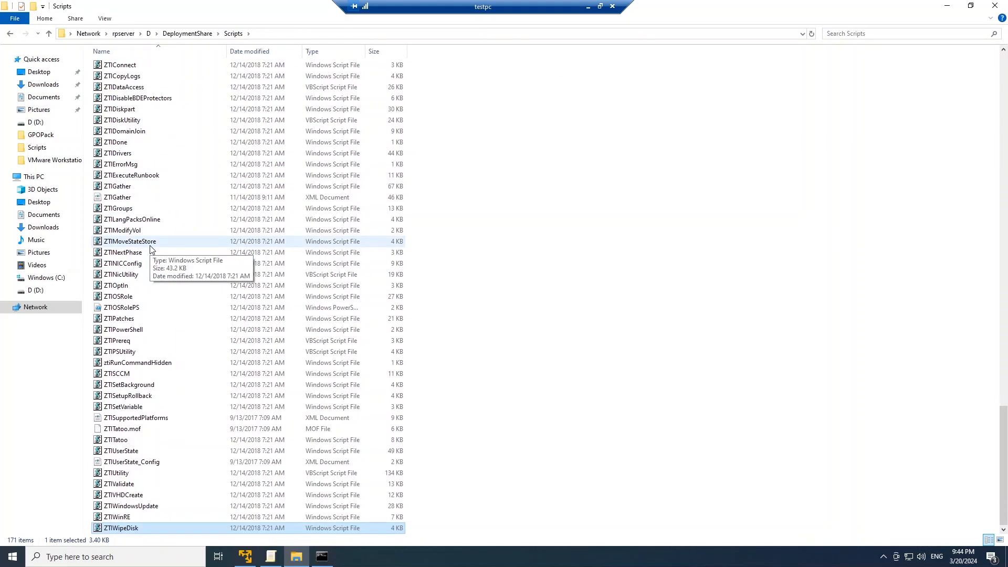
scroll(151, 248, up, 15)
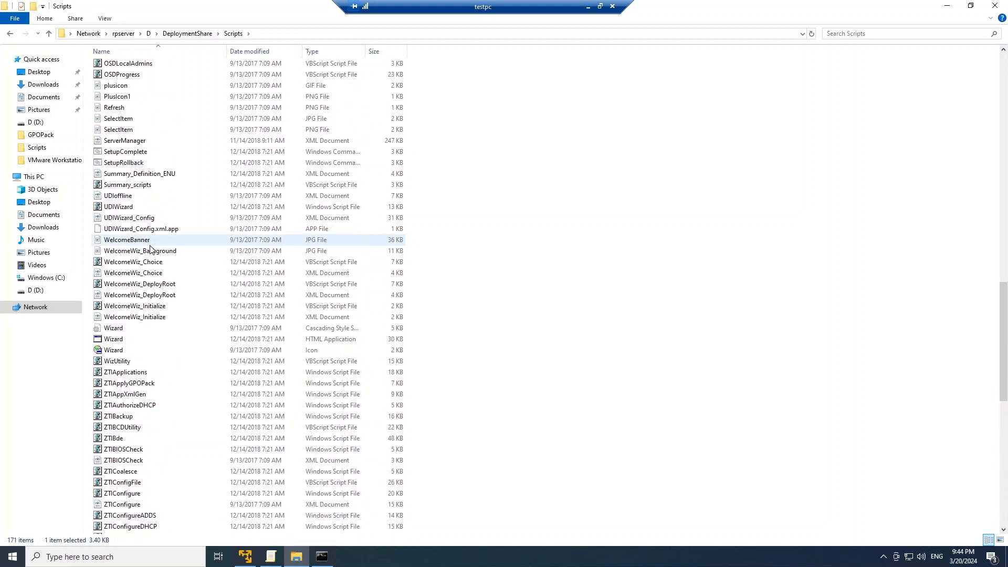
scroll(150, 248, up, 10)
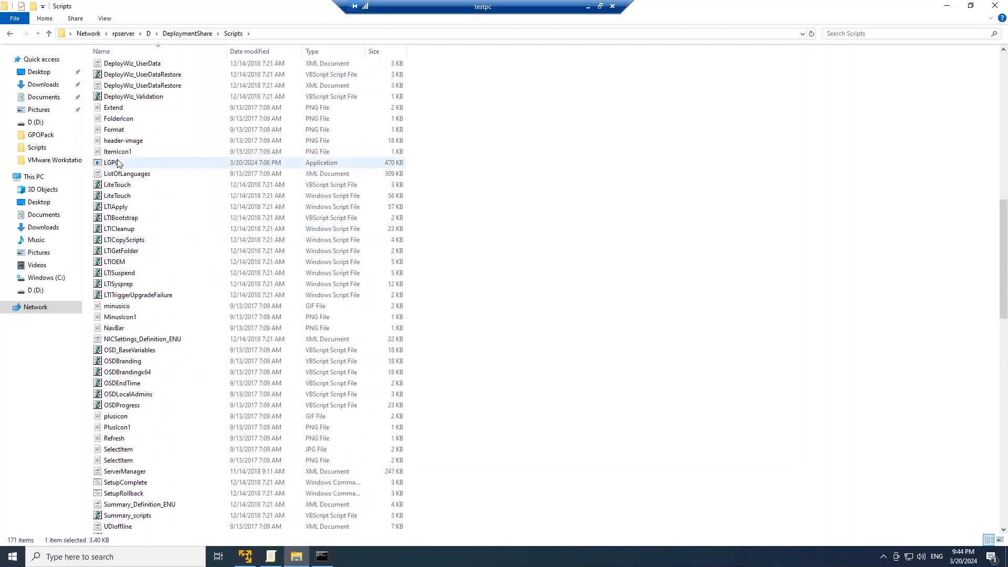
click(117, 164)
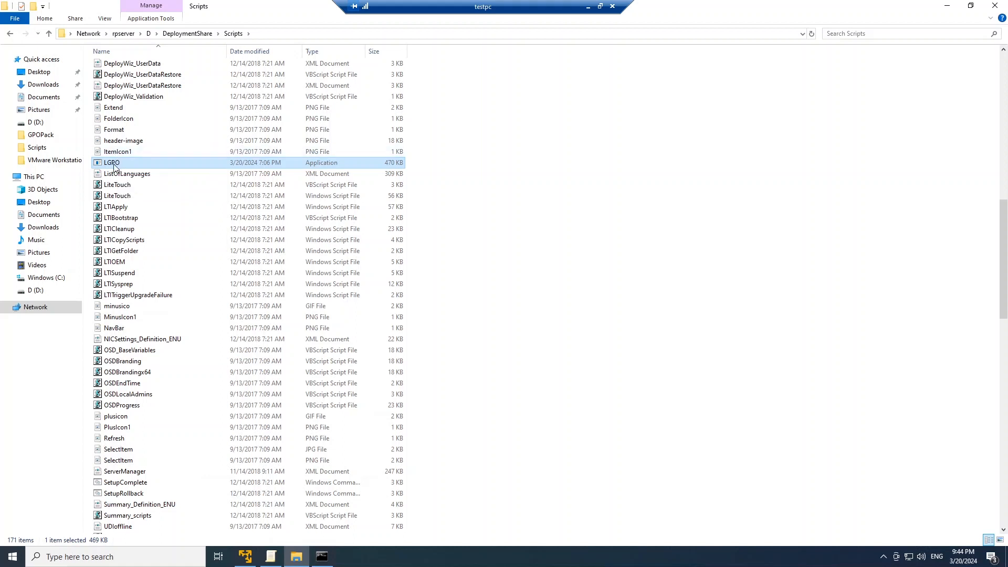
click(948, 8)
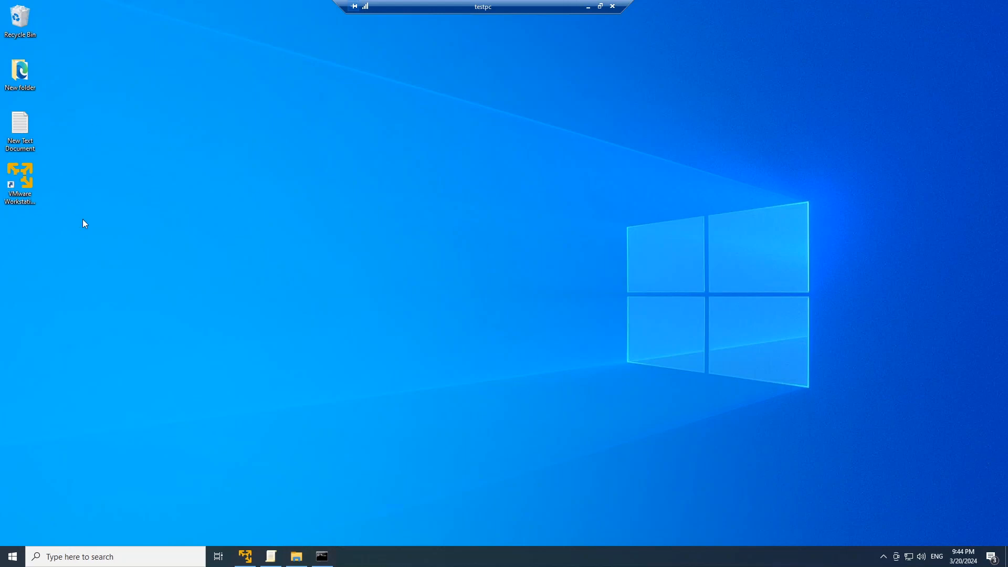
Move the testpc remote connection bar aside and switch to the win10 virtual machine in VMware Workstation Player
mouse_move(462, 1)
drag(462, 2, 865, 6)
drag(480, 13, 362, 8)
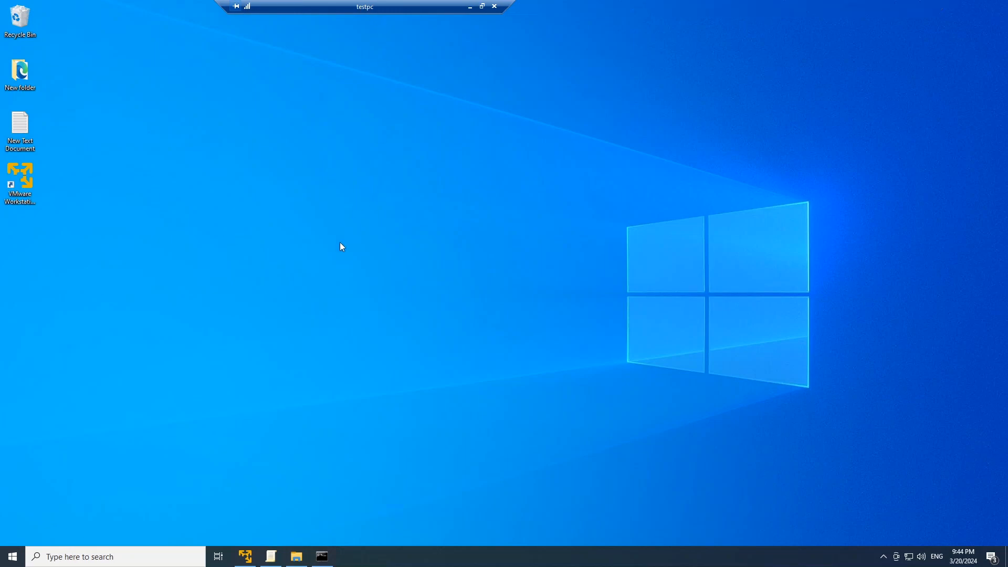
click(245, 556)
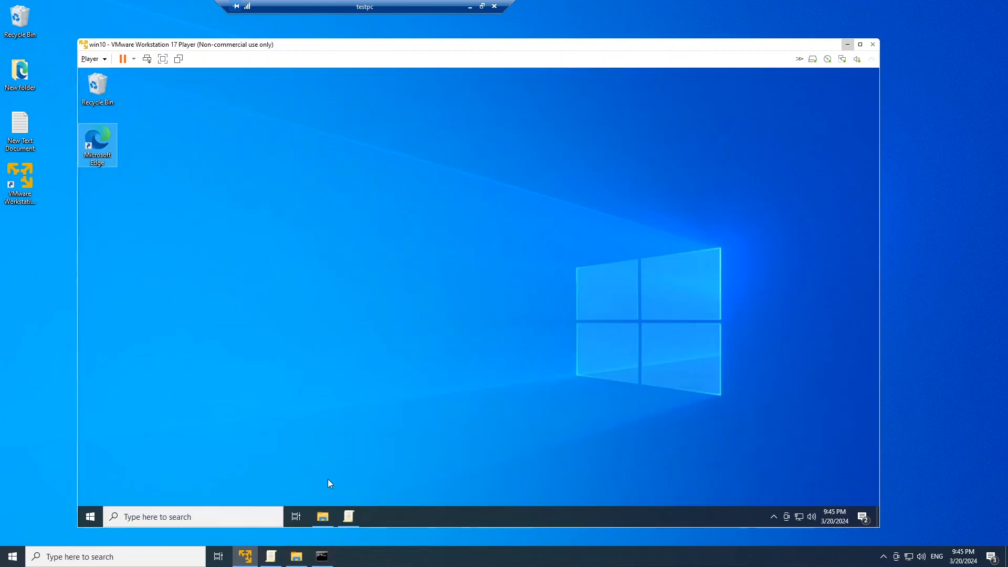
Browse to the network server \\rpserver in the win10 virtual machine's File Explorer
mouse_move(347, 519)
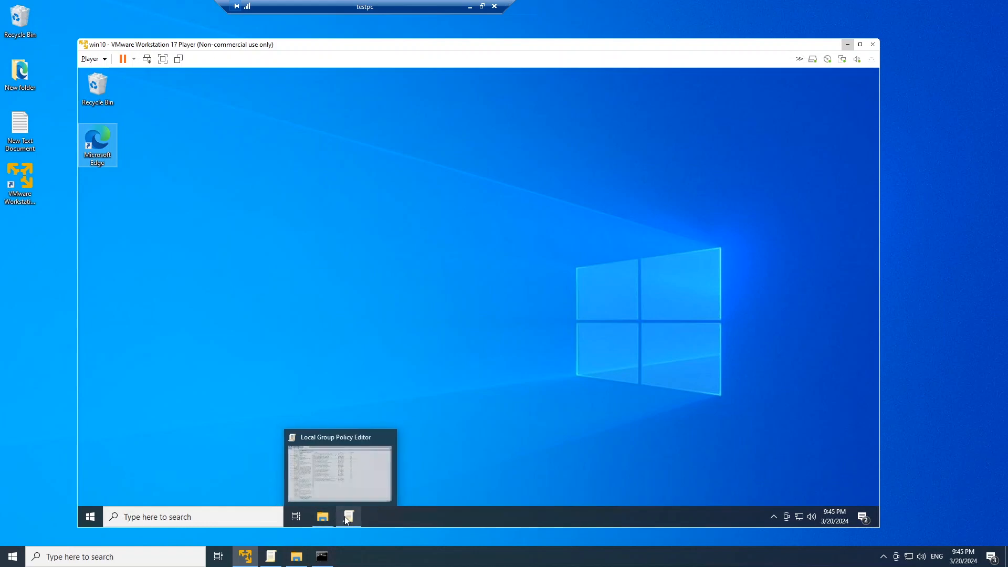
click(322, 521)
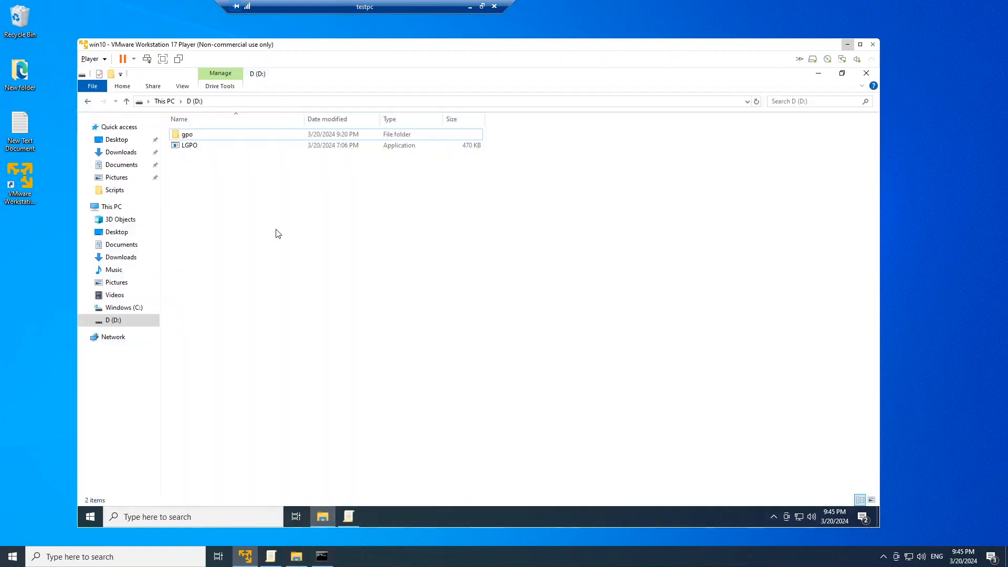
click(247, 100)
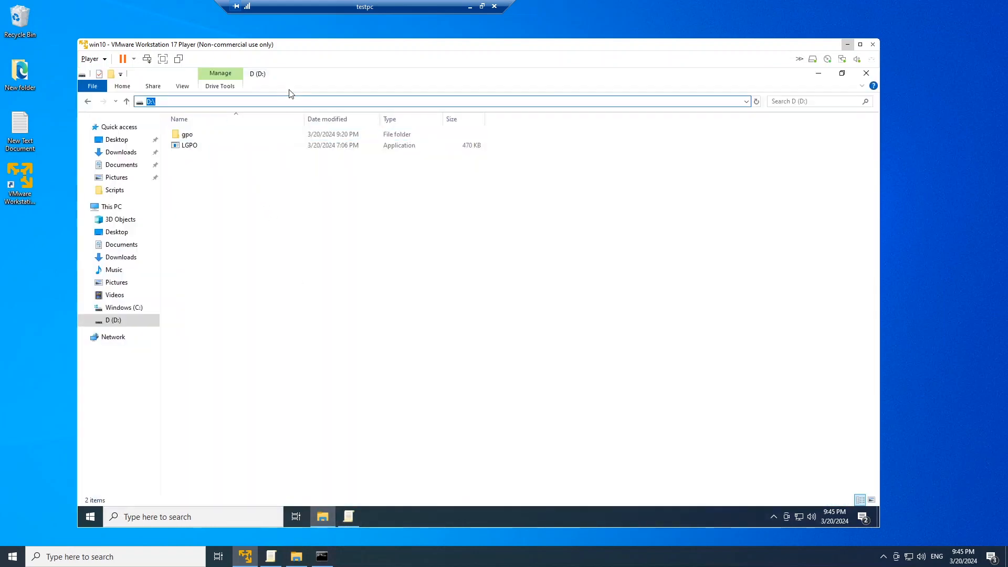
text(\\)
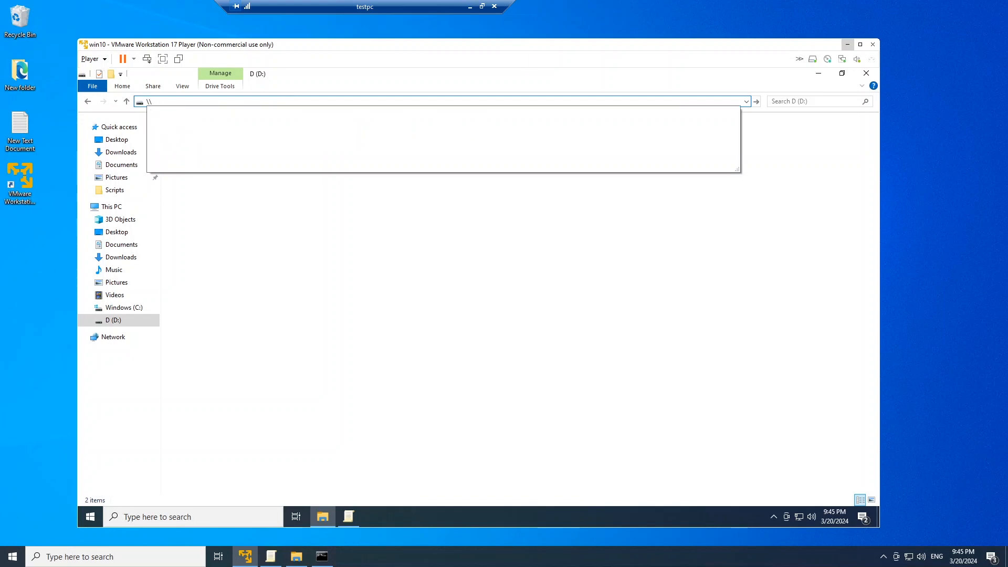
text(rpserveer)
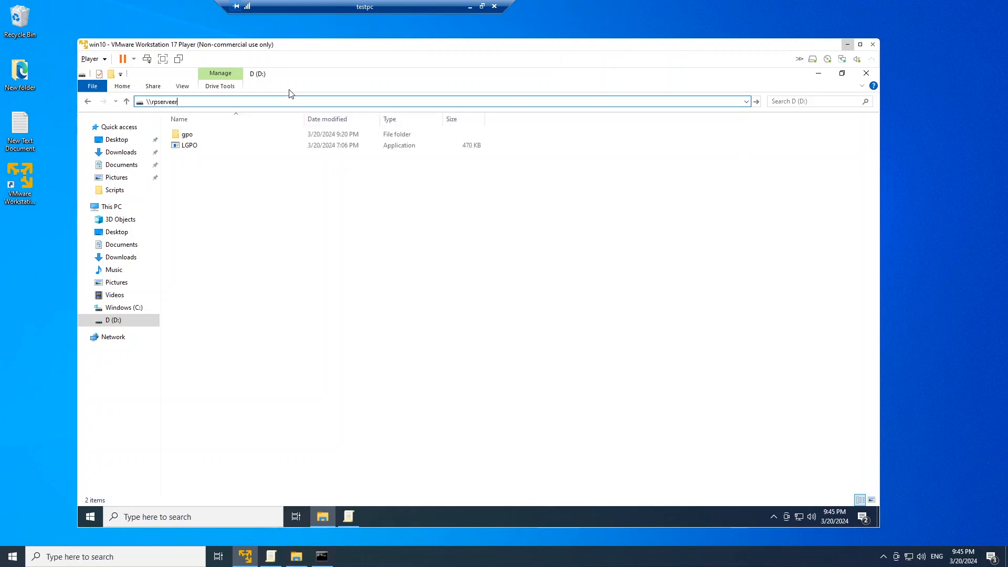
key(BackSpace)
key(BackSpace)
text(r)
key(Return)
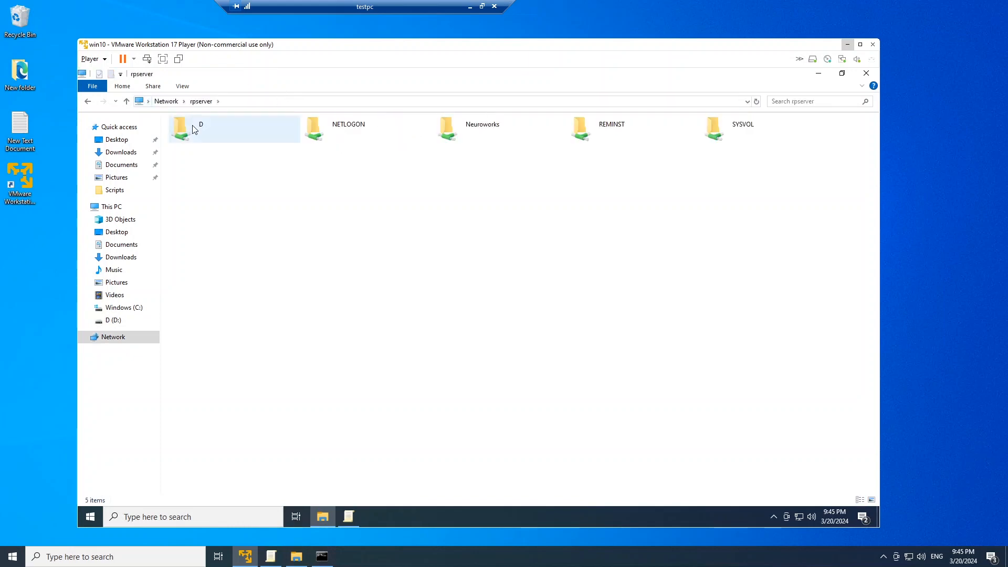
Examine the files in D\DeploymentShare\Scripts on the server from the virtual machine, and minimize File Explorer
click(194, 129)
double_click(194, 129)
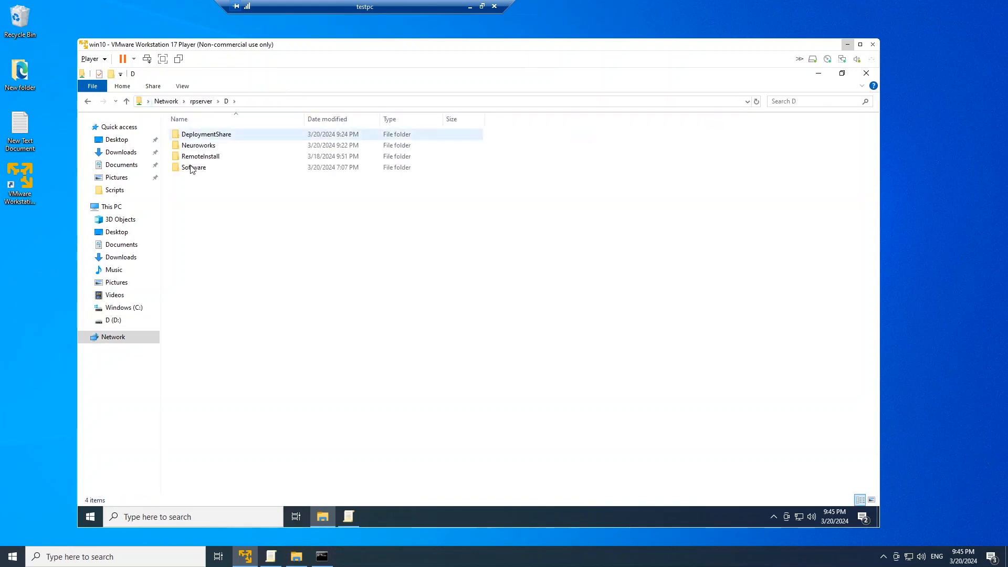
click(203, 135)
double_click(203, 135)
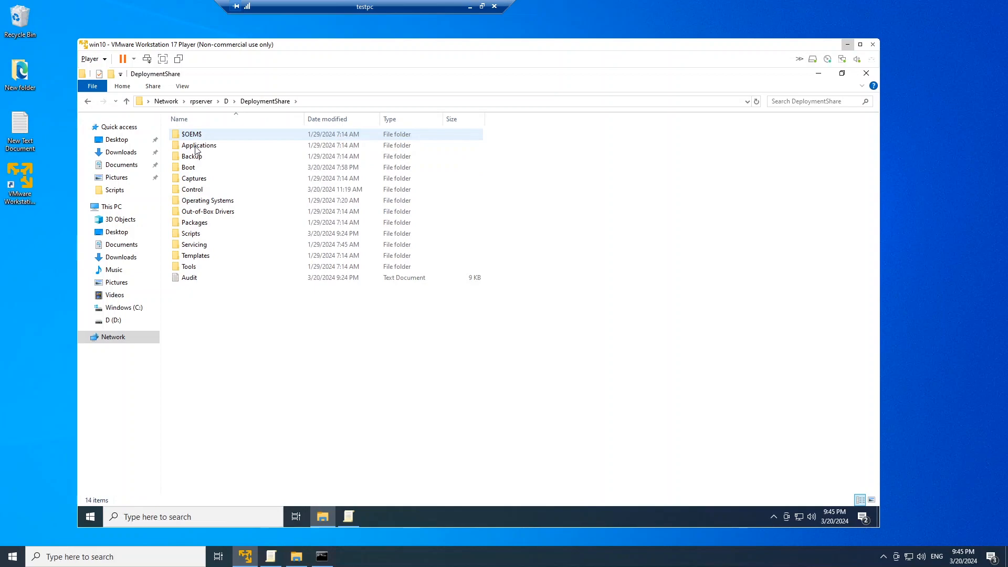
double_click(195, 235)
scroll(212, 215, down, 3)
scroll(212, 214, up, 3)
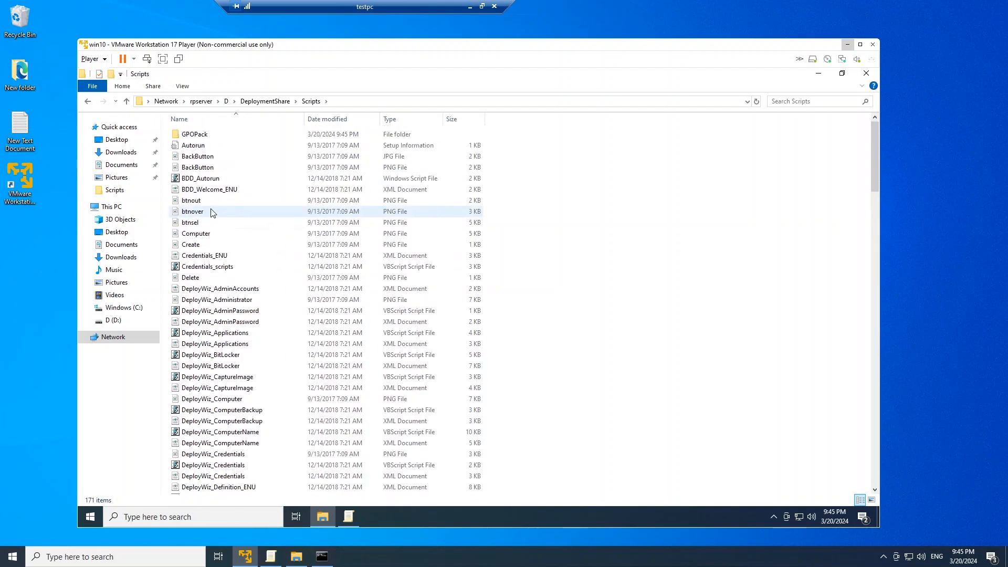
scroll(213, 213, down, 3)
scroll(212, 212, down, 6)
scroll(212, 212, up, 6)
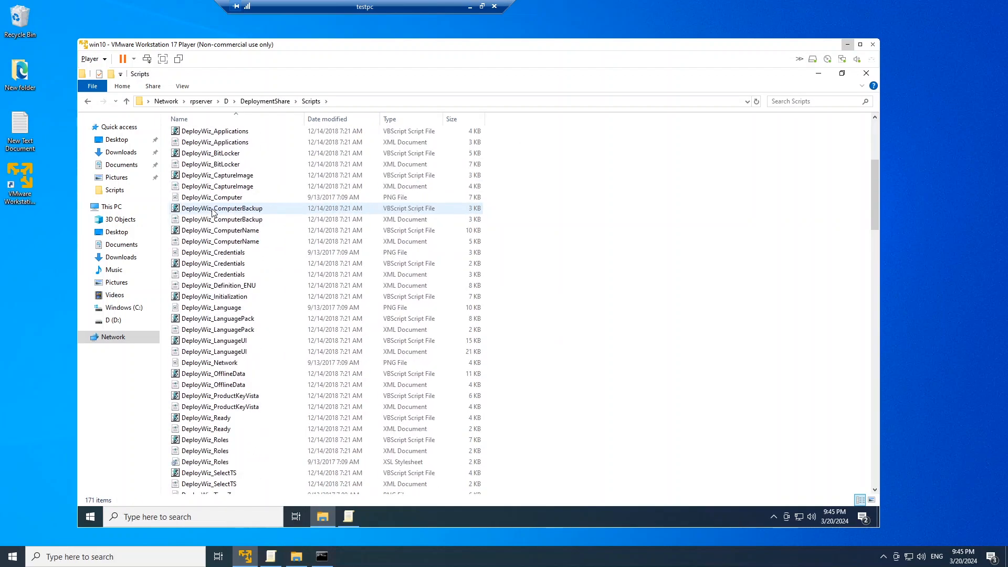
click(818, 74)
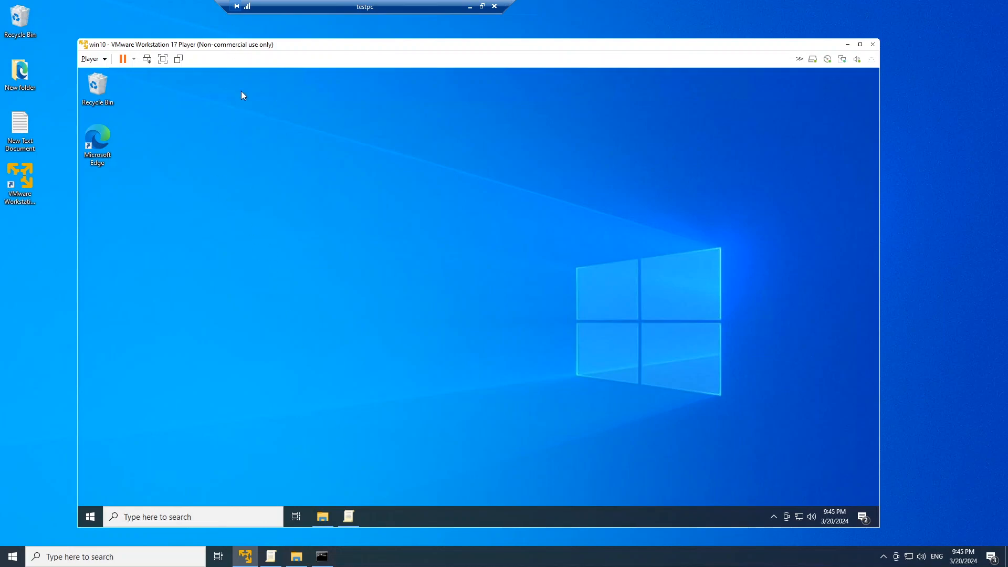
Check the App Privacy policy states in the virtual machine's Local Group Policy Editor, and close the editor
click(352, 517)
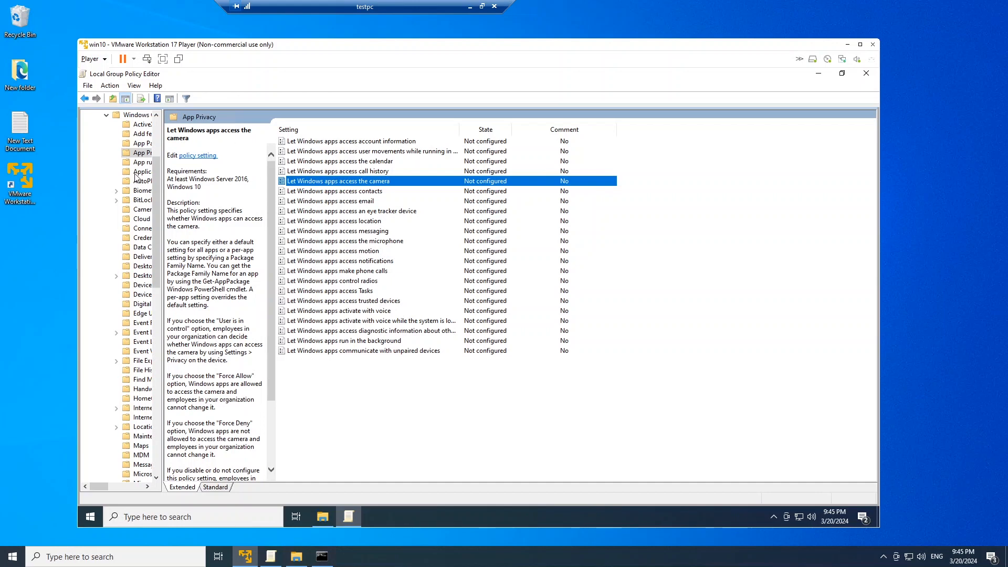
click(136, 154)
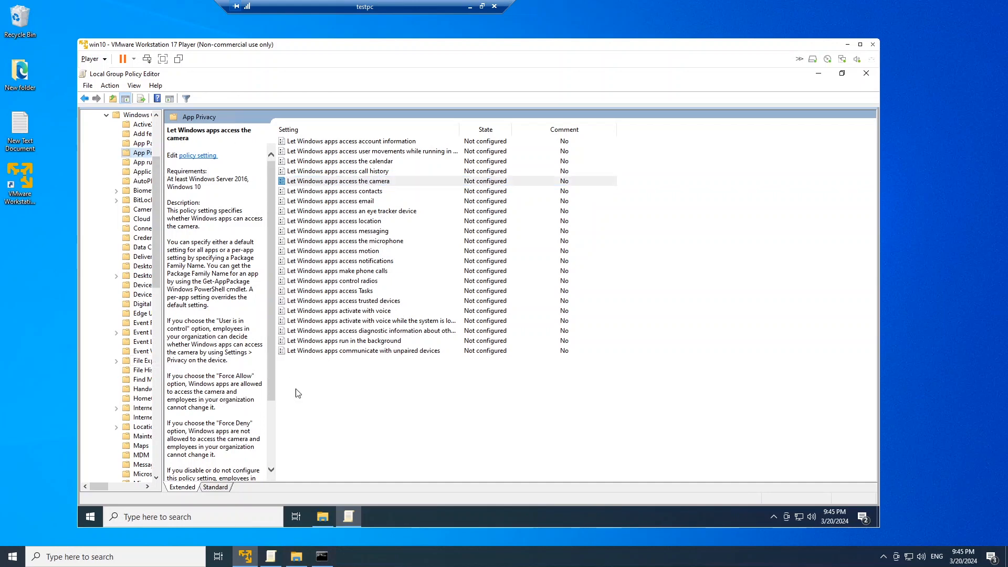
click(867, 73)
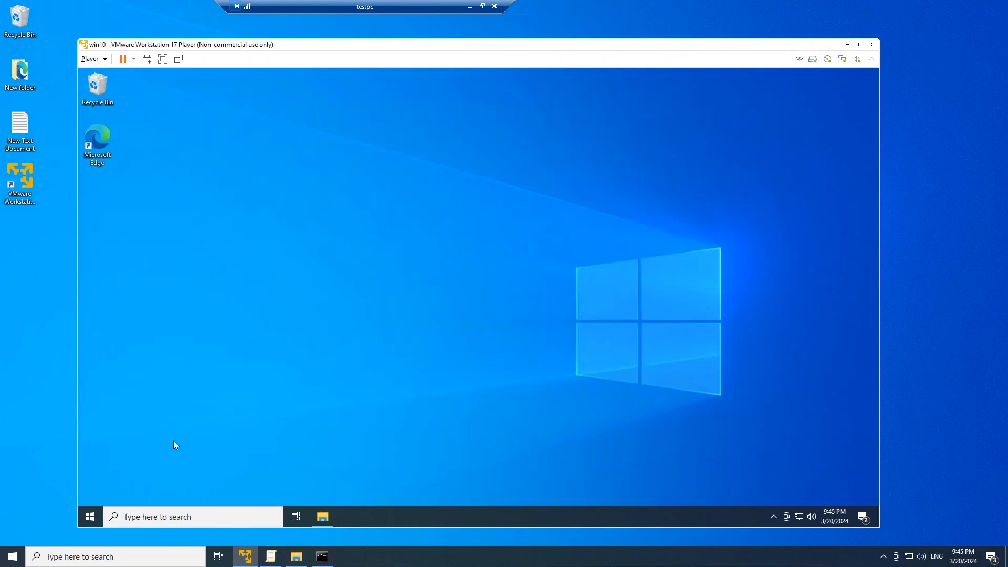
click(93, 511)
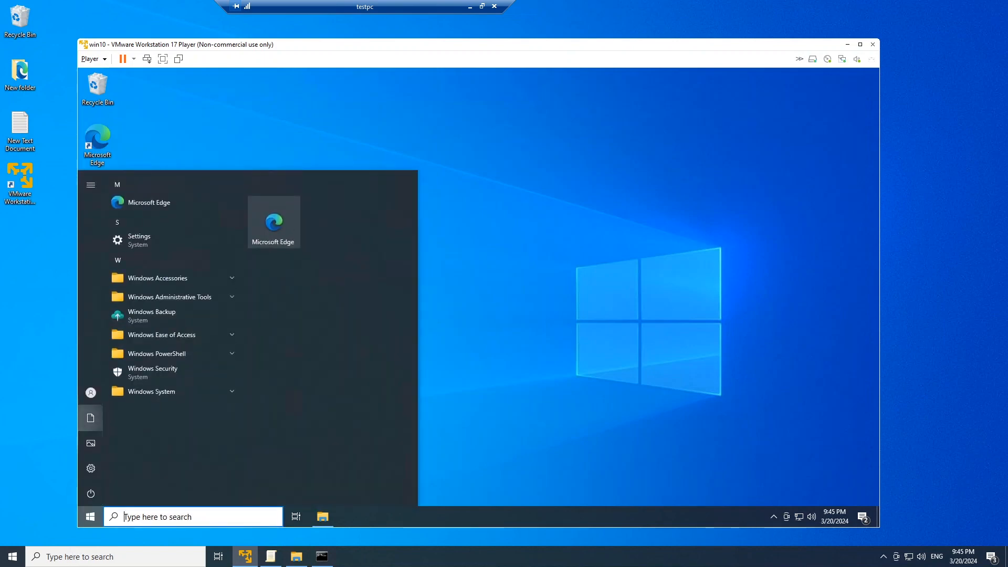
mouse_move(90, 418)
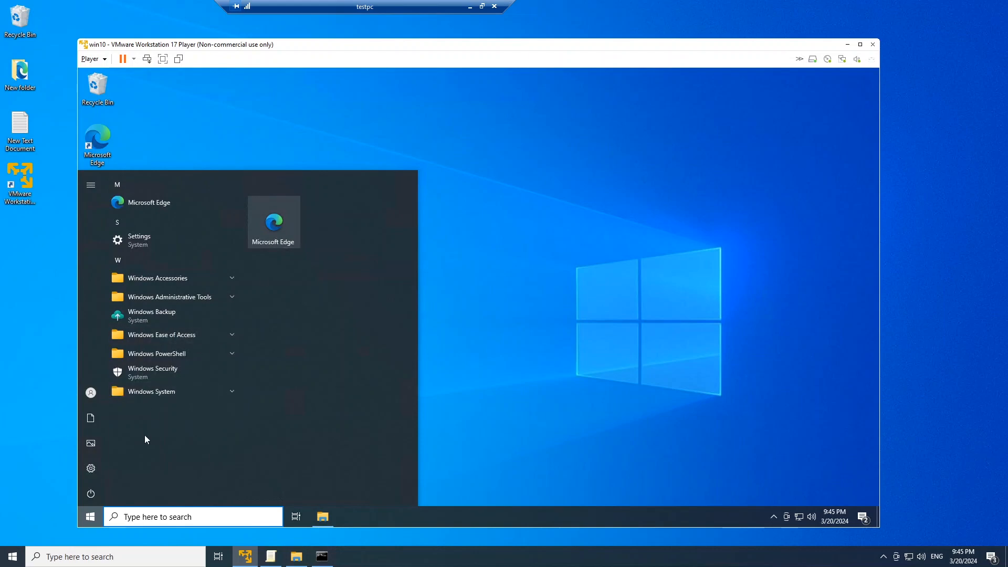
click(85, 513)
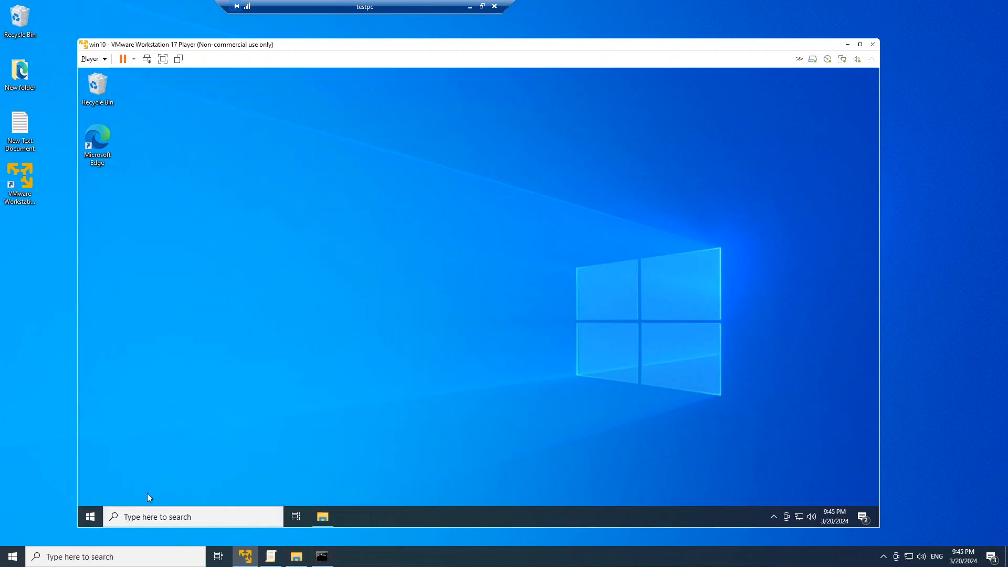
Open the Local Group Policy Editor (gpedit.msc) in the win10 virtual machine
click(90, 517)
text(gpedit)
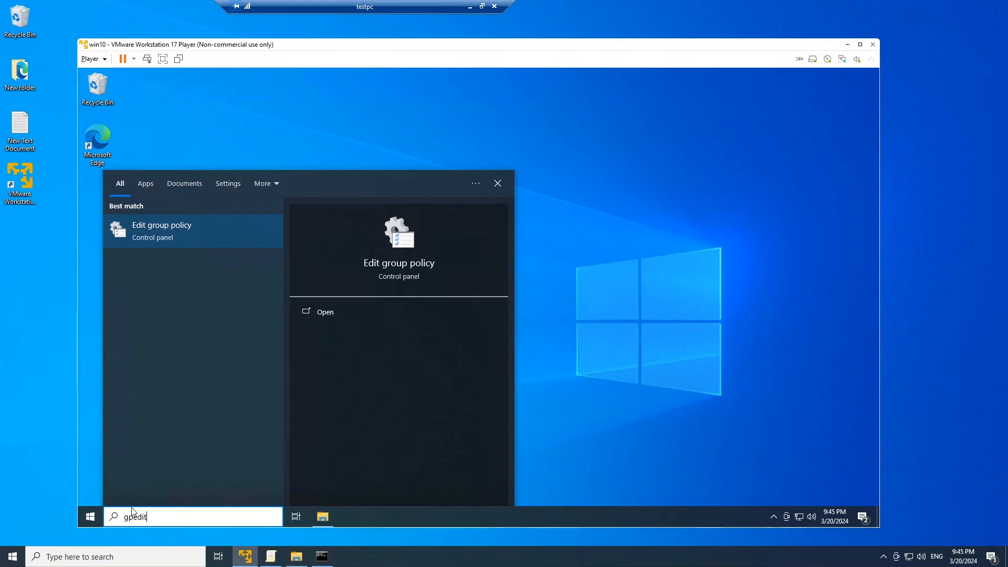
text(.msc)
key(Return)
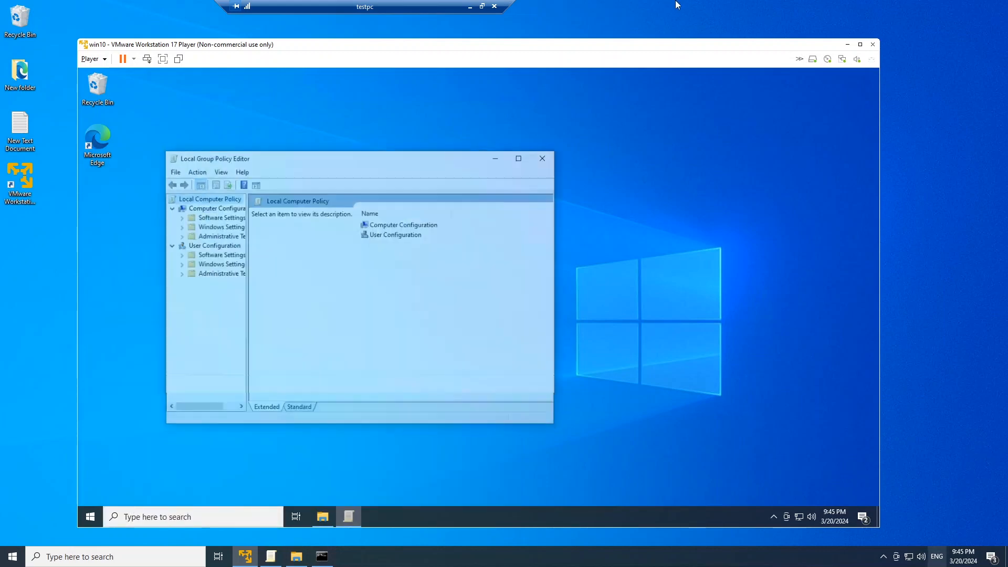
Check the App Privacy policy states under the computer's Administrative Templates, Windows Components, with the editor maximized, and minimize the editor
click(204, 237)
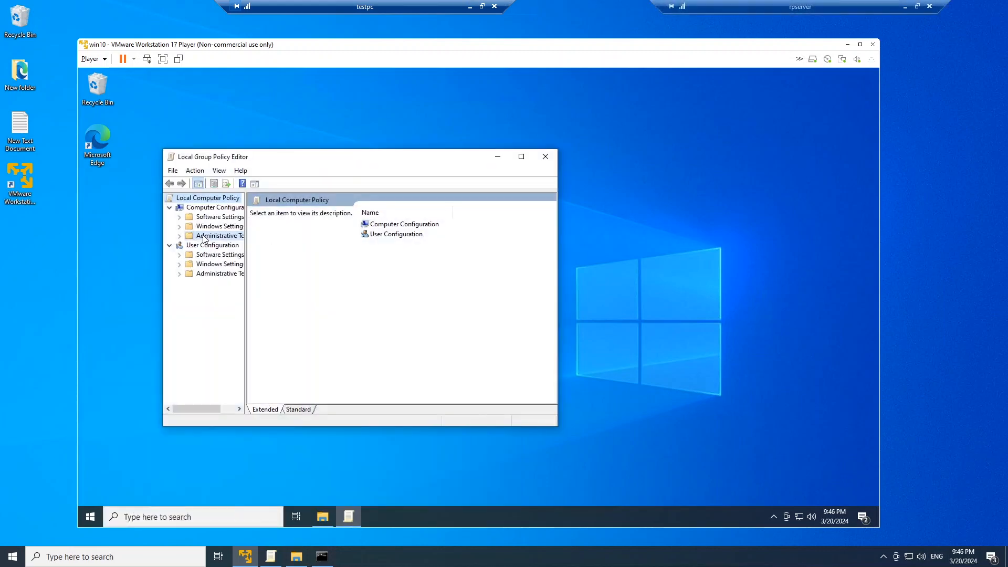
click(179, 237)
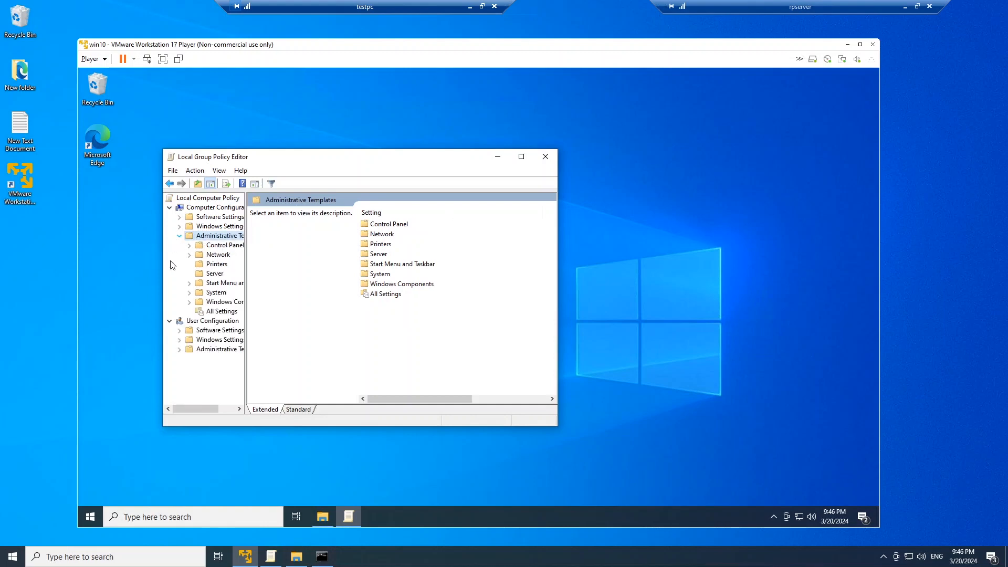
click(213, 303)
click(189, 303)
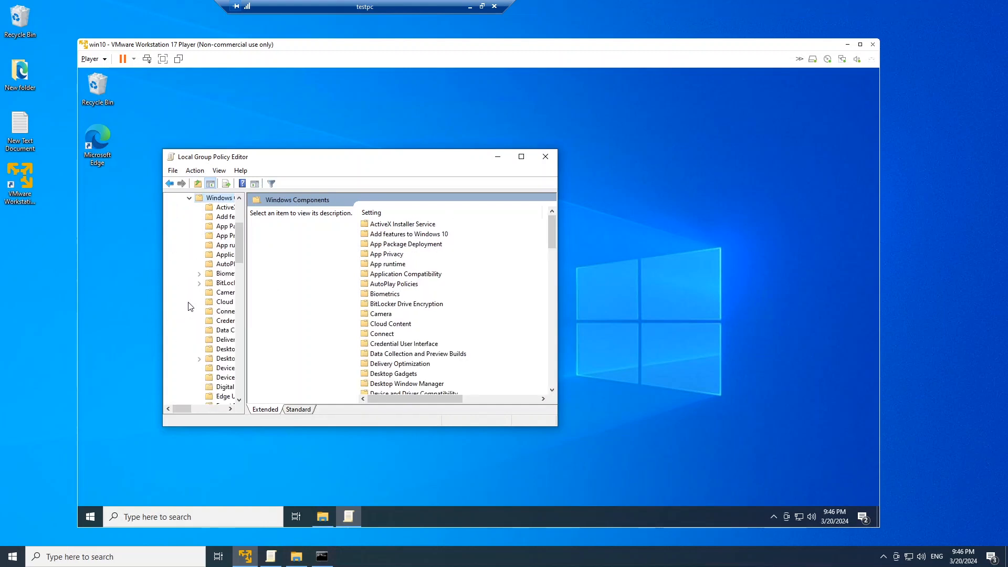
click(224, 235)
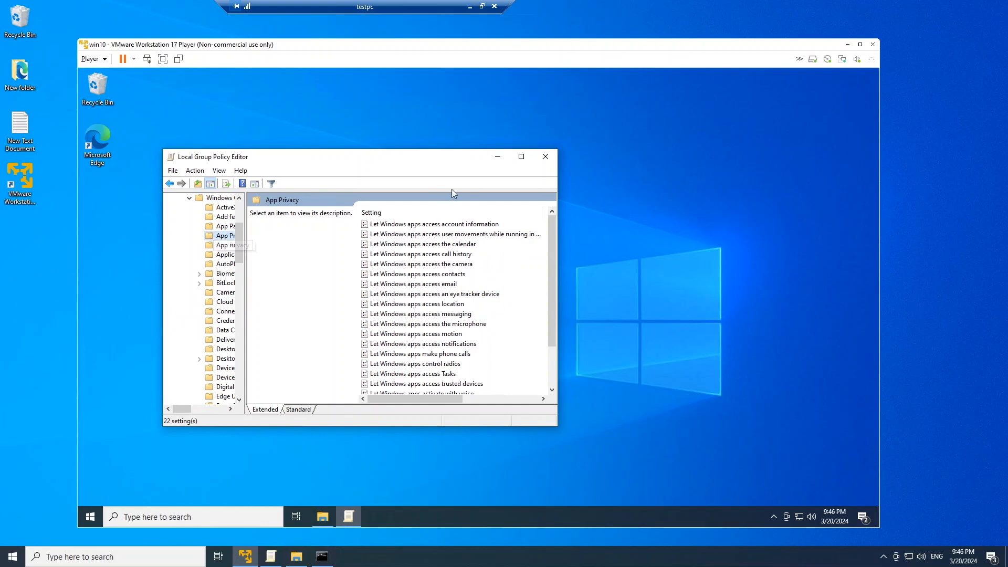
click(521, 157)
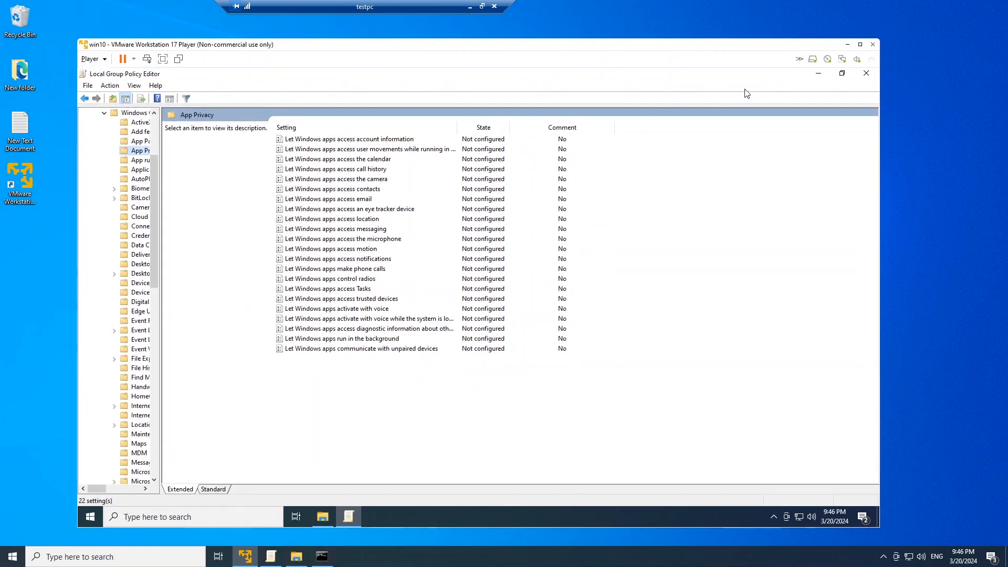
click(817, 75)
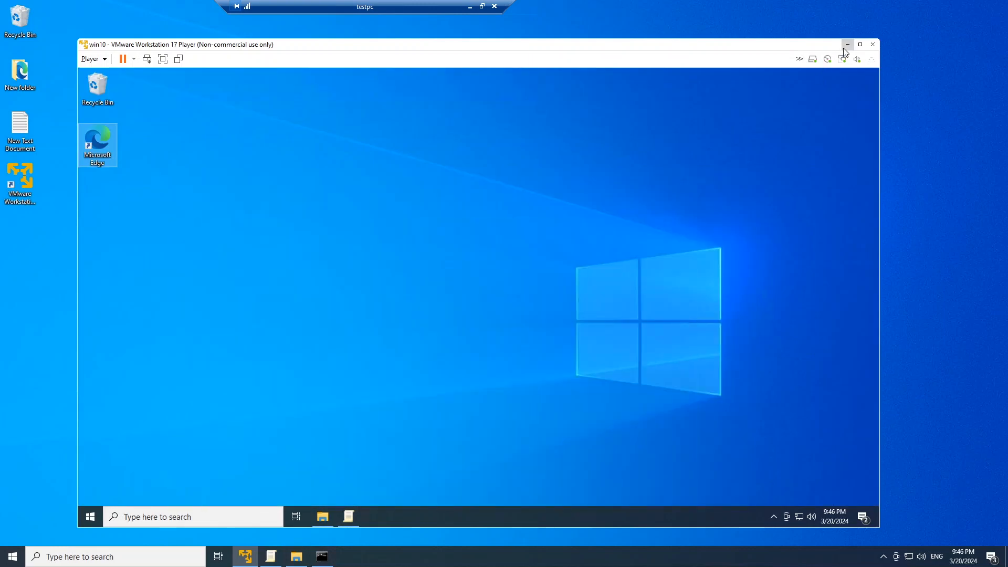
Minimize the testpc remote session, switch to the server's Deployment Workbench showing Task Sequences, and maximize its window
click(471, 6)
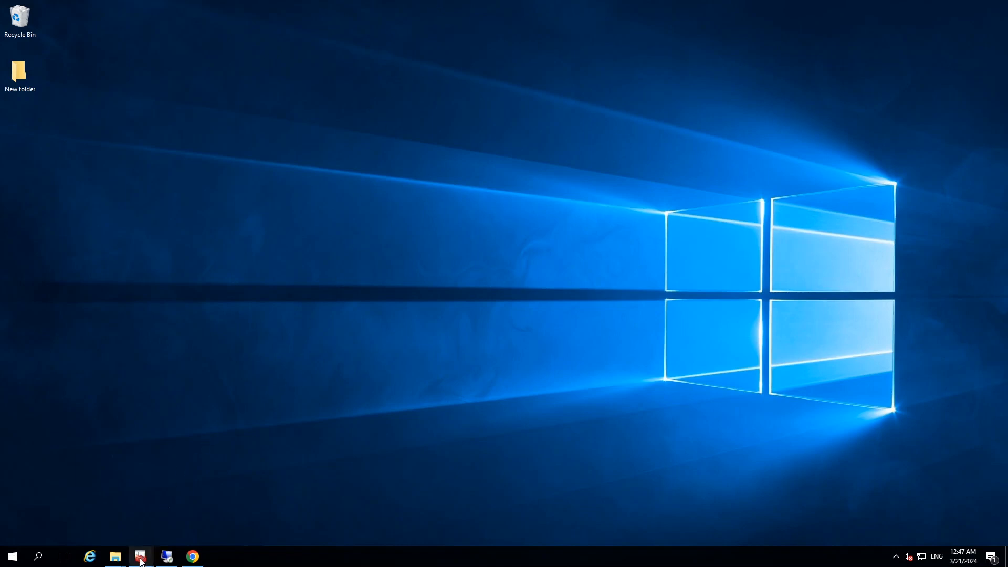
mouse_move(140, 561)
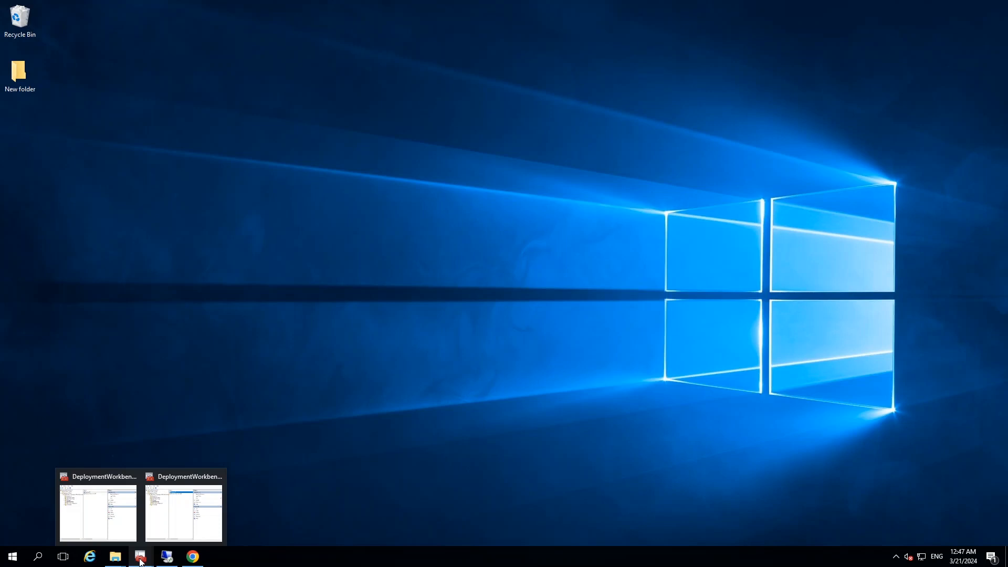
click(163, 531)
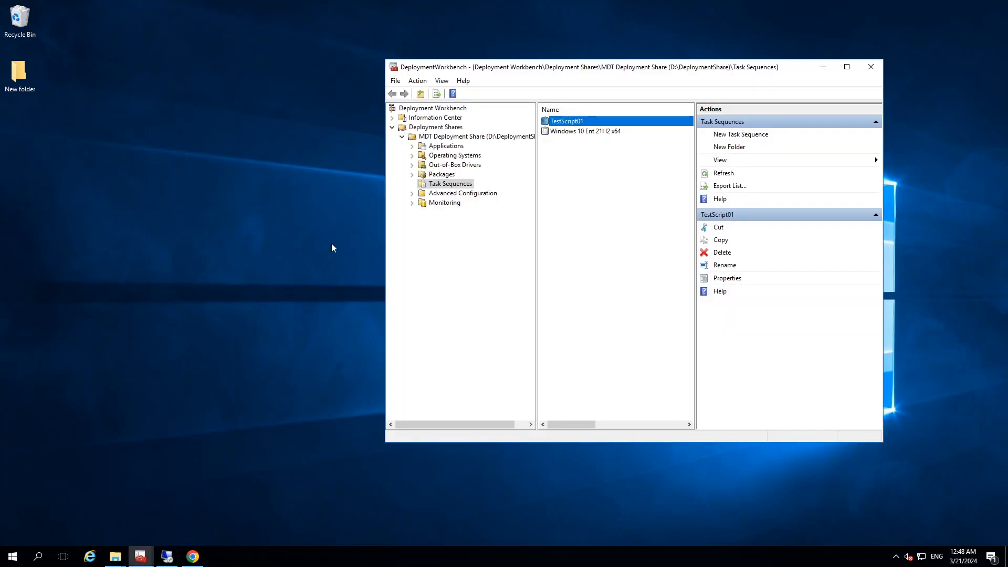
drag(555, 68, 432, 80)
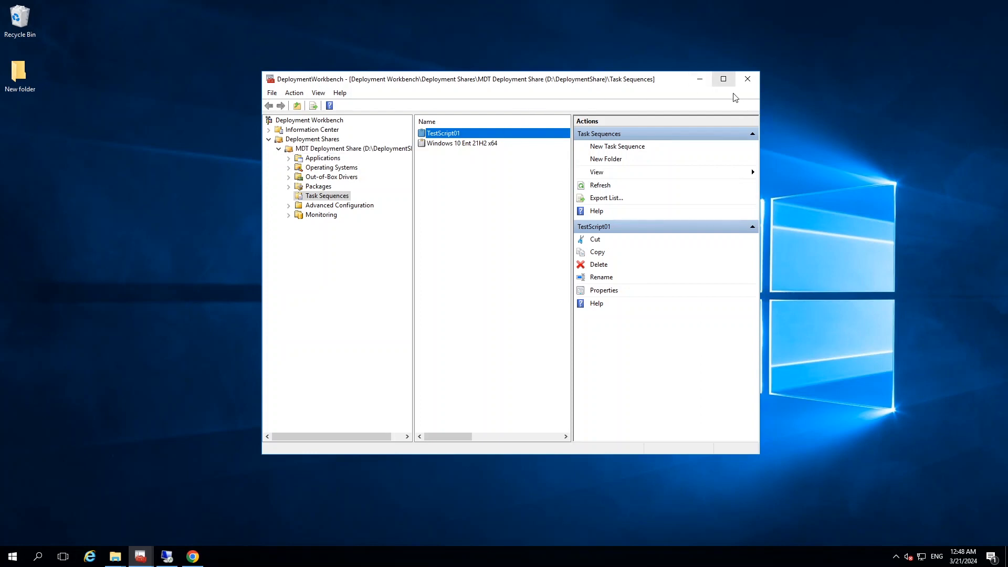
click(723, 79)
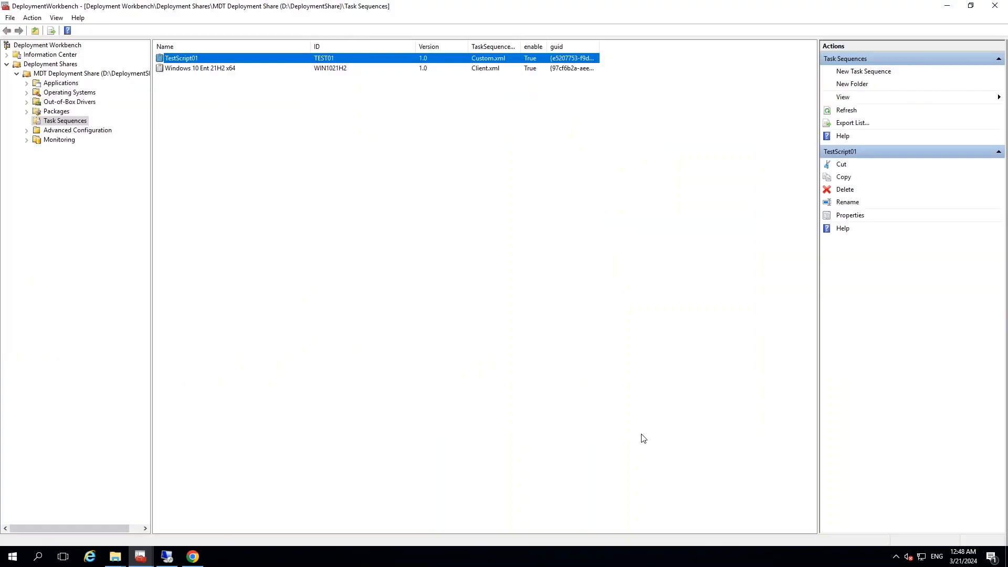
Open the TestScript01 task sequence's properties and examine the command lines of its xcopy and Lgpo steps
right_click(176, 61)
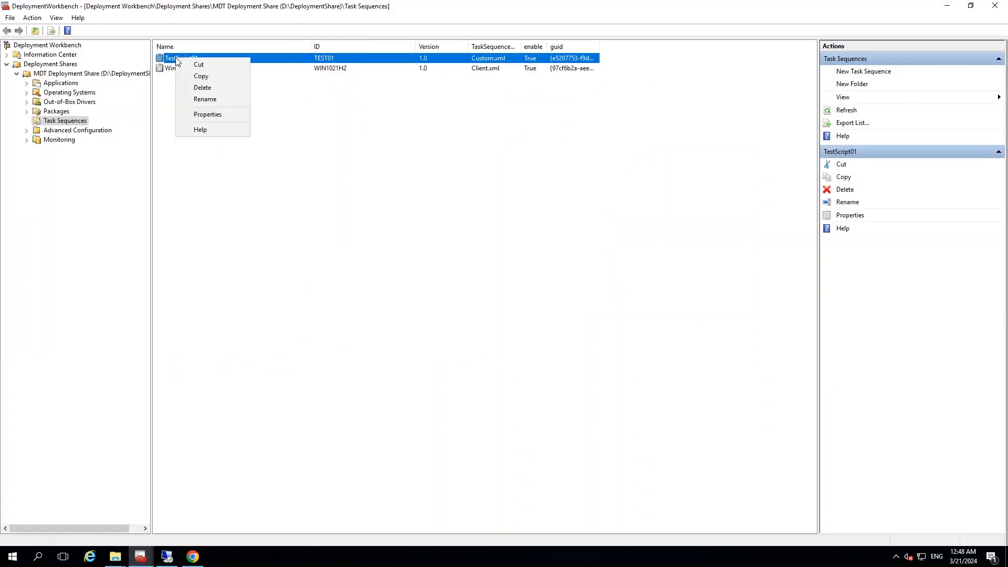
click(210, 114)
drag(599, 89, 347, 132)
click(326, 131)
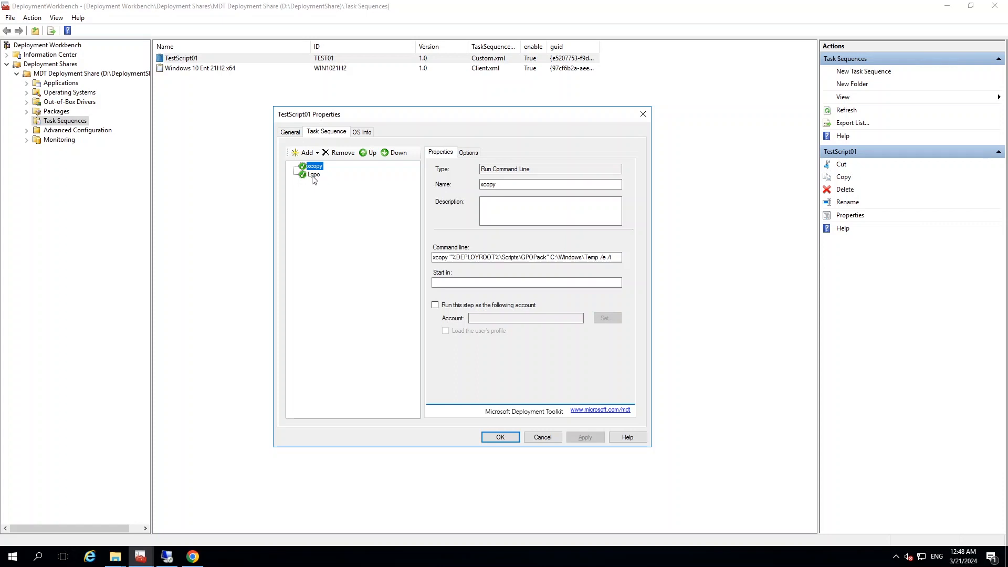
click(313, 176)
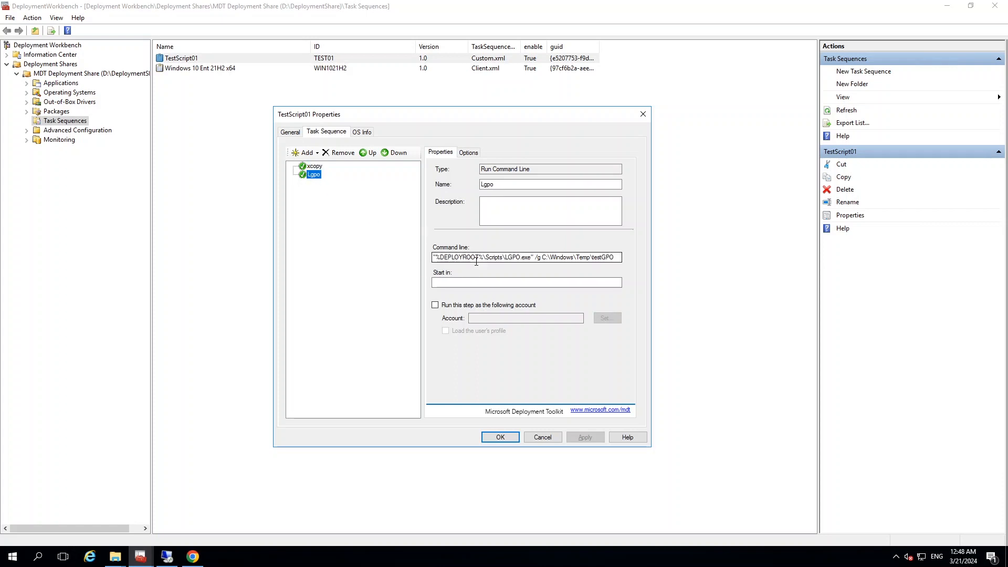
click(315, 166)
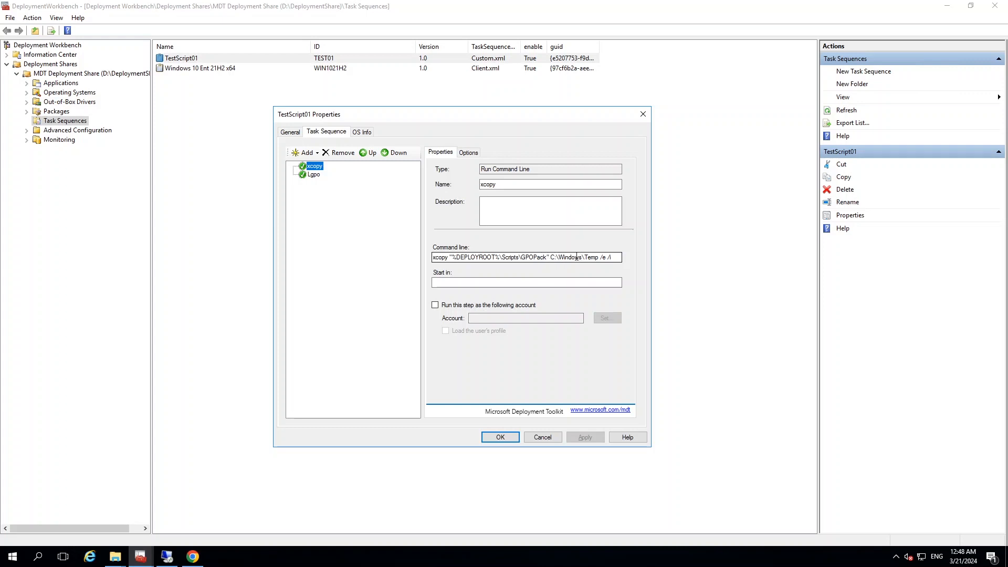
Inspect the GPOPack folder in D:\DeploymentShare\Scripts beside the xcopy command line, and minimize File Explorer
click(115, 556)
click(79, 522)
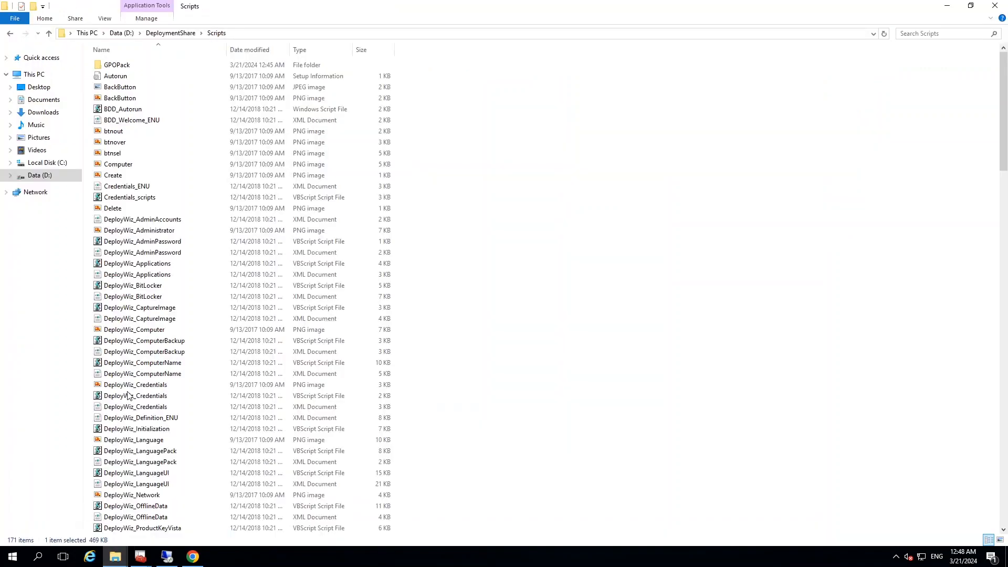
click(970, 8)
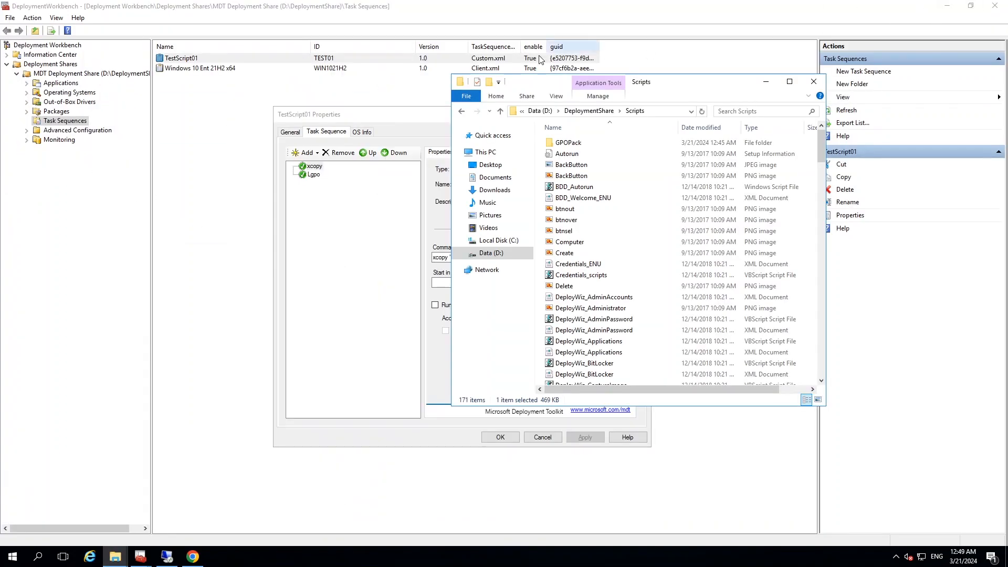
drag(680, 88, 777, 131)
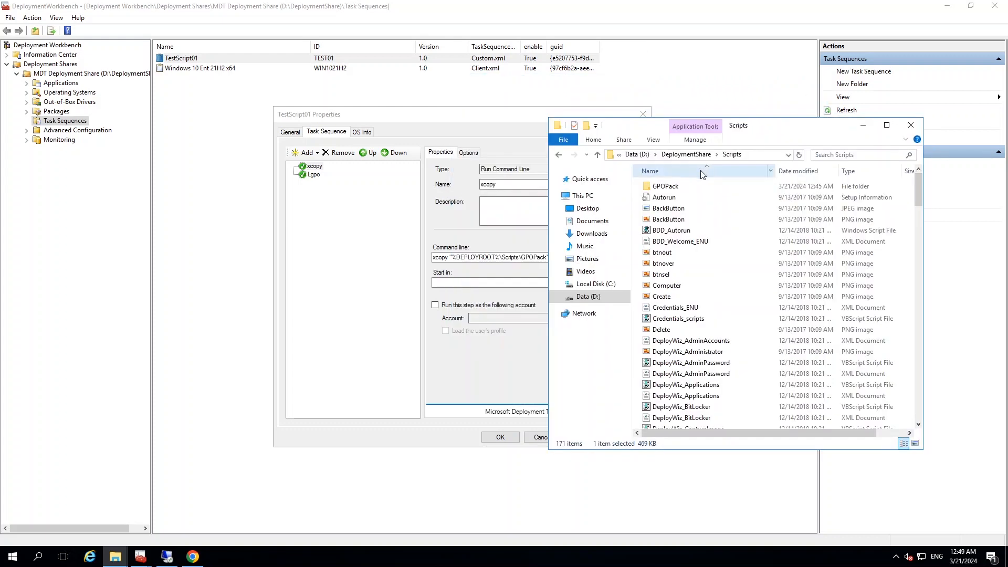
double_click(675, 188)
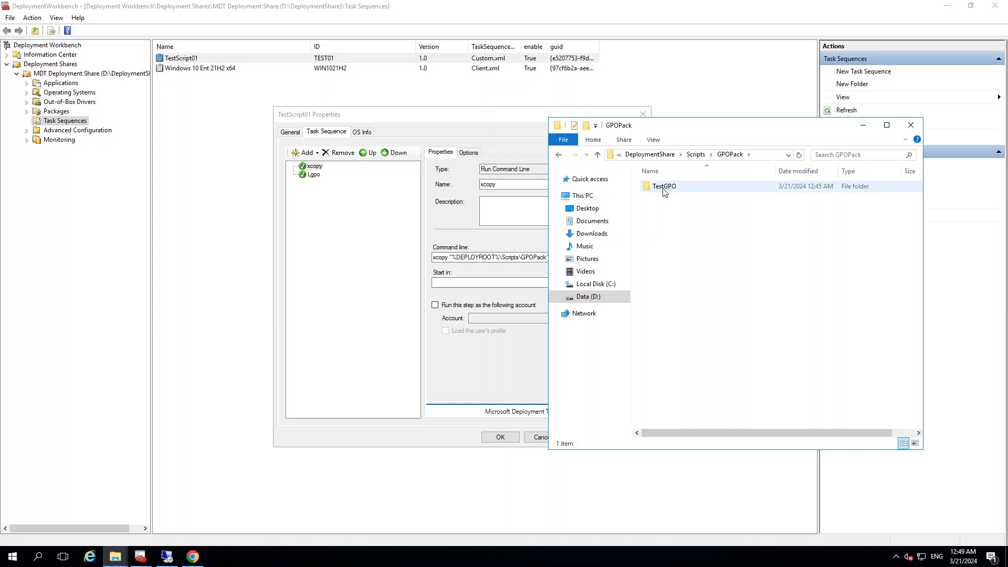
drag(759, 130, 780, 129)
click(886, 129)
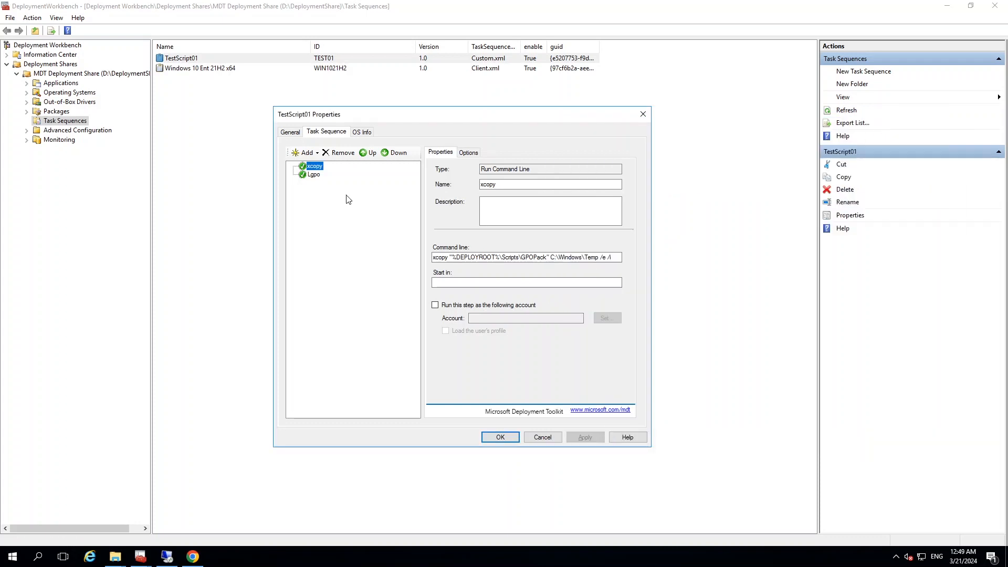
Show the Lgpo step's command line and locate the LGPO application in the DeploymentShare Scripts folder
click(314, 174)
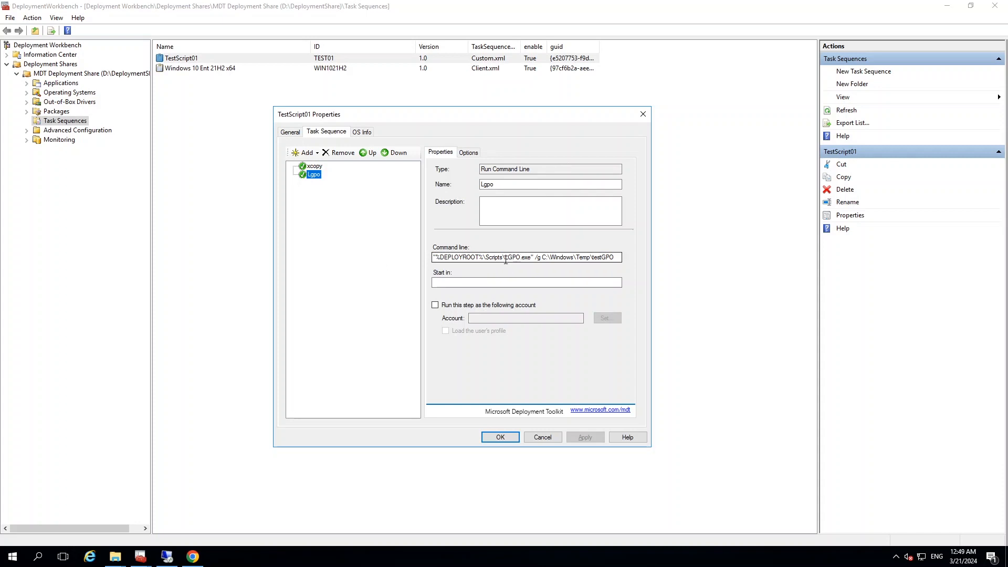
click(115, 556)
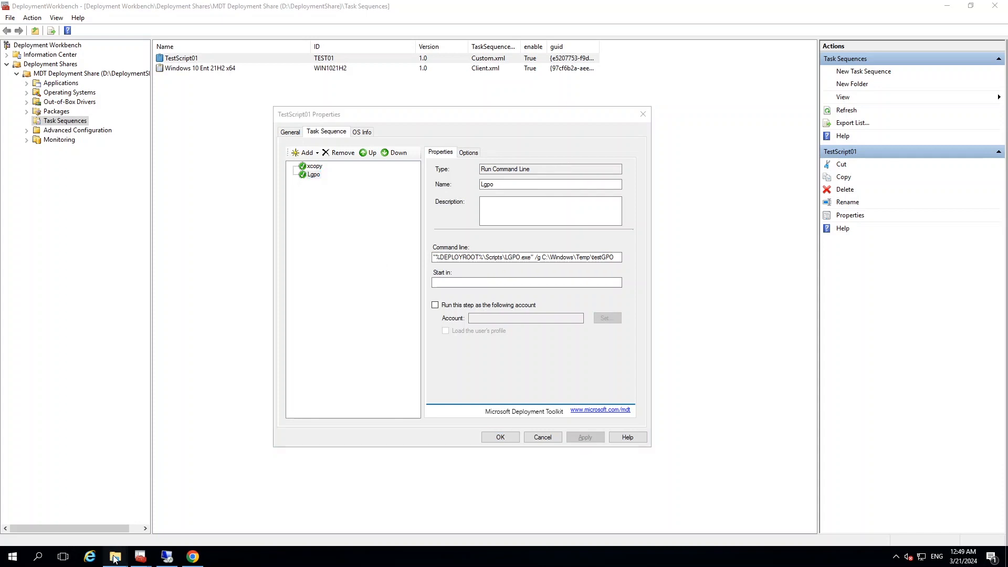
click(77, 531)
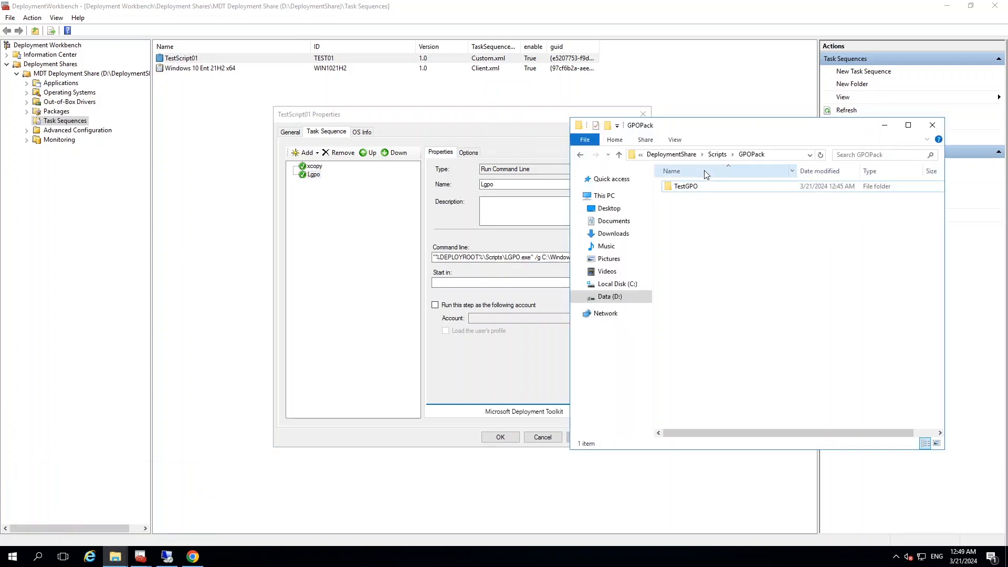
click(718, 154)
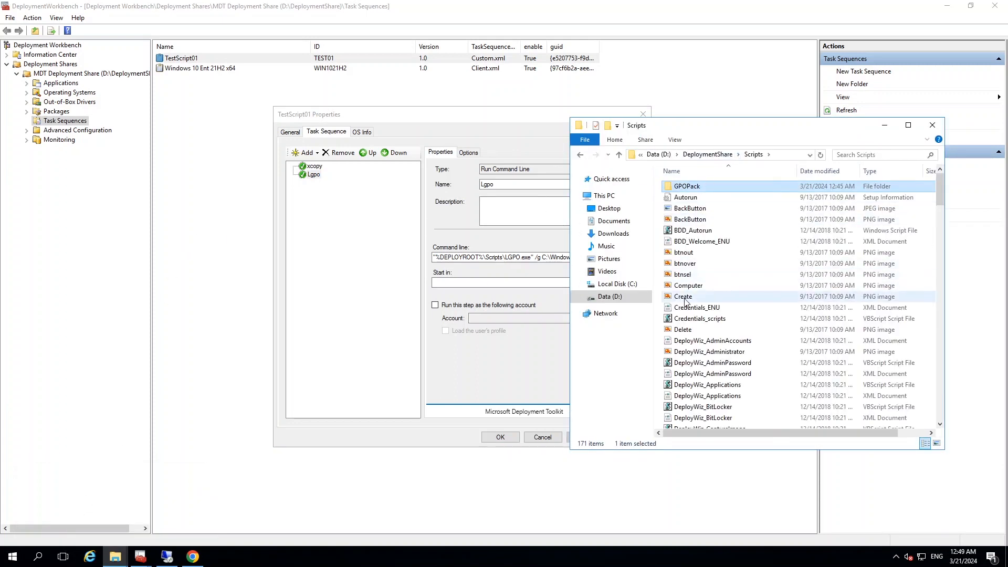
click(689, 275)
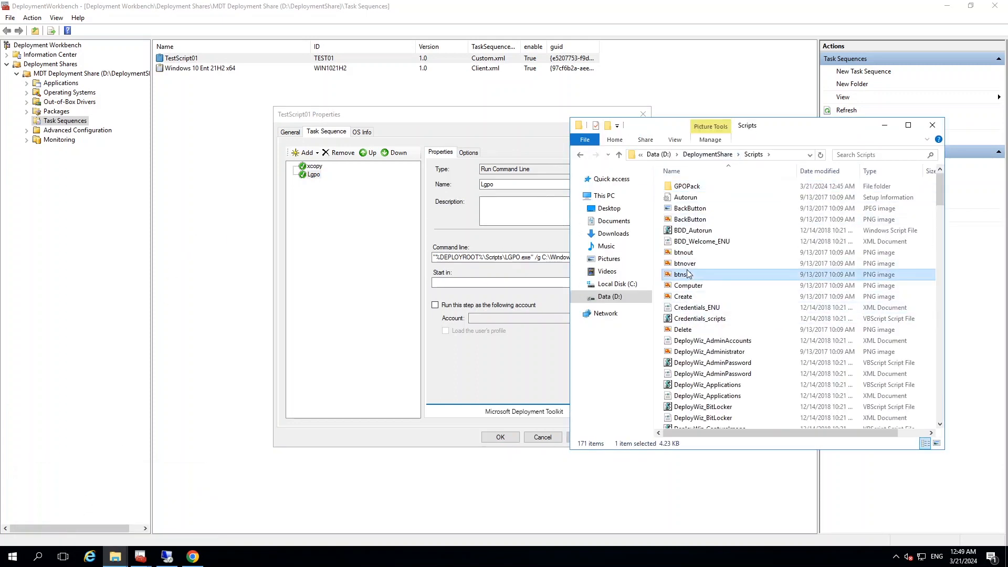
scroll(689, 275, down, 20)
click(683, 183)
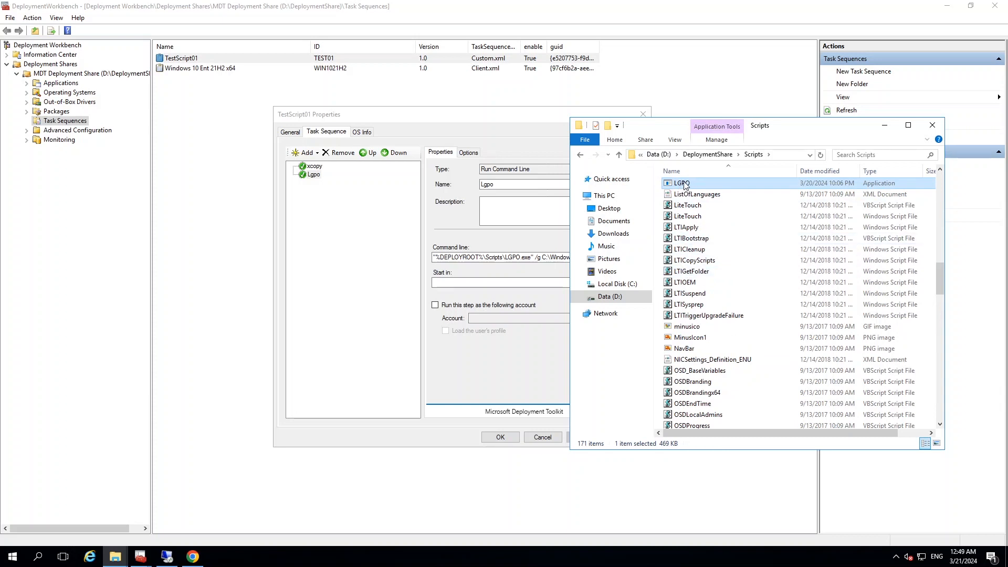
Compare the testGPO and C:\Windows\Temp paths in the Lgpo and xcopy command lines, and close the TestScript01 properties
click(509, 262)
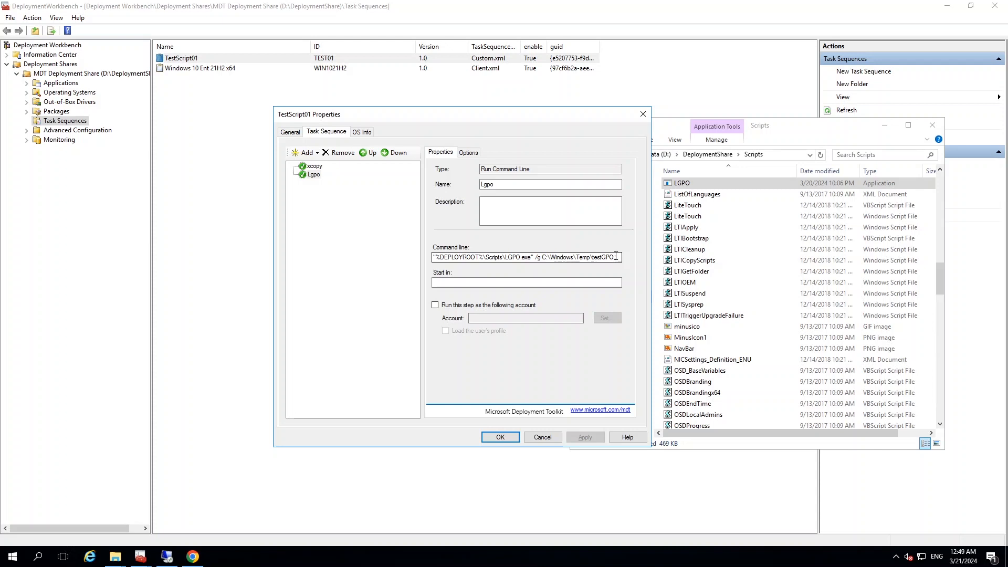
drag(615, 257, 593, 257)
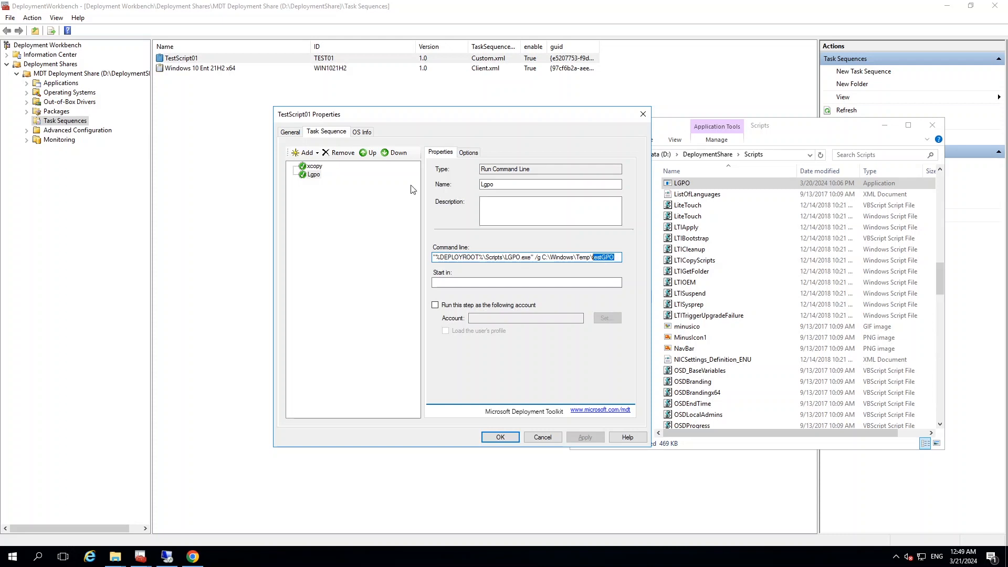
click(318, 167)
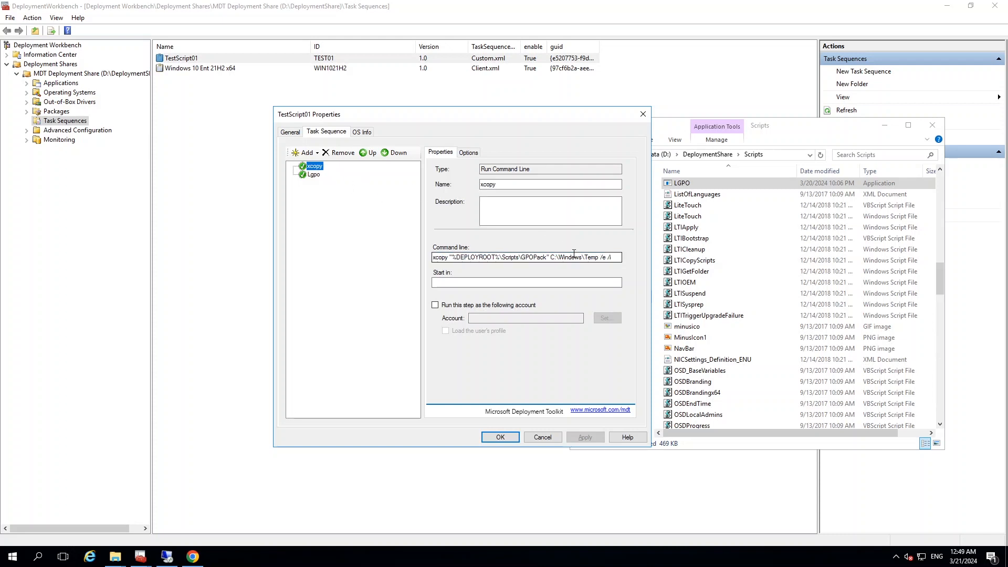
drag(584, 258, 598, 257)
click(313, 175)
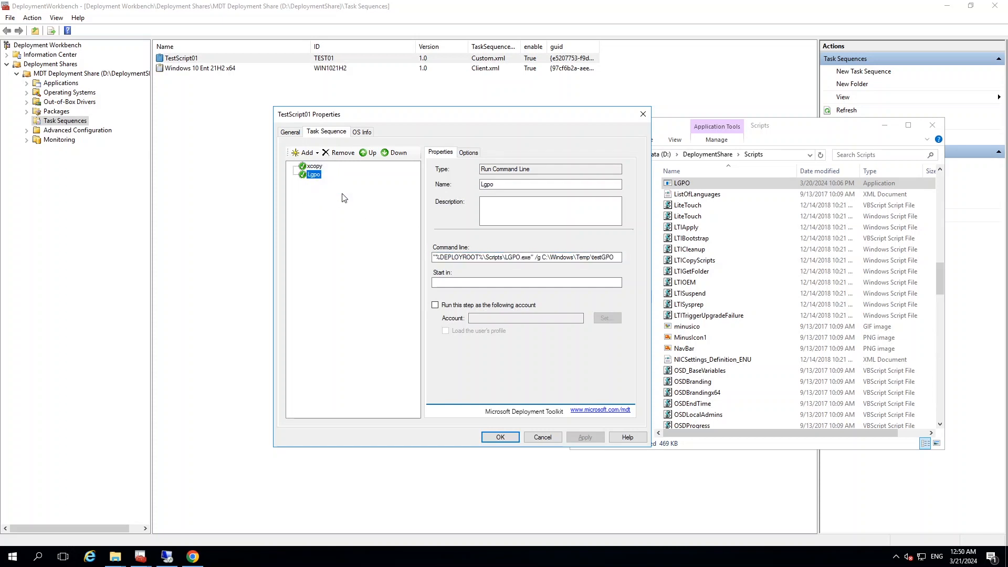
click(587, 257)
drag(586, 257, 580, 257)
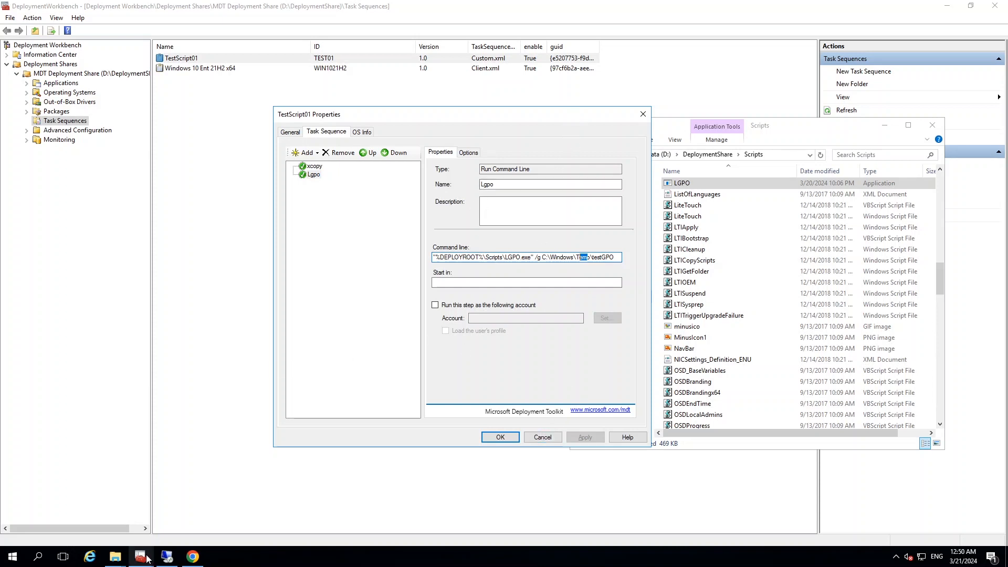
click(502, 440)
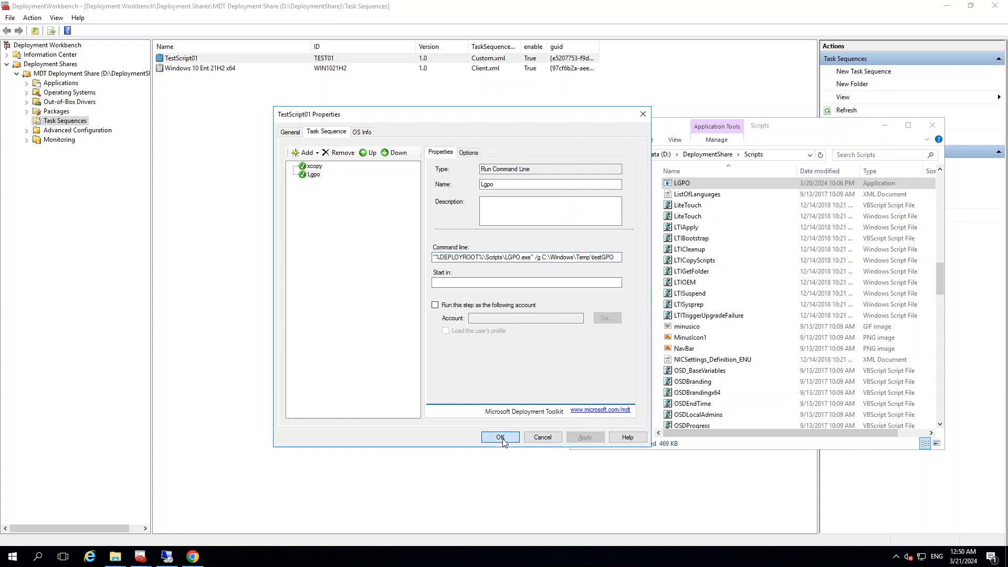
mouse_move(139, 558)
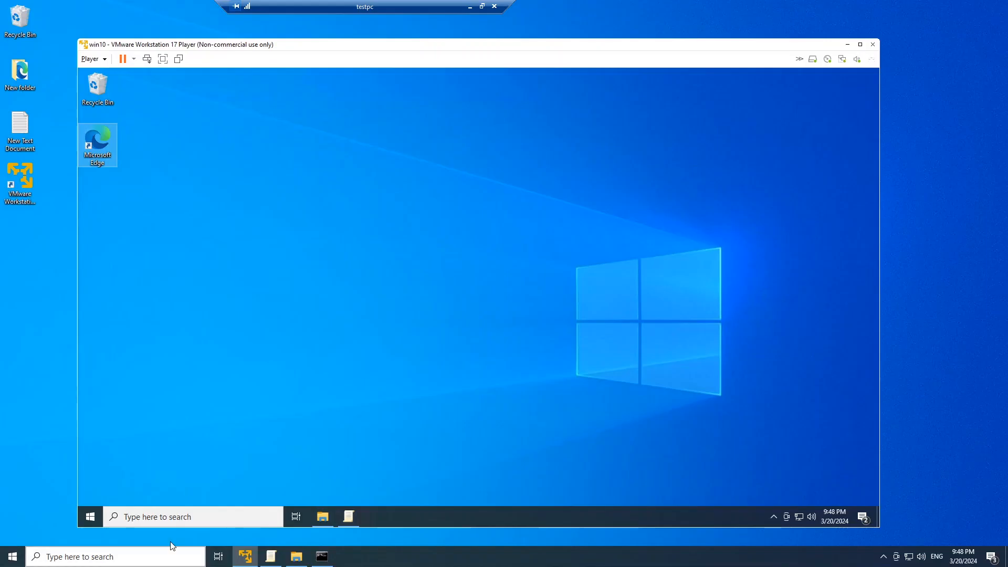
Open Command Prompt as administrator inside the win10 virtual machine and place its window near the middle of the VM's desktop
mouse_move(322, 520)
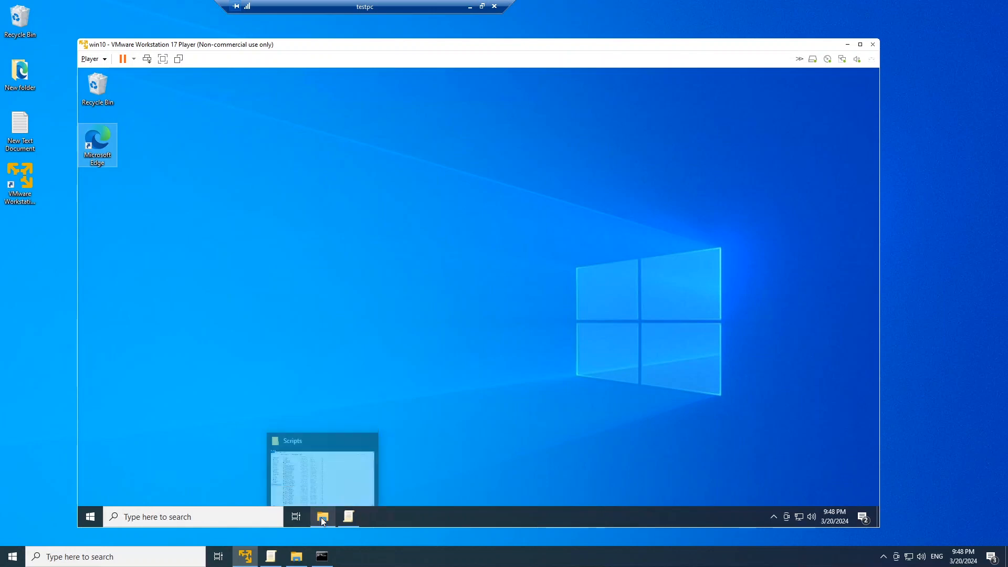
right_click(84, 517)
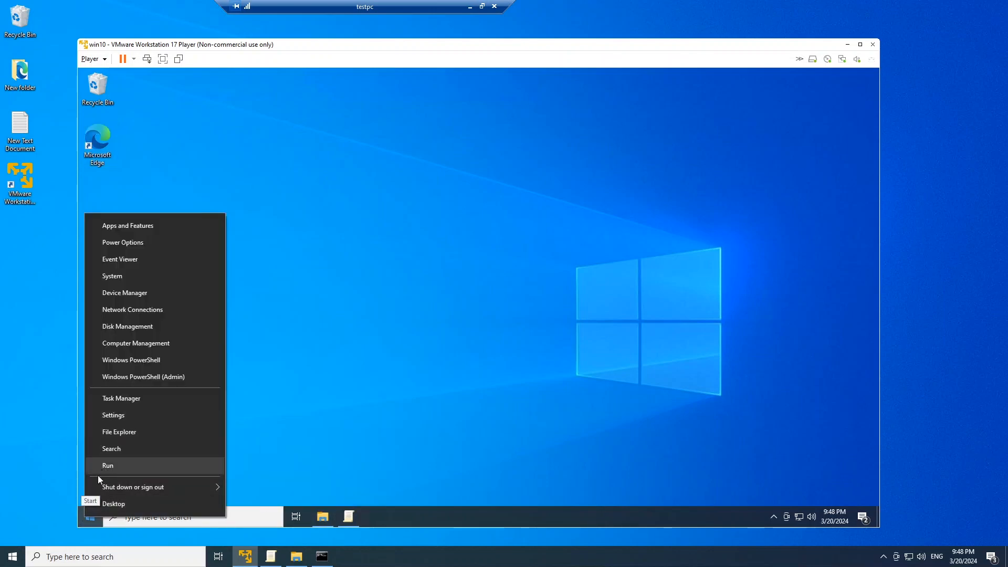
click(89, 523)
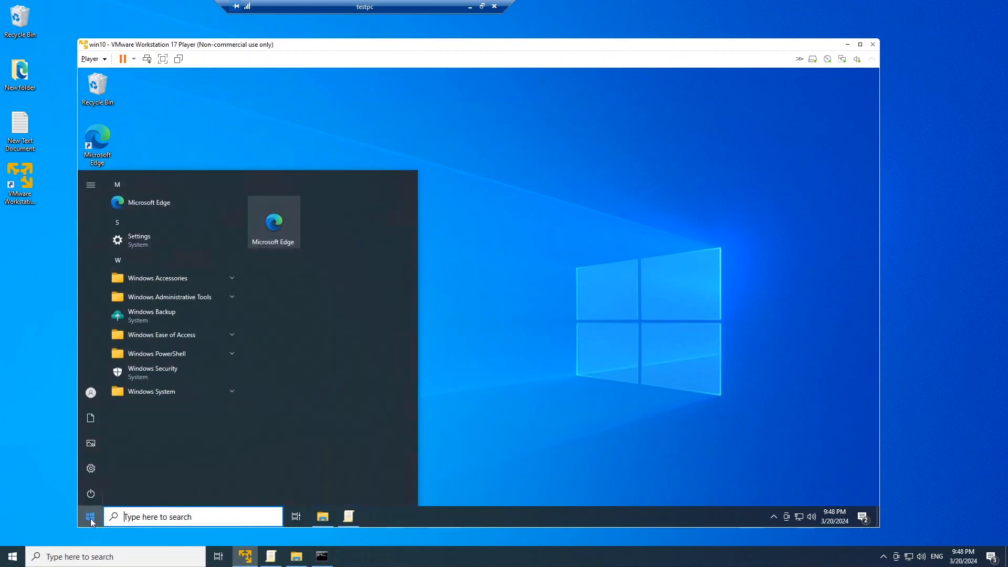
text(cmd)
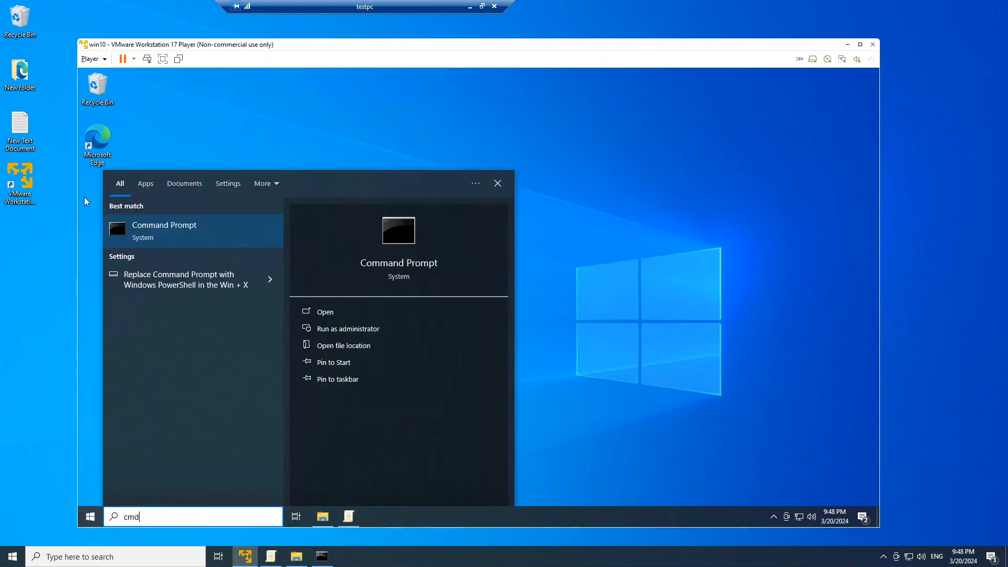
right_click(166, 232)
click(197, 241)
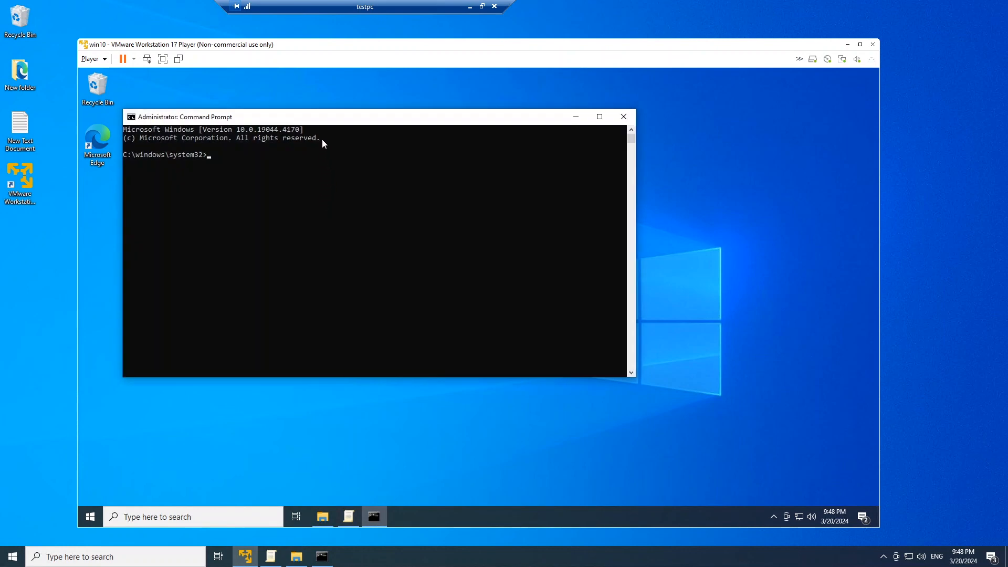
drag(340, 122, 413, 160)
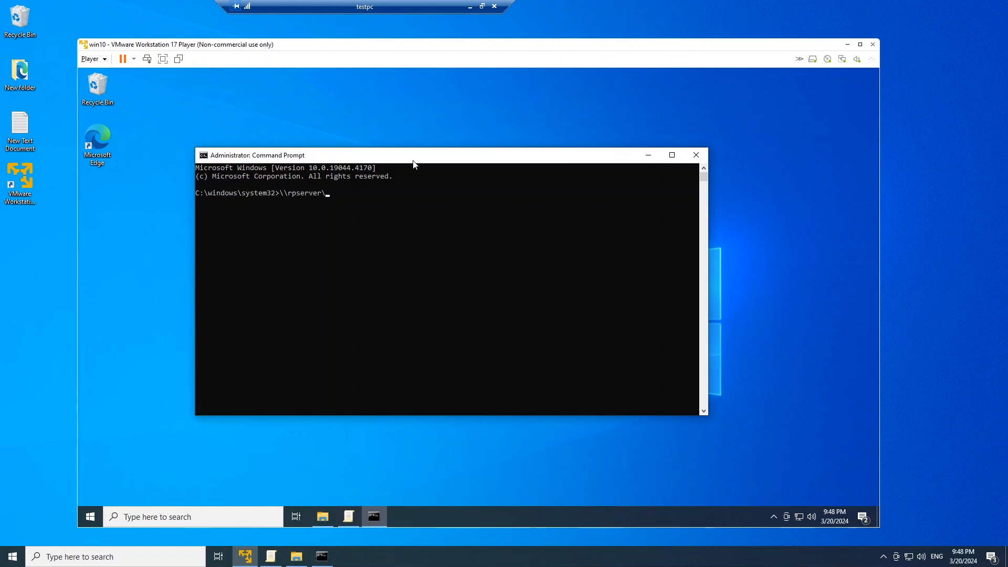
Run \\rpserver\deploymentshare$\scripts\litetouch.vbs from the virtual machine's elevated Command Prompt
text(deploymentshare$\scripts\li)
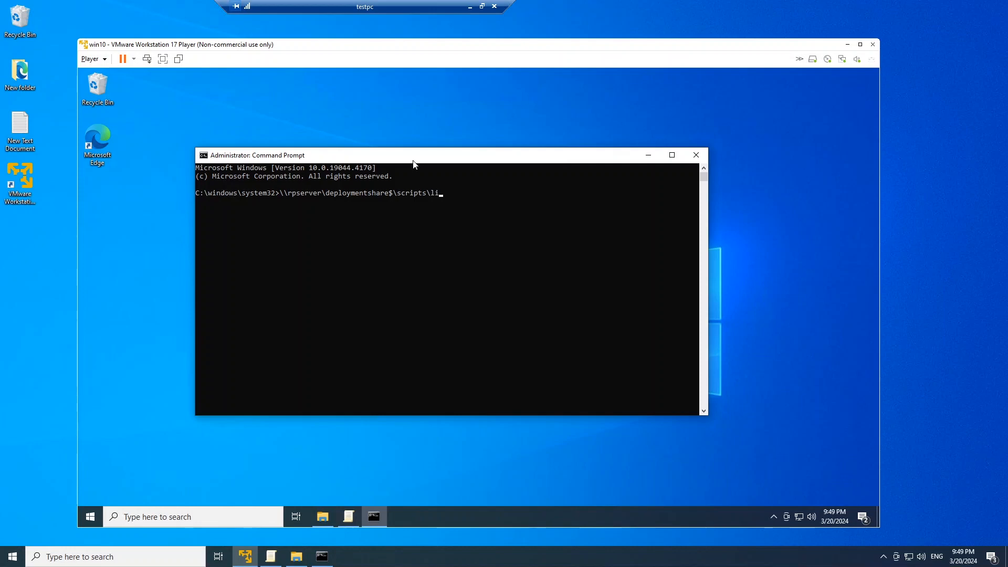
text(tetouch.vbs)
key(Return)
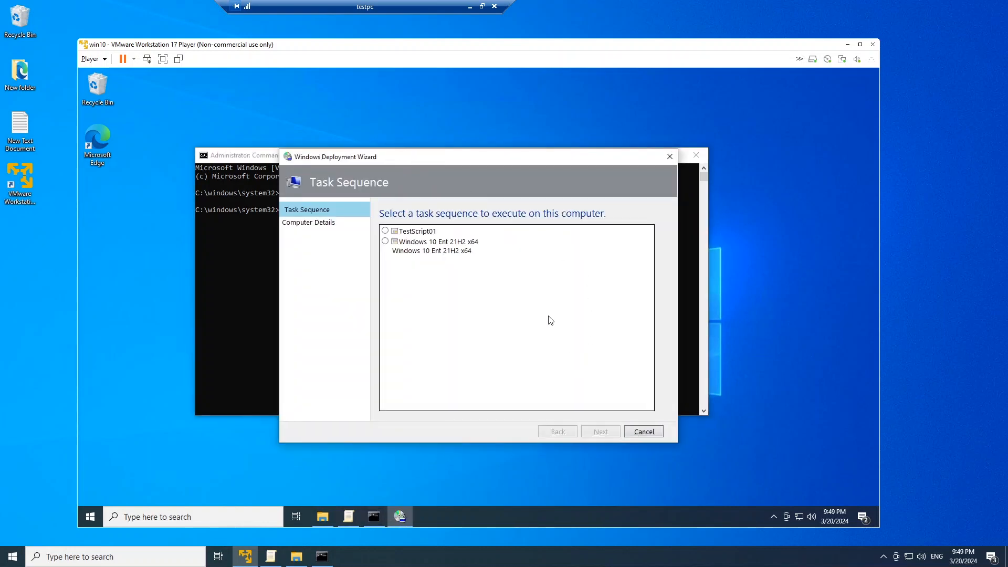
Choose TestScript01 in the Windows Deployment Wizard, checking it against the task sequences in rpserver's Deployment Workbench, and run it
click(386, 231)
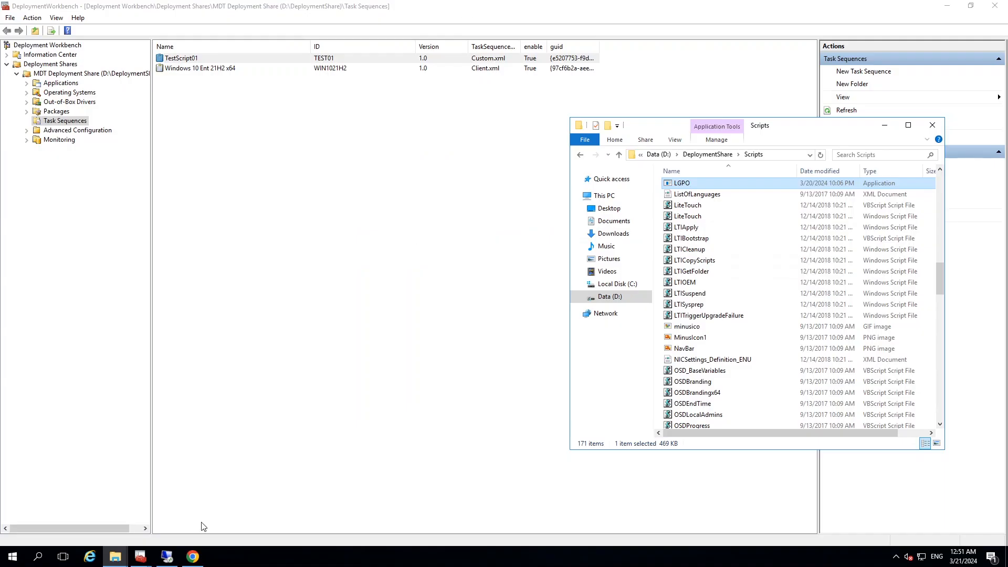
mouse_move(142, 558)
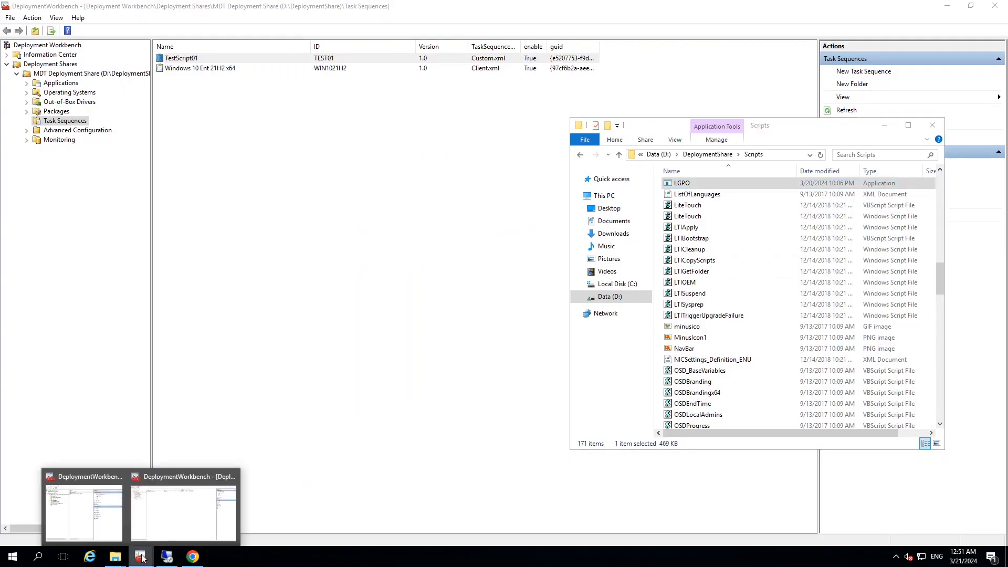
click(189, 527)
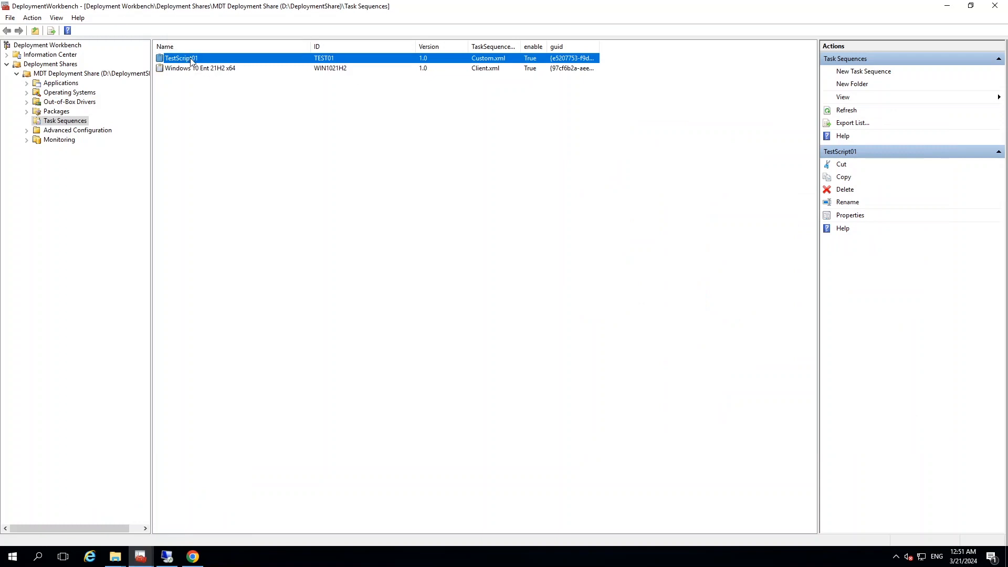
click(947, 6)
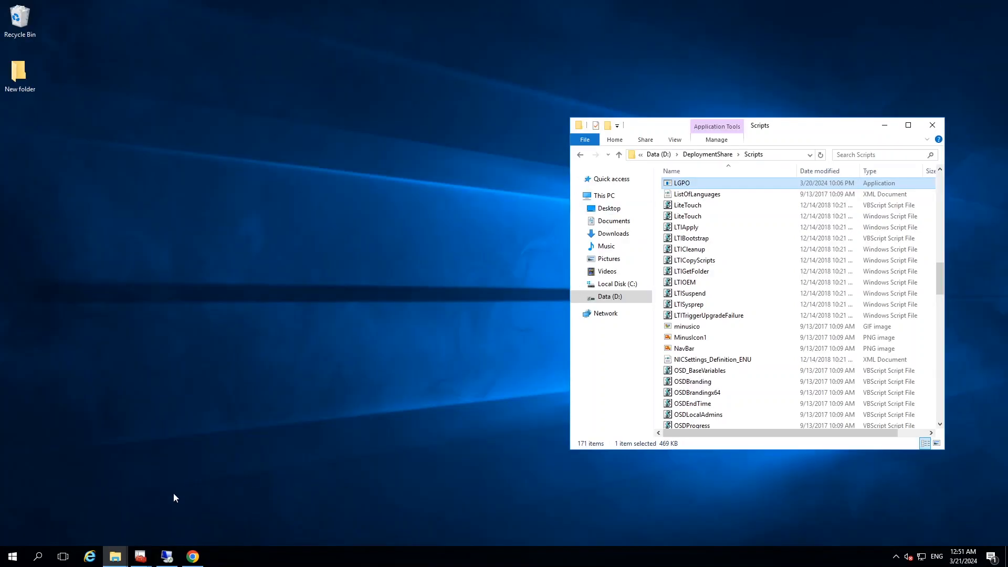
click(167, 557)
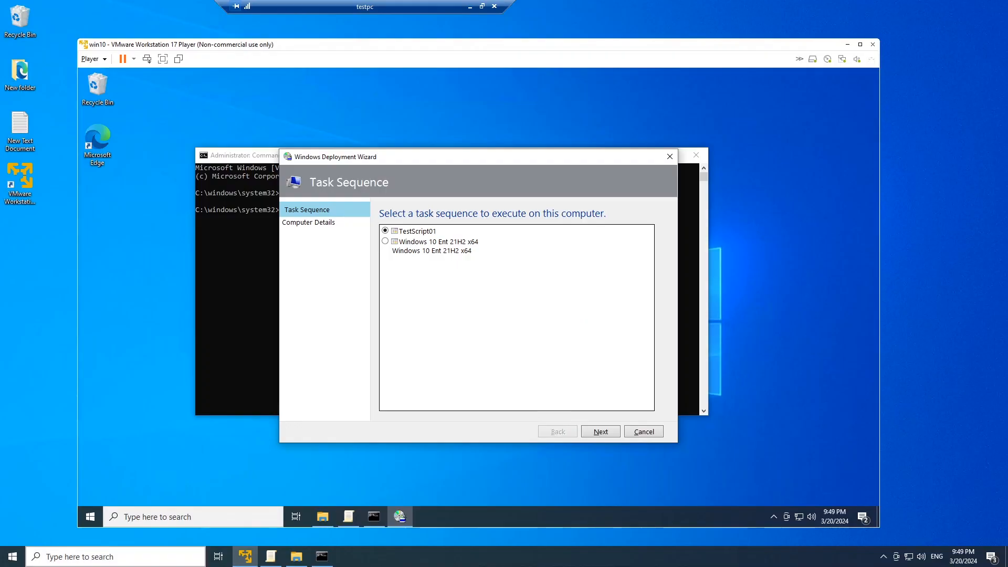
click(386, 231)
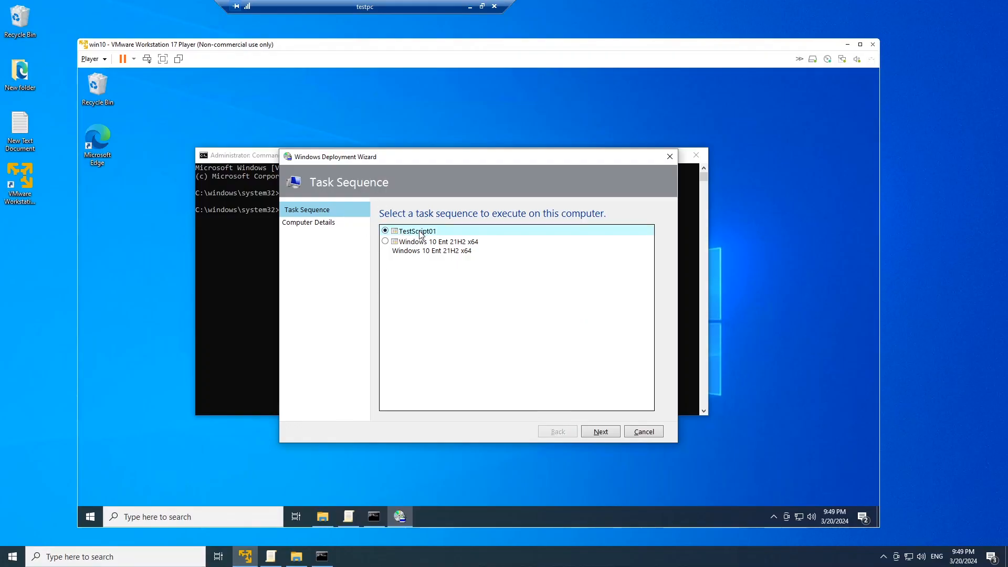
click(602, 431)
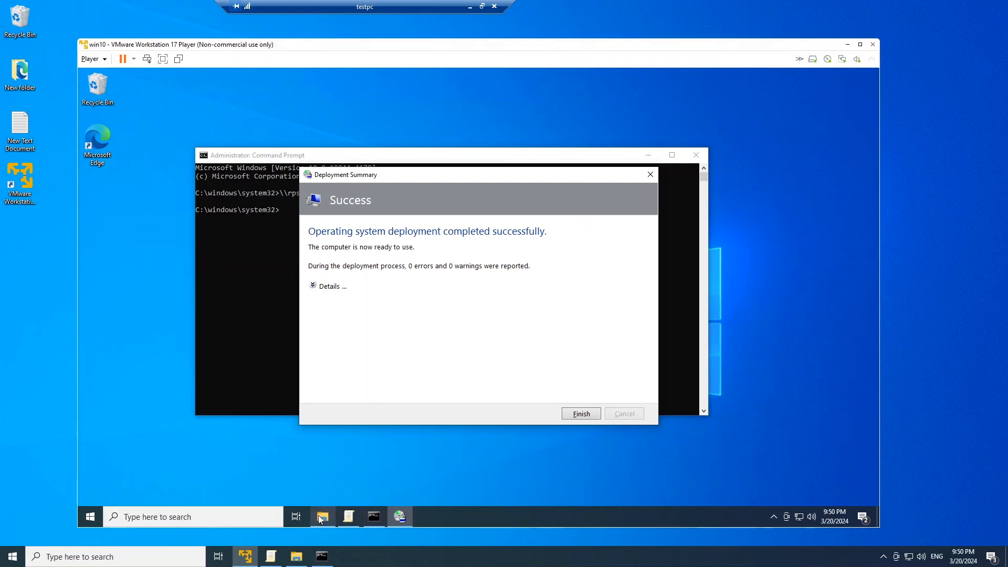
Inspect the contents of C:\Windows\Temp\TestGPO in the virtual machine's File Explorer
mouse_move(321, 519)
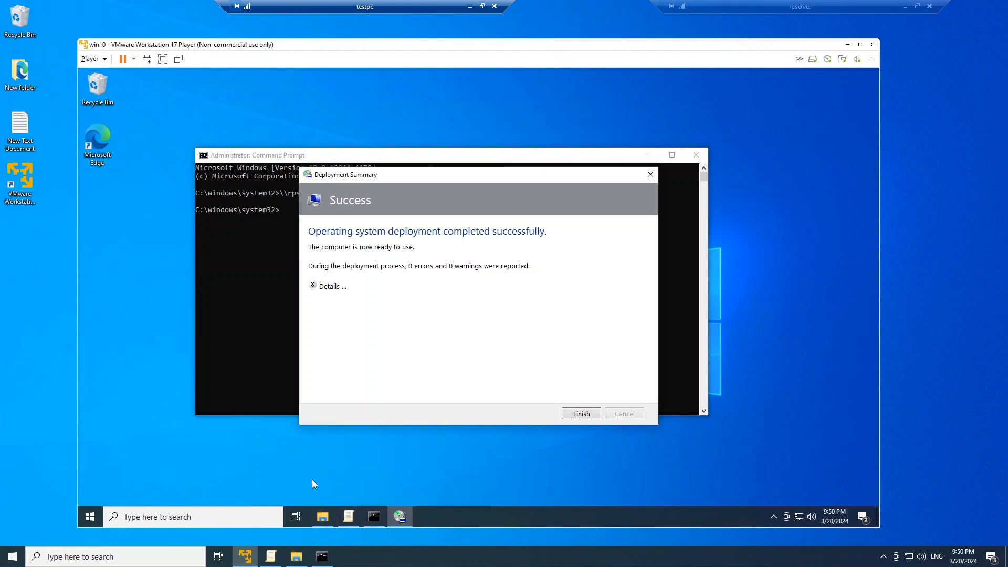
click(322, 517)
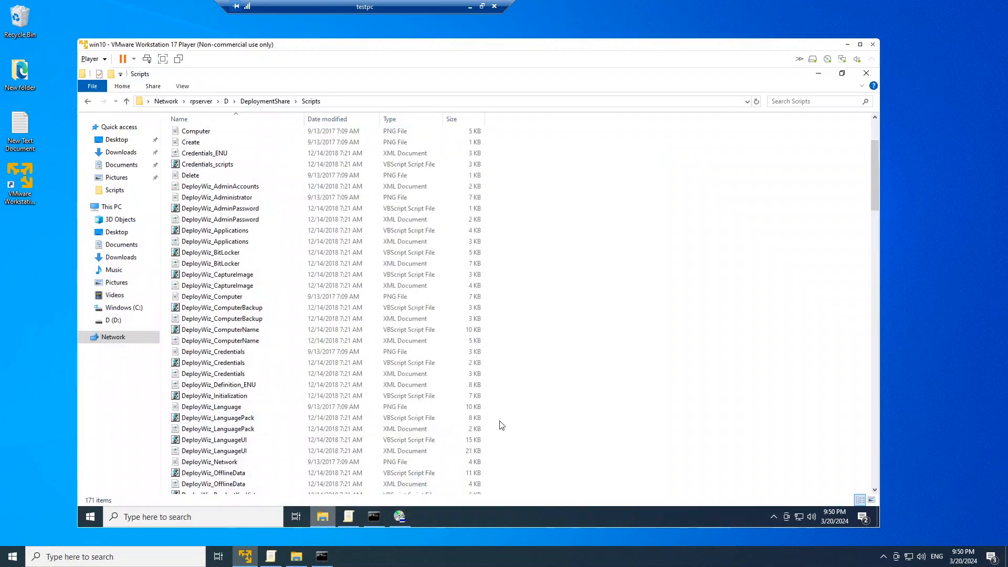
click(124, 307)
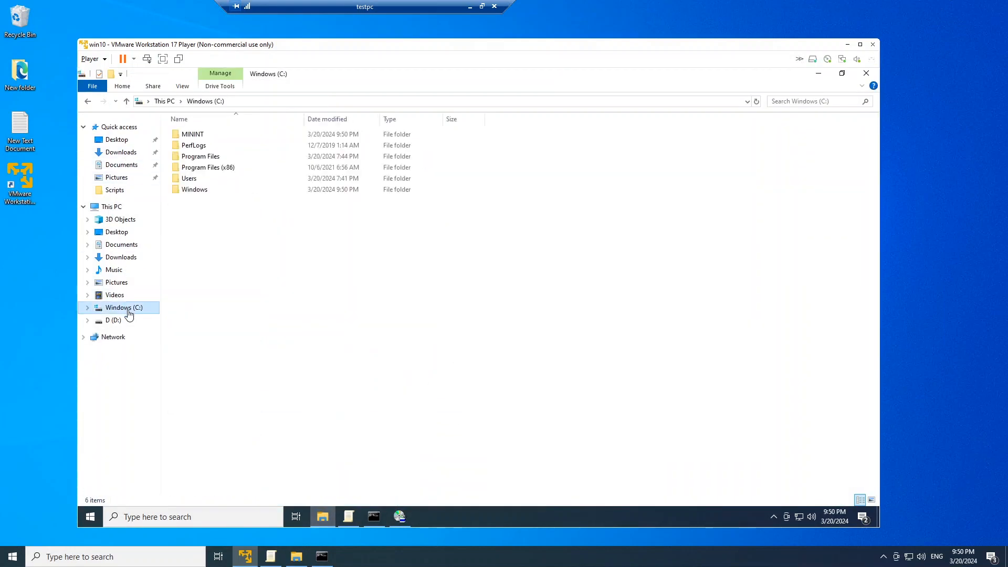
double_click(194, 190)
click(196, 226)
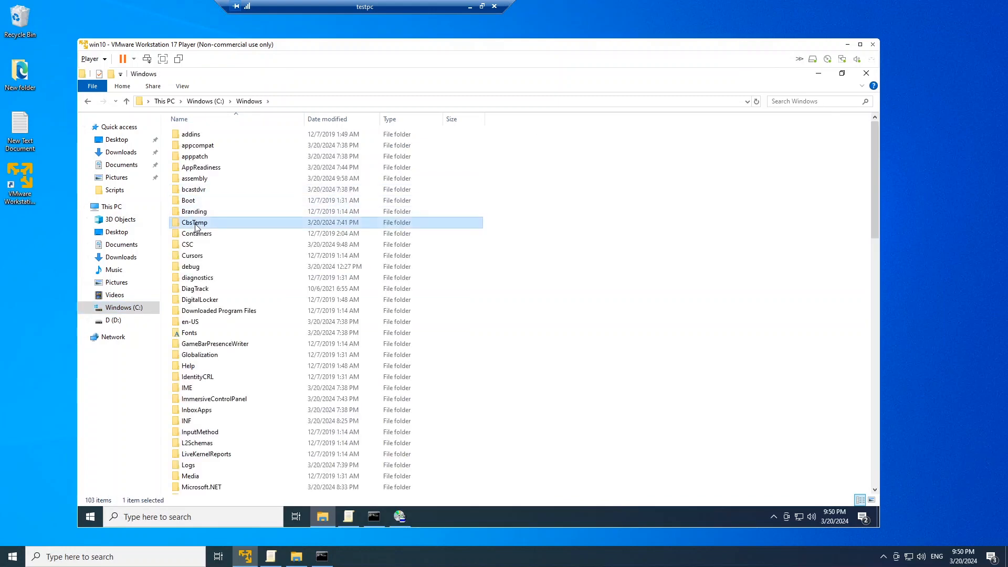
key(t)
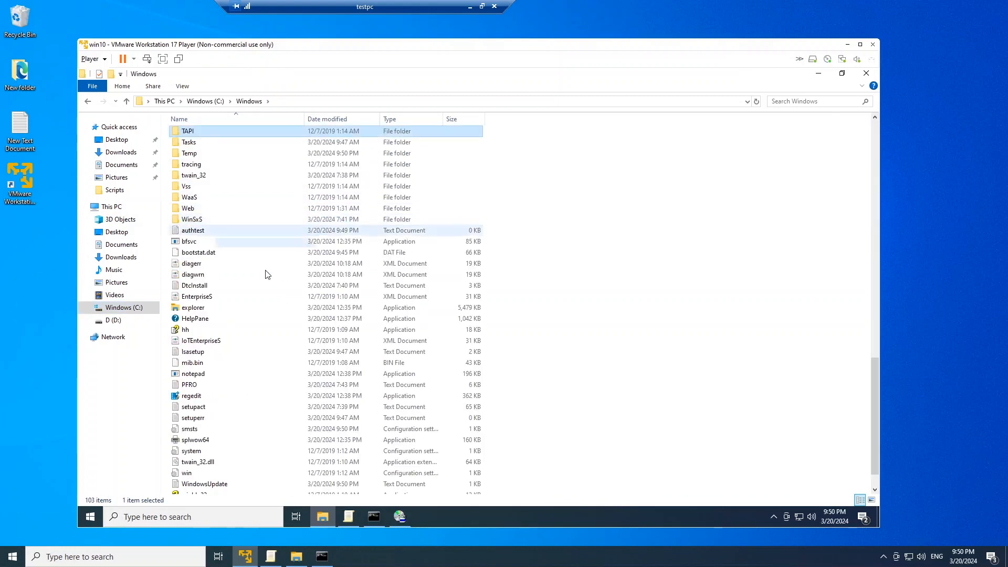
double_click(195, 153)
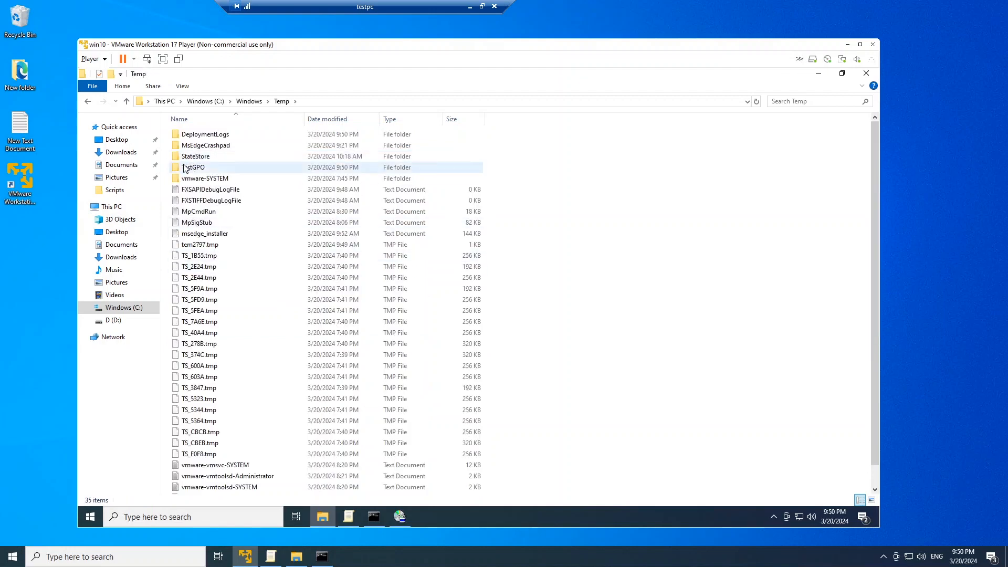
double_click(195, 168)
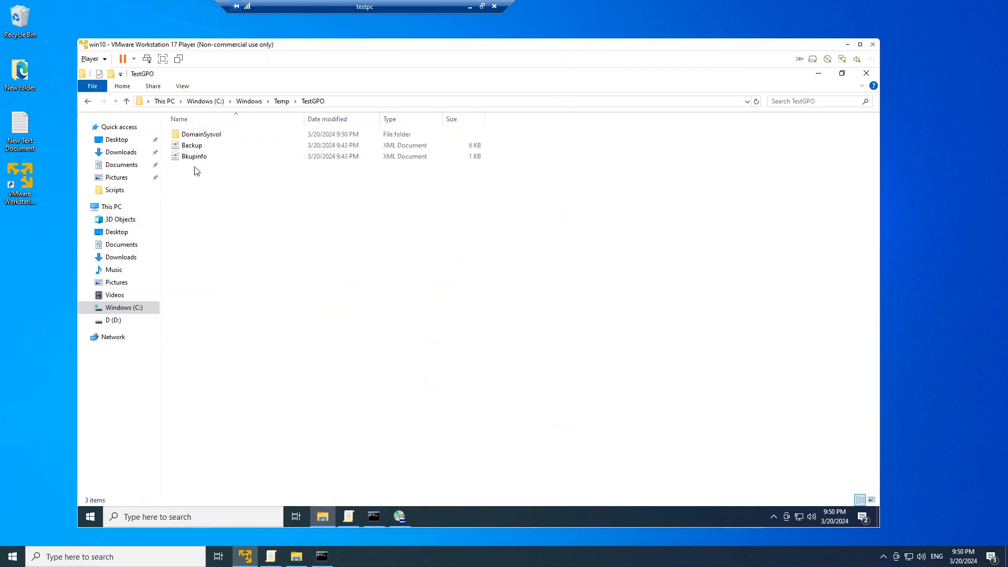
click(87, 101)
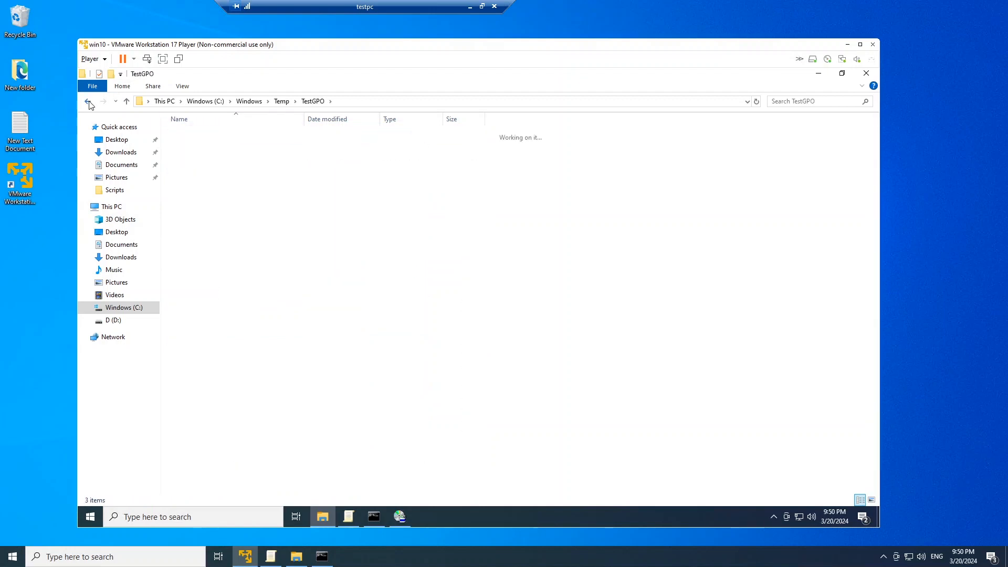
Clear the VM's desktop by minimizing File Explorer, finishing the Deployment Summary and closing Command Prompt
click(818, 74)
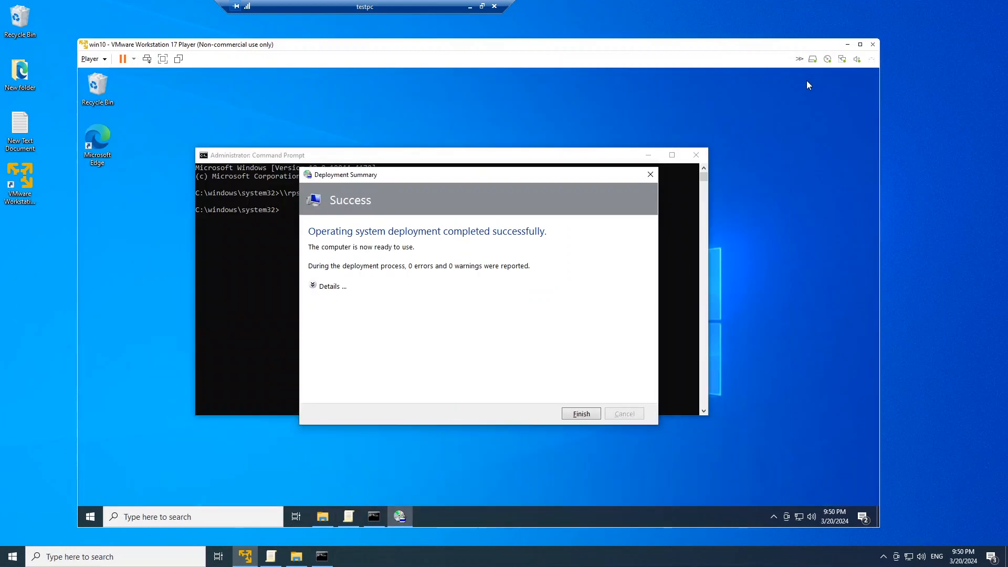
click(581, 414)
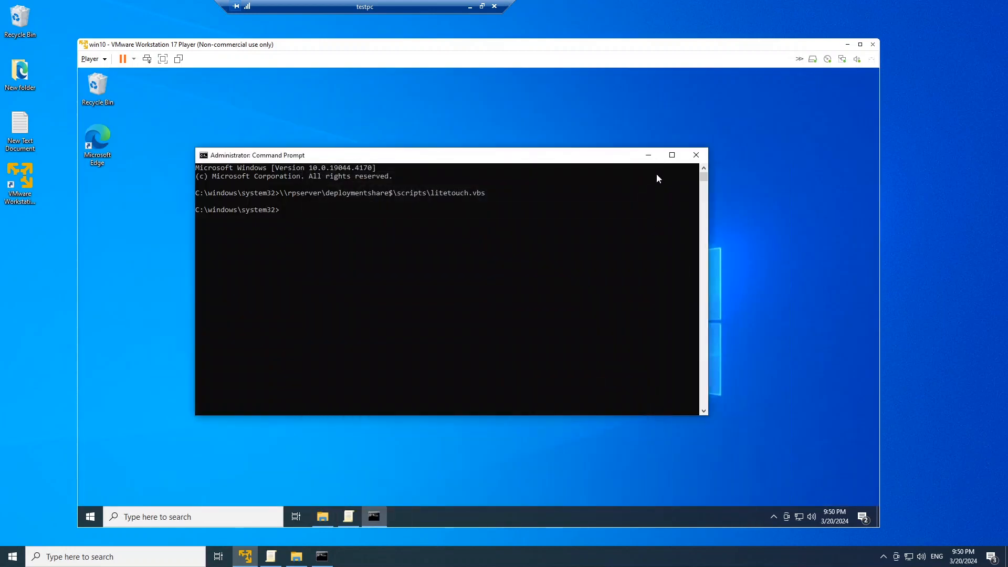
click(695, 155)
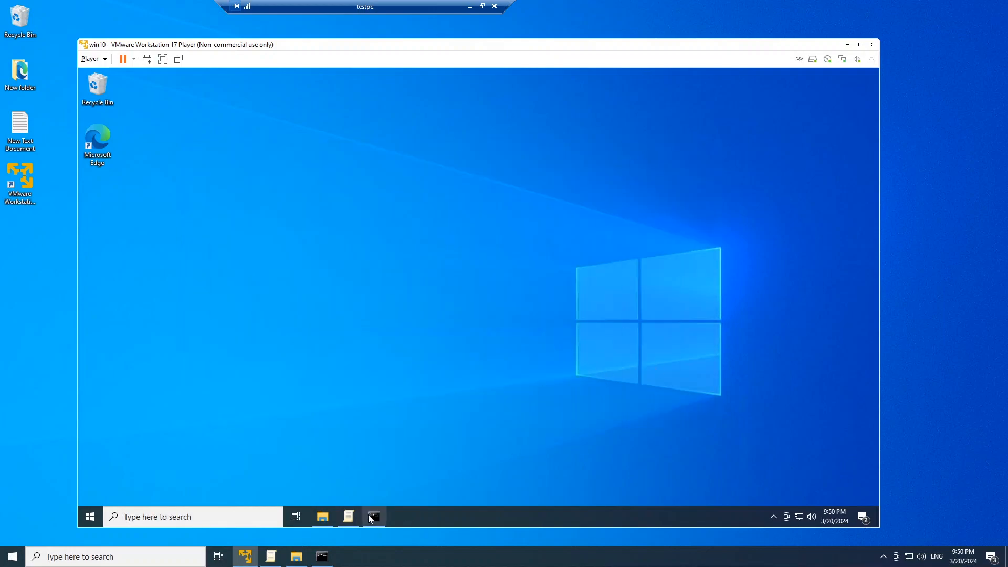
Recheck the App Privacy policies in the VM's already open Local Group Policy Editor, and close the editor
click(347, 518)
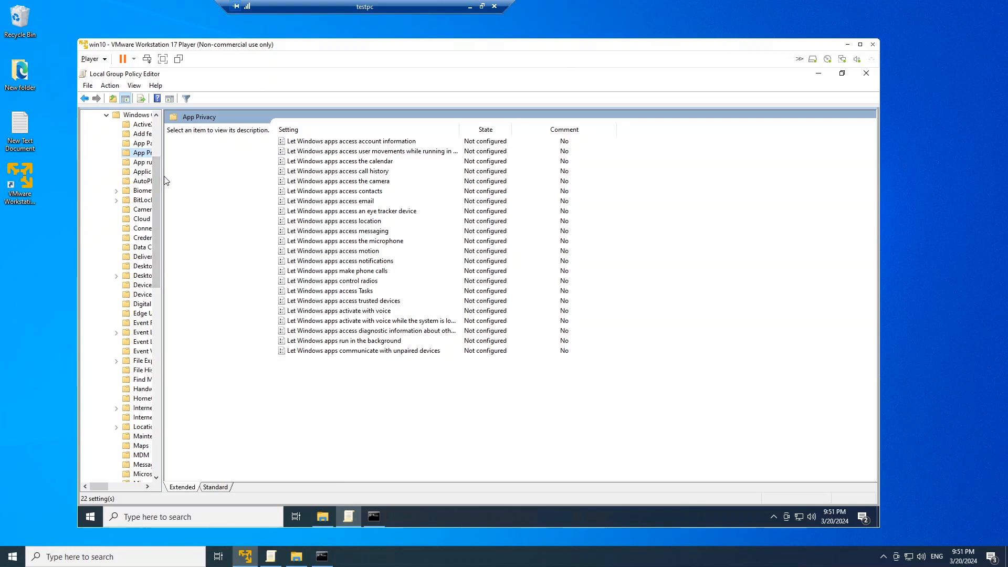
drag(166, 180, 199, 180)
click(152, 162)
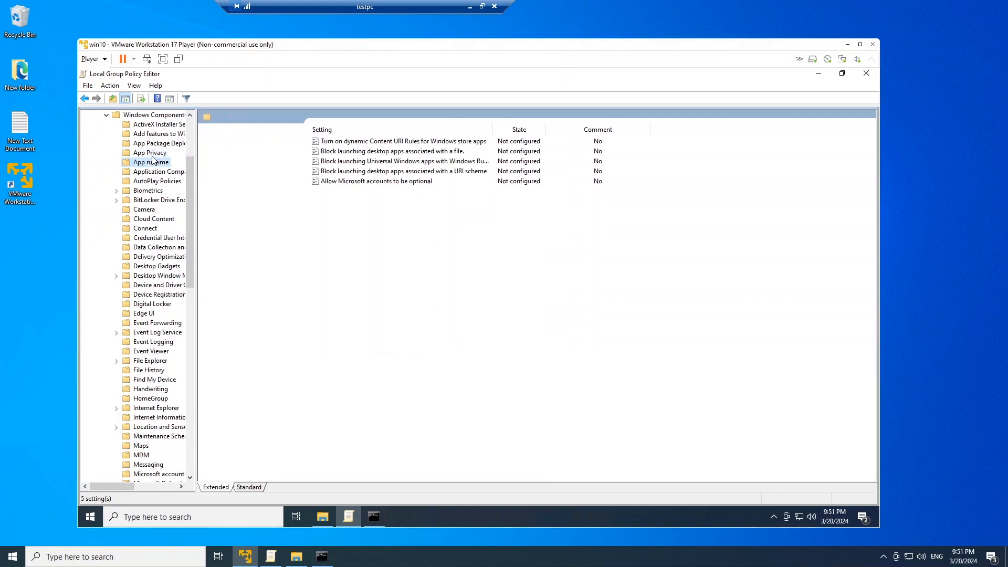
click(151, 153)
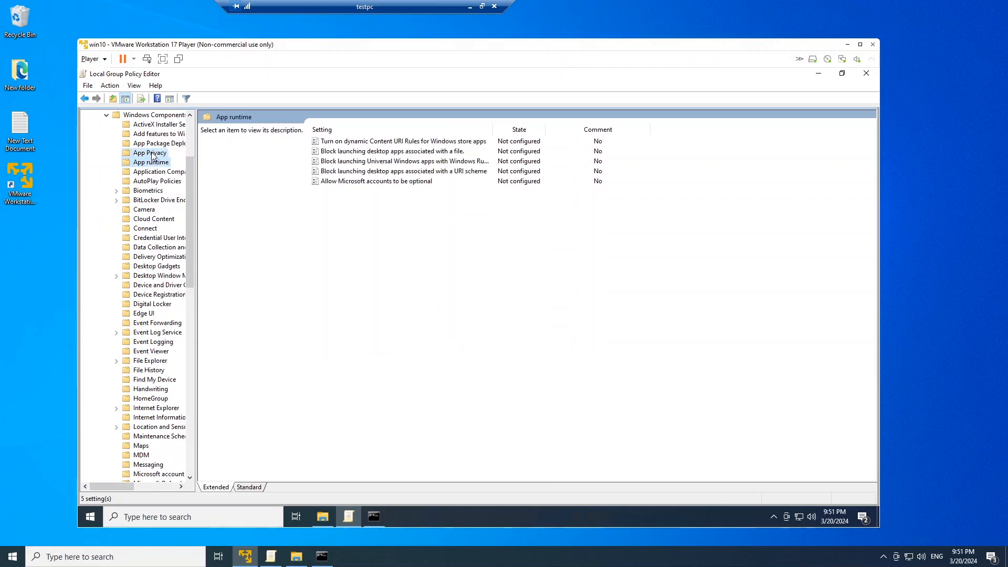
click(867, 74)
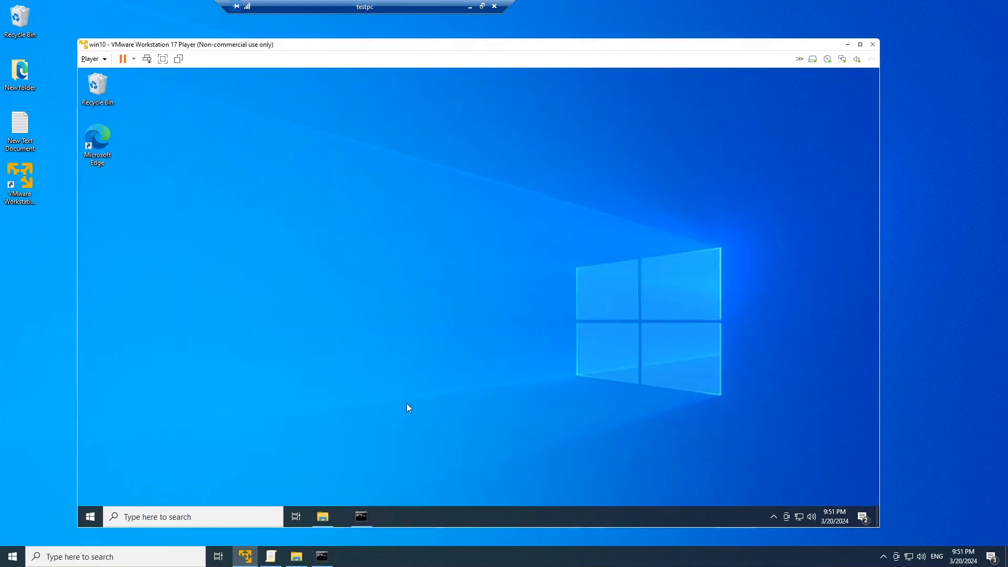
Reopen the Local Group Policy Editor in the VM with gpedit.msc and maximize its window
text(gpedit)
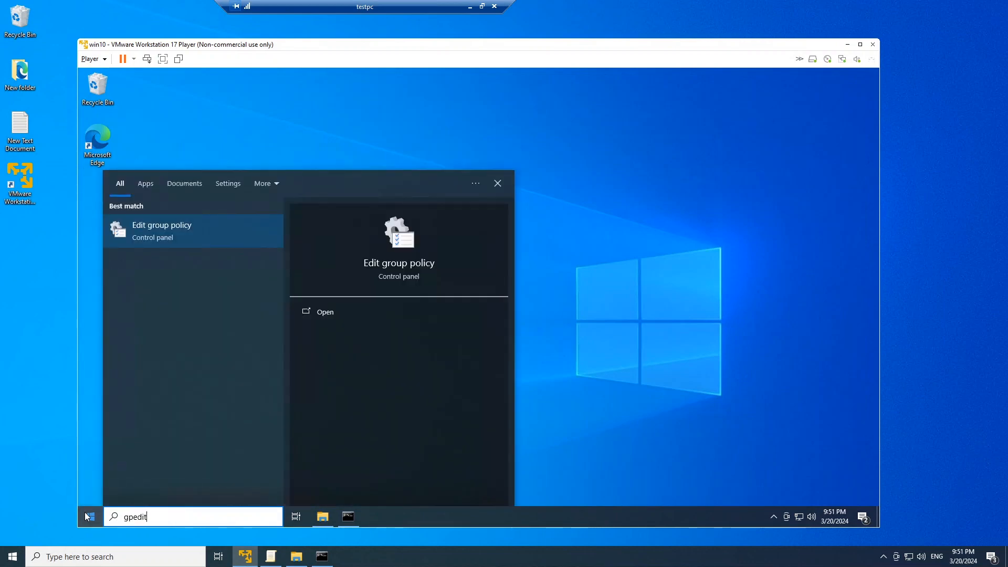
text(.msc)
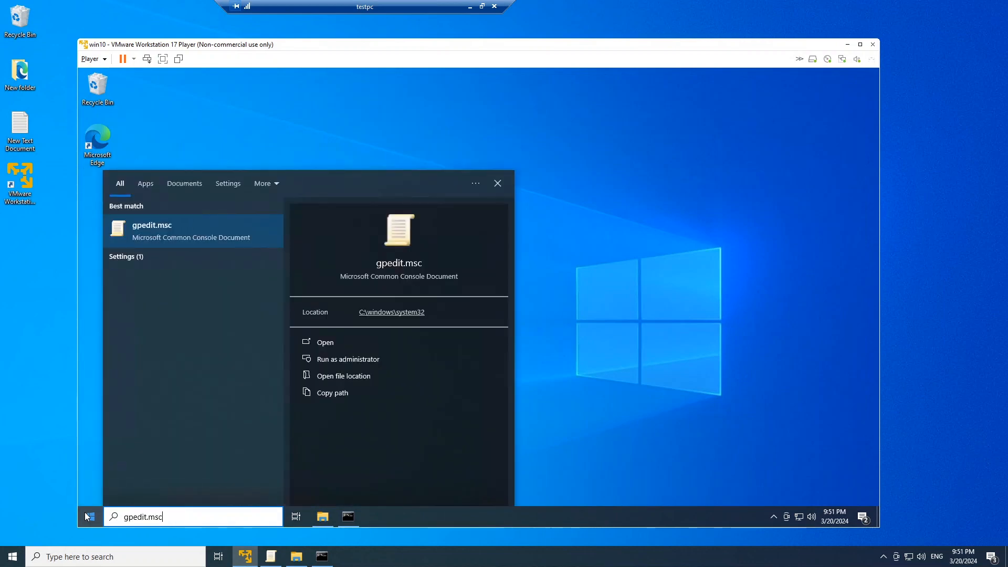
key(Return)
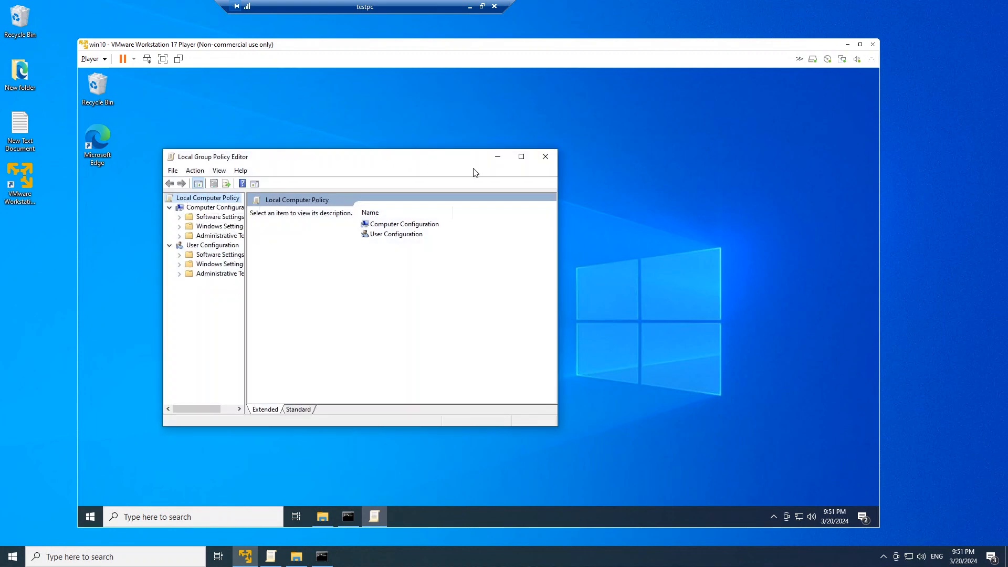
click(522, 157)
Under Computer Configuration's Administrative Templates > Windows Components > App Privacy, check the state of "Let Windows apps access the camera"
click(105, 151)
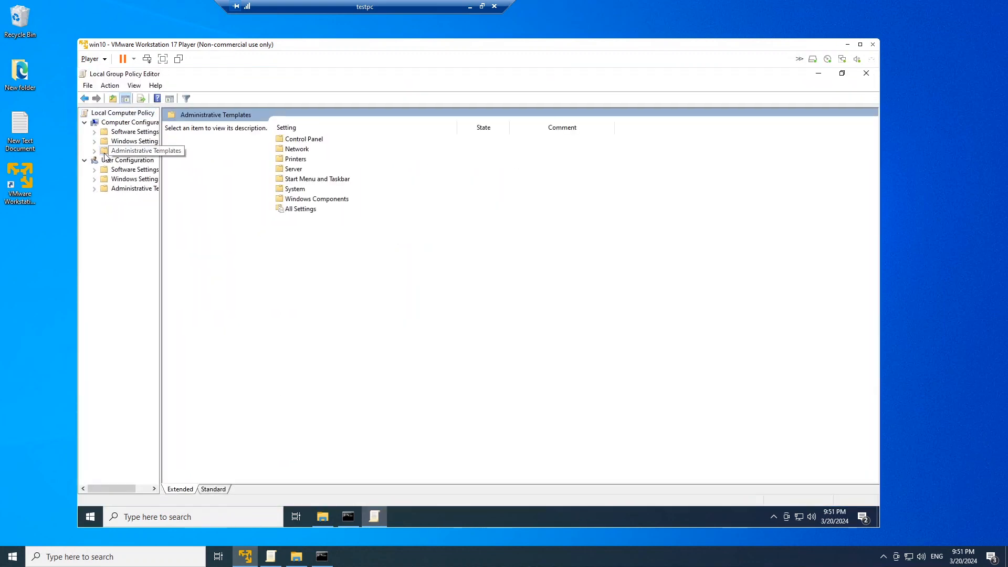
double_click(105, 153)
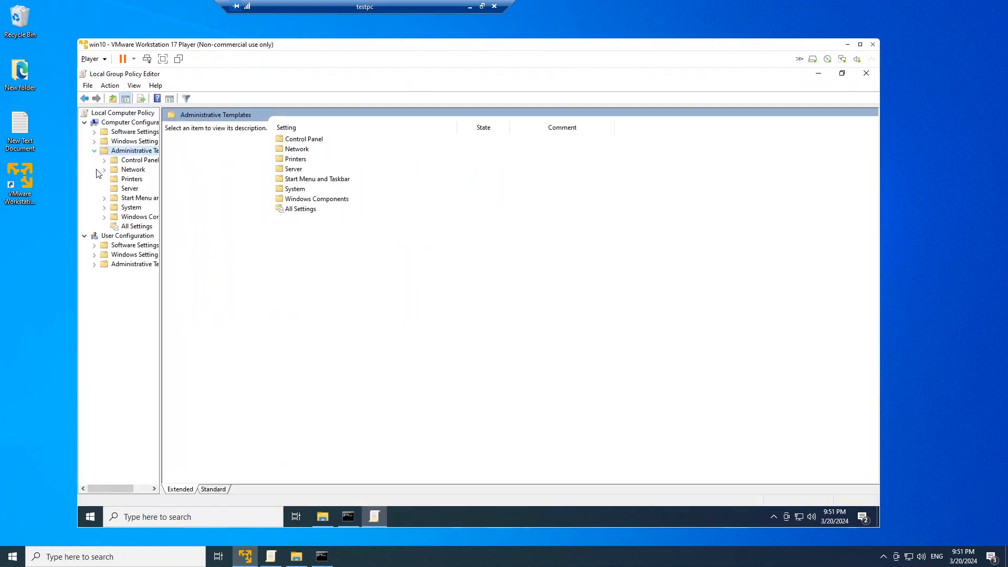
double_click(140, 217)
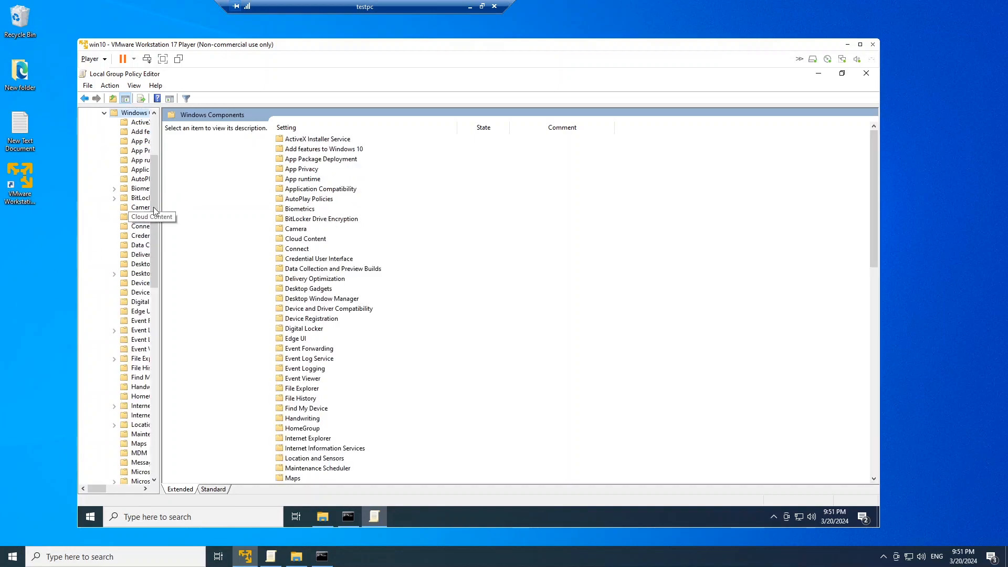
drag(159, 210, 203, 210)
click(149, 153)
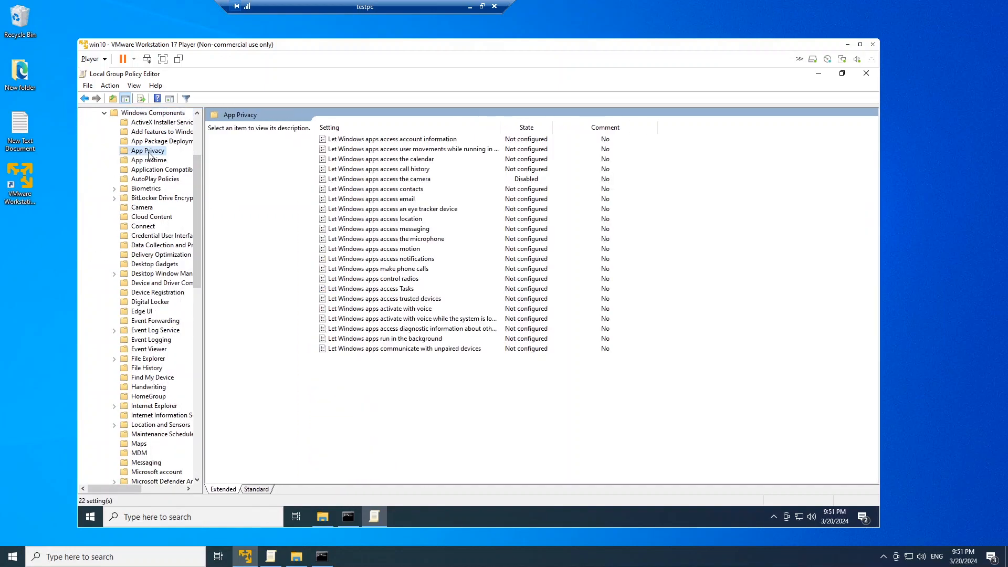
click(383, 179)
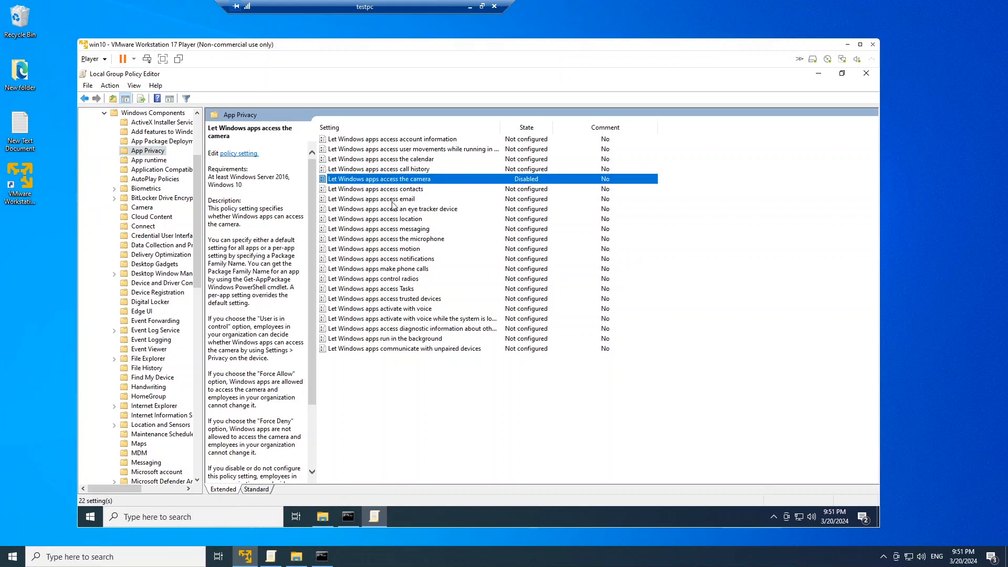